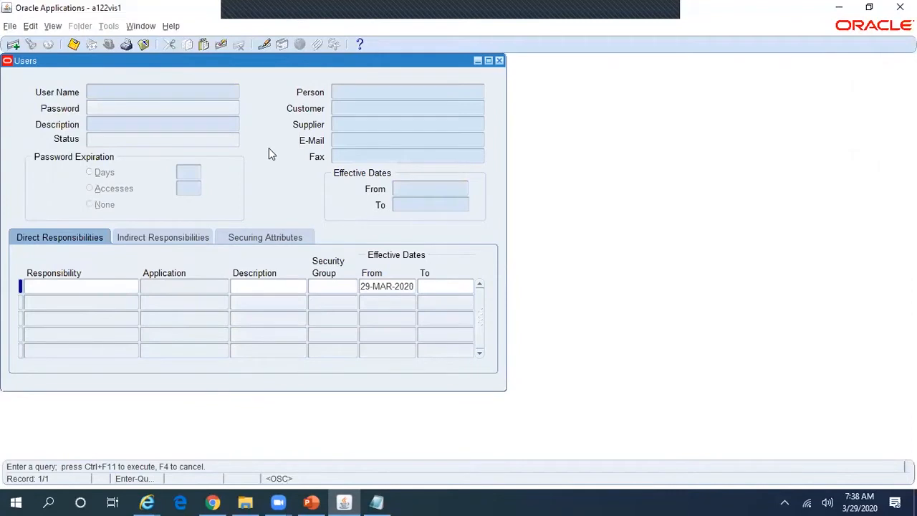
# Step: Query the user by name pattern and filter its responsibilities with Collection%Rel%
pyautogui.write('V%0118')
pyautogui.hotkey('ctrl', 'F11')
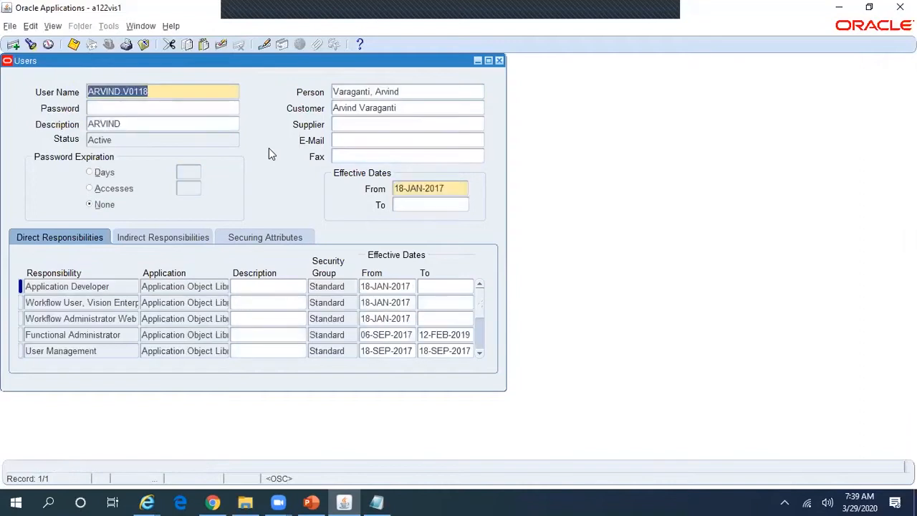
pyautogui.click(107, 286)
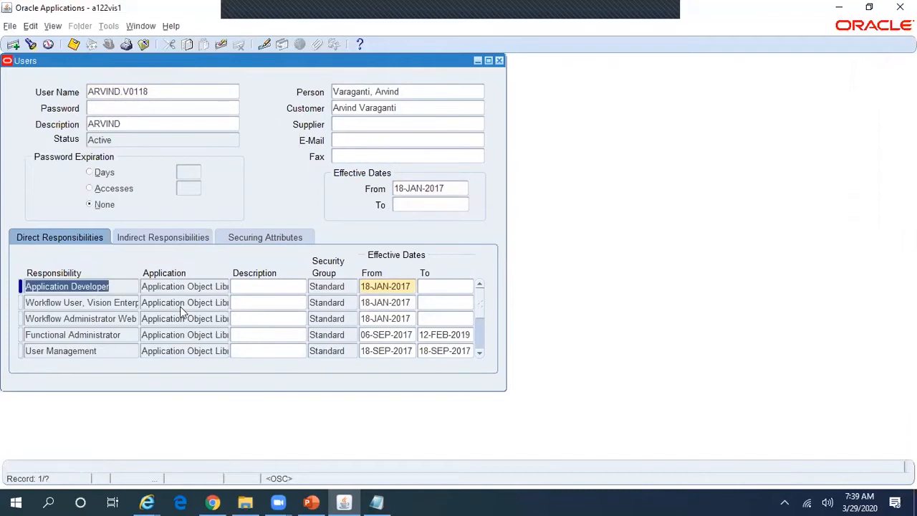
pyautogui.press('F11')
pyautogui.write('Co')
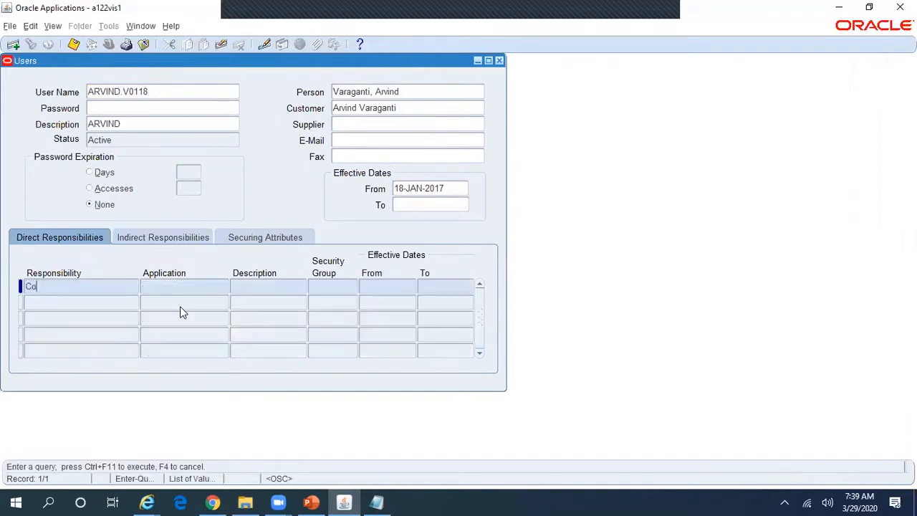
pyautogui.write('llection%Rel%')
pyautogui.hotkey('ctrl', 'F11')
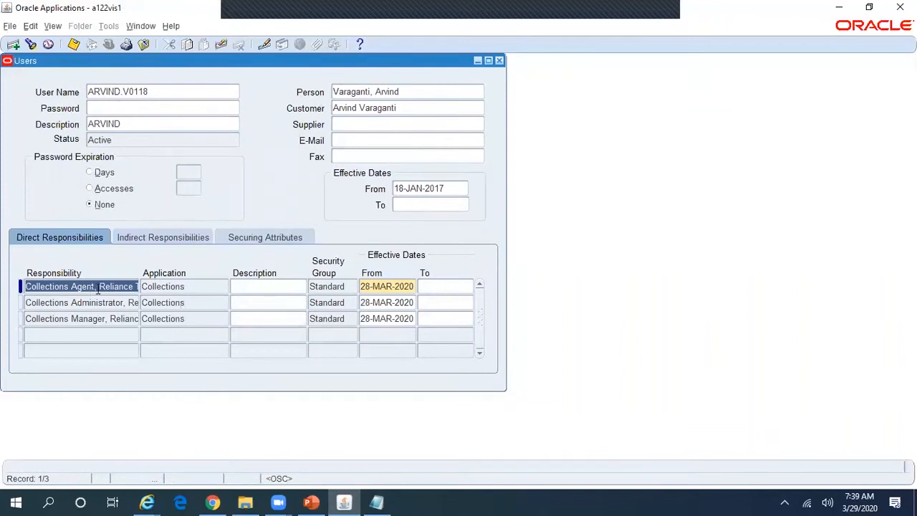
pyautogui.moveTo(112, 286); pyautogui.dragTo(191, 297)
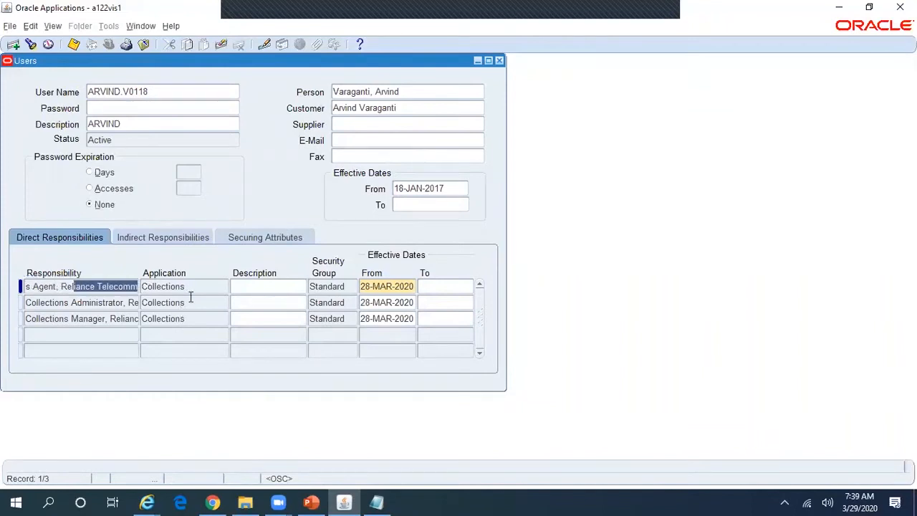
pyautogui.click(112, 302)
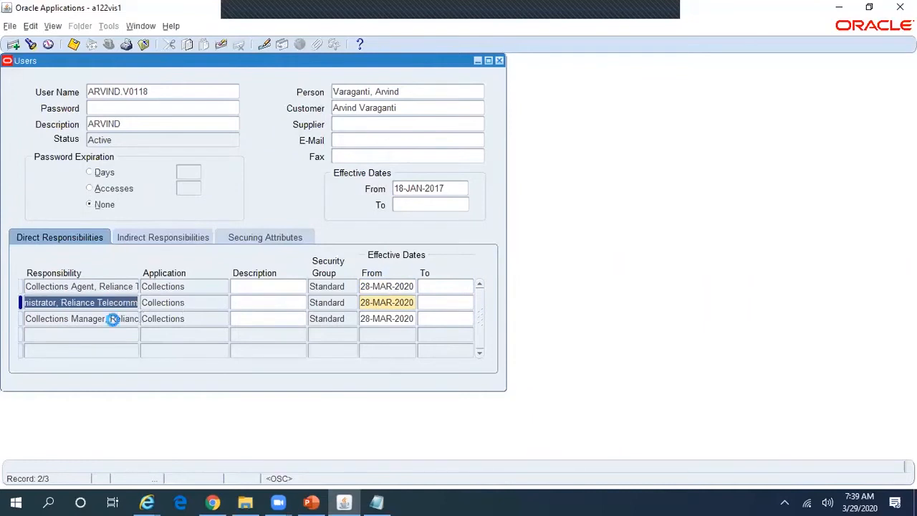
pyautogui.click(113, 319)
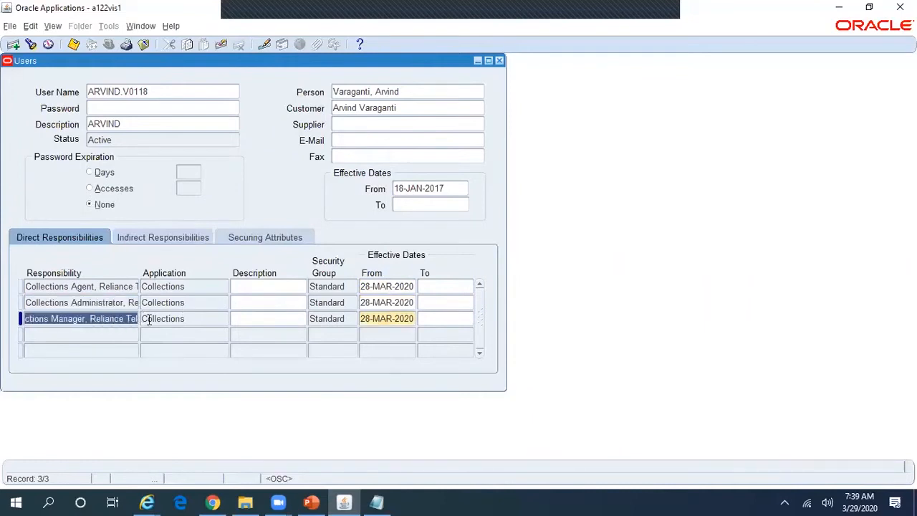
pyautogui.click(110, 288)
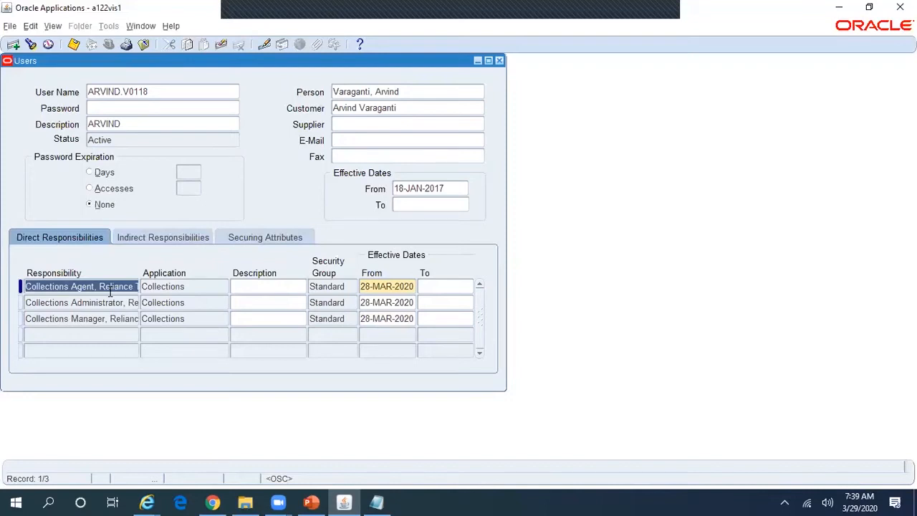
pyautogui.click(125, 303)
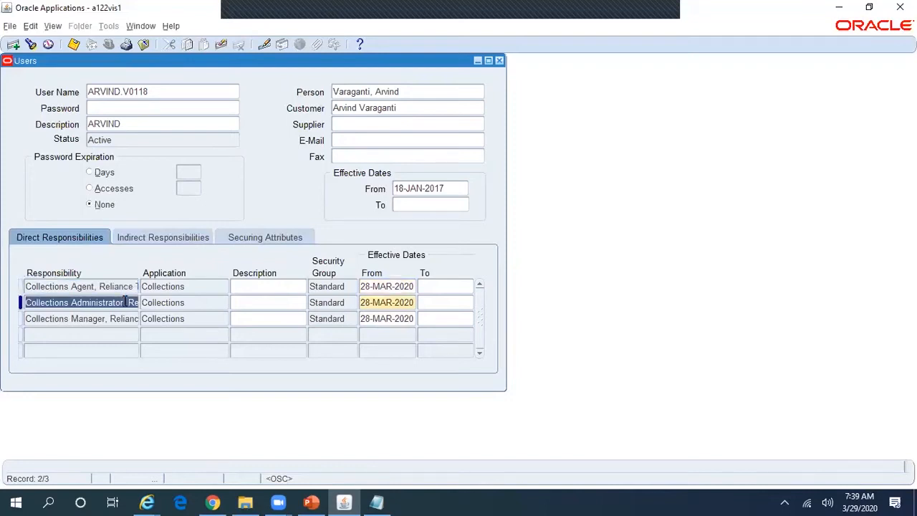
pyautogui.click(105, 286)
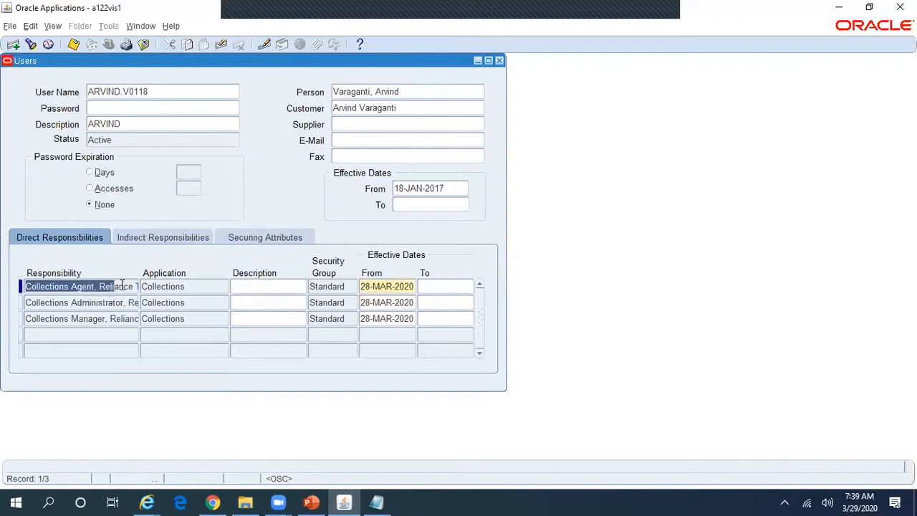
pyautogui.click(129, 302)
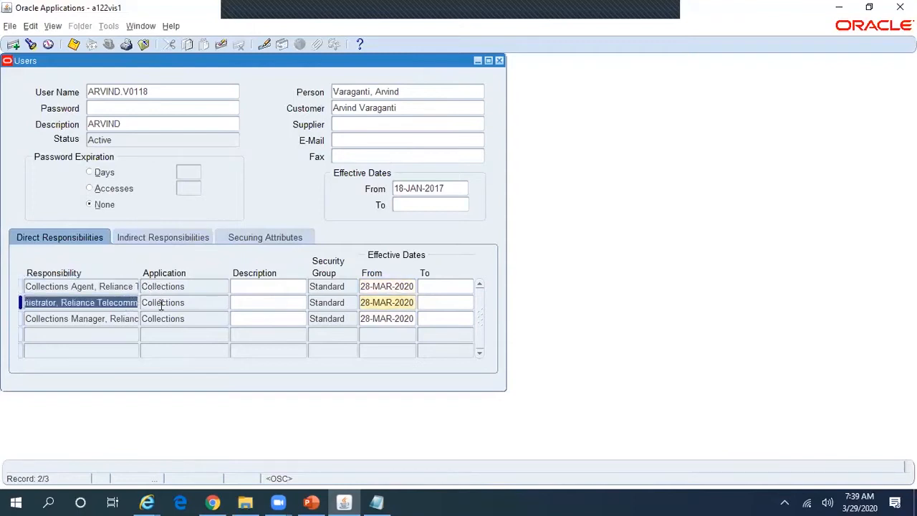
pyautogui.click(118, 318)
pyautogui.moveTo(108, 318); pyautogui.dragTo(175, 323)
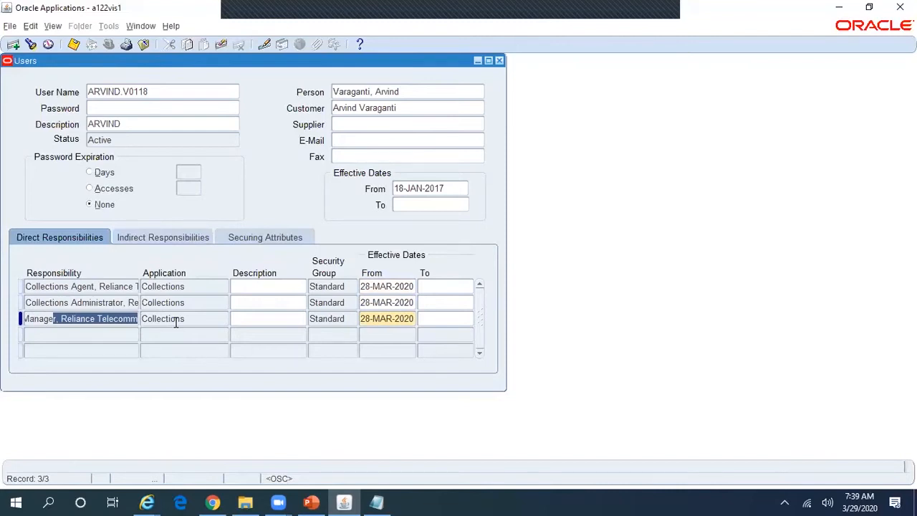
pyautogui.click(117, 302)
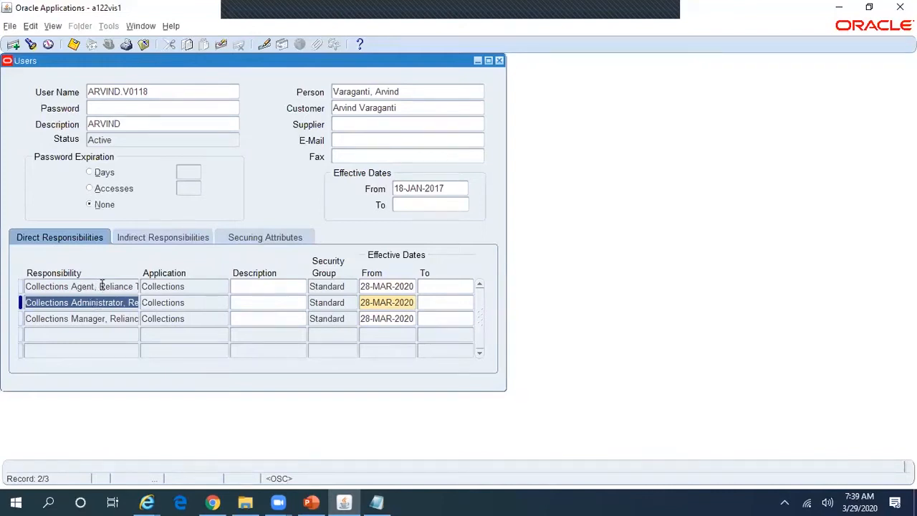
pyautogui.click(106, 287)
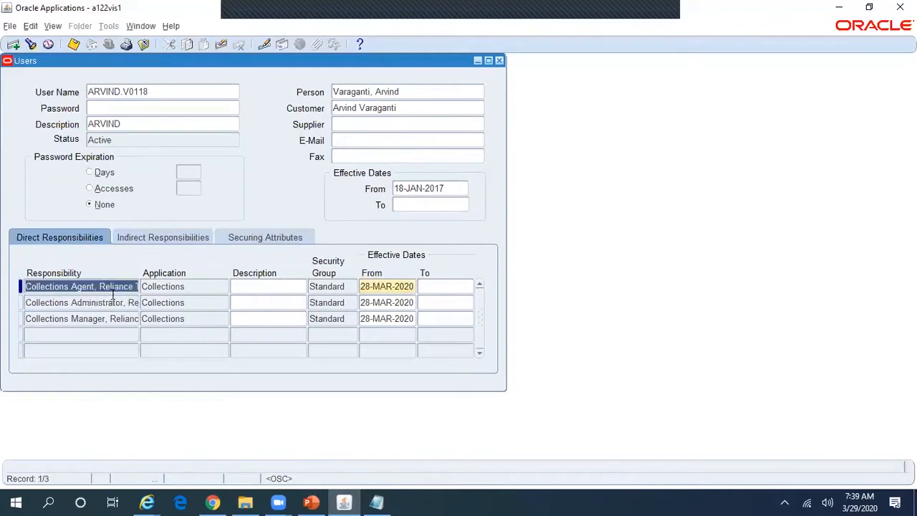
pyautogui.click(118, 305)
pyautogui.click(124, 316)
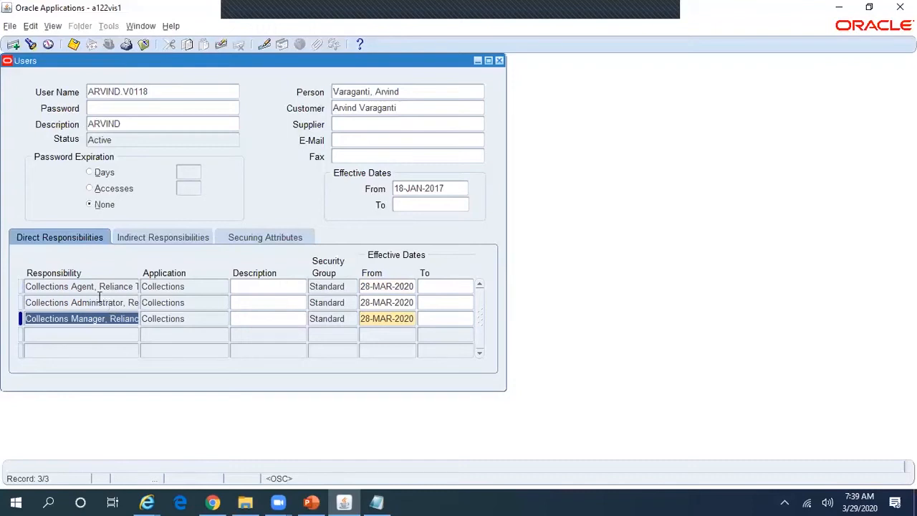
pyautogui.click(109, 301)
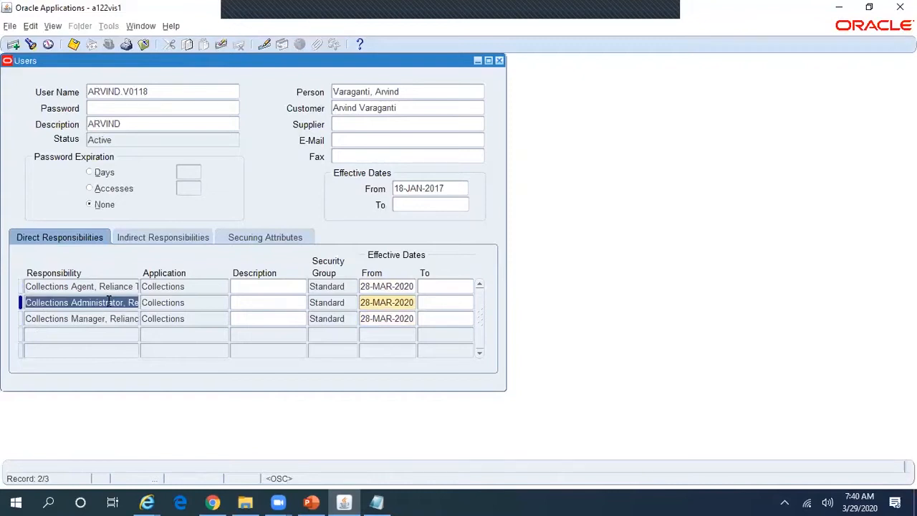
pyautogui.click(88, 287)
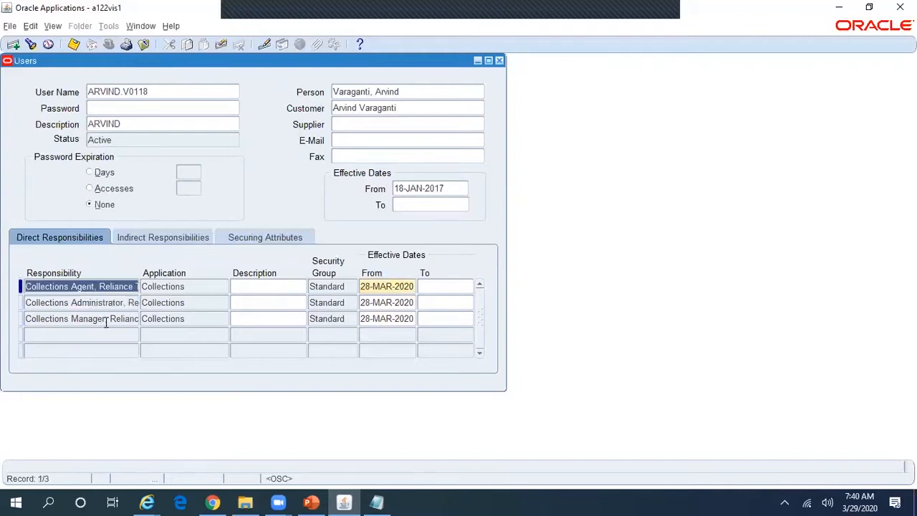
pyautogui.click(106, 323)
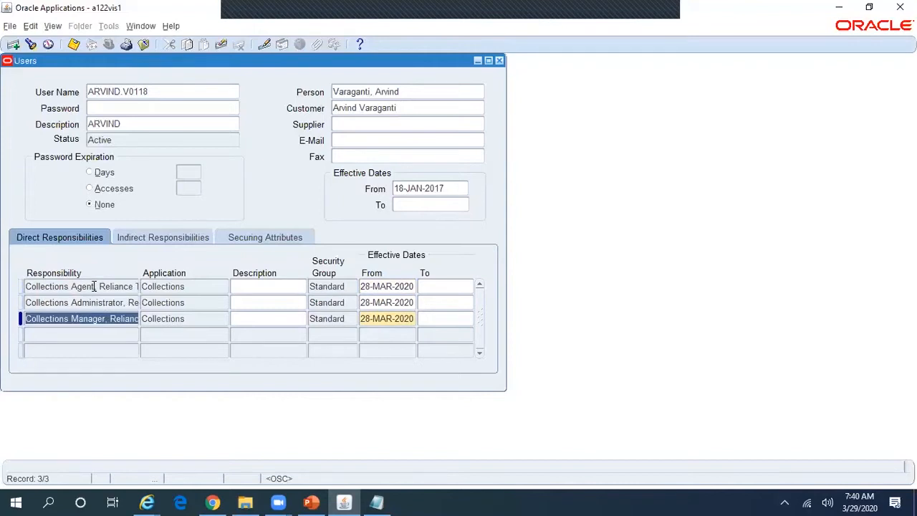
pyautogui.click(94, 286)
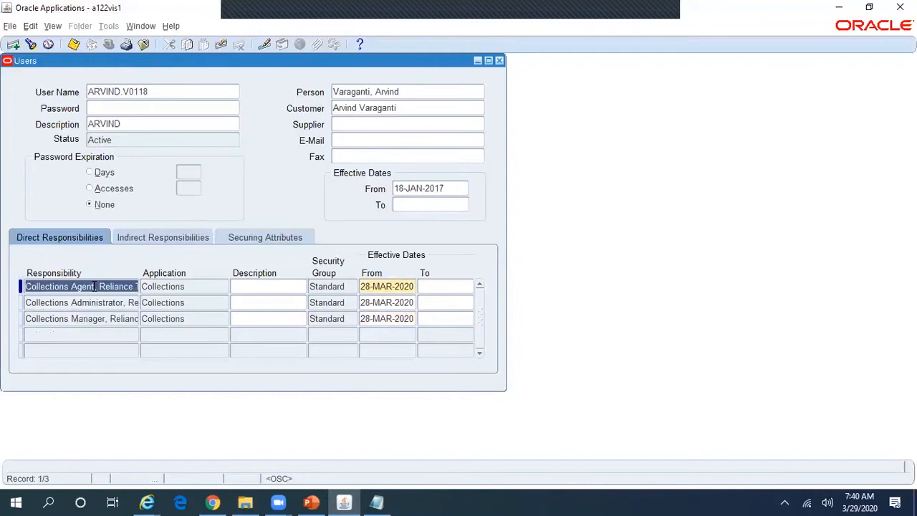
pyautogui.click(109, 321)
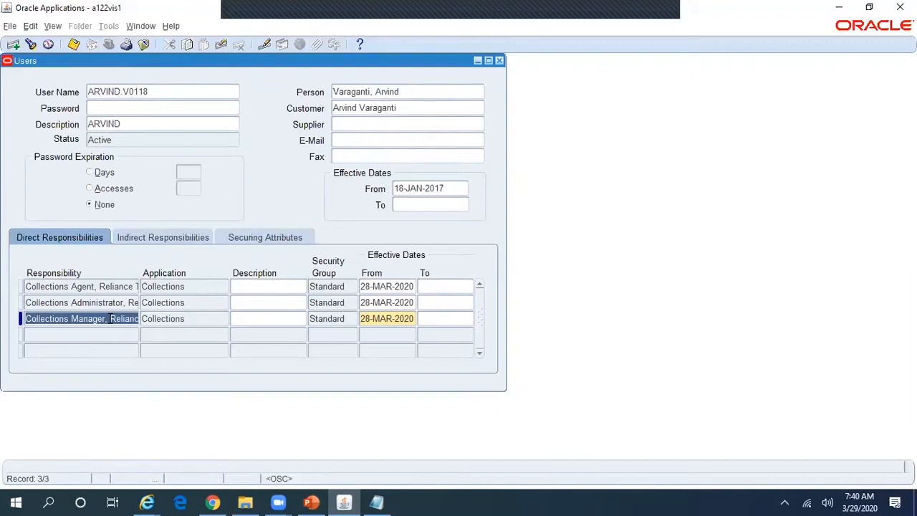
# Step: Review the Collections Agent and Administrator rows and their 28-MAR-2020 From dates
pyautogui.click(98, 286)
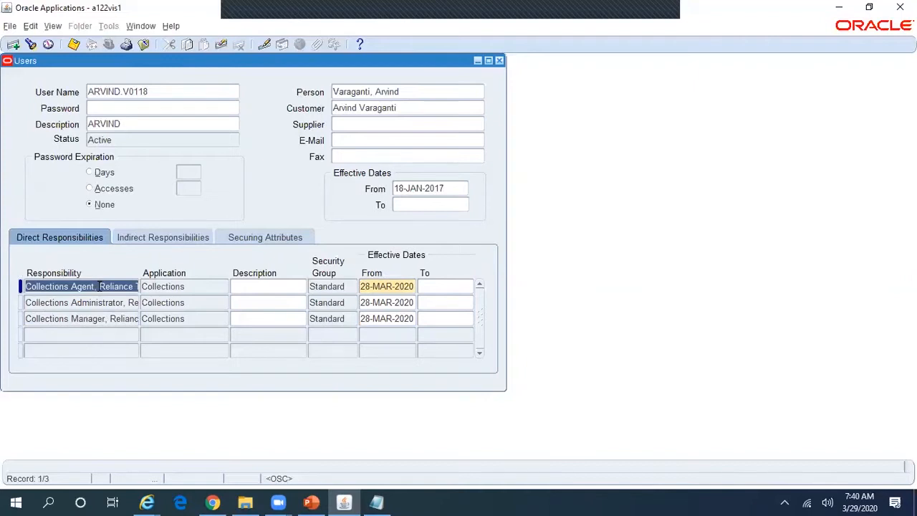
pyautogui.click(113, 302)
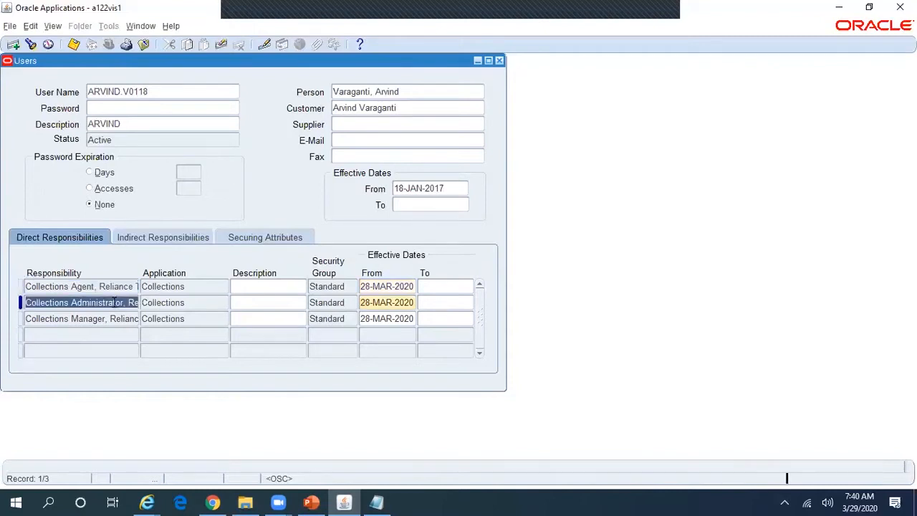
pyautogui.click(107, 286)
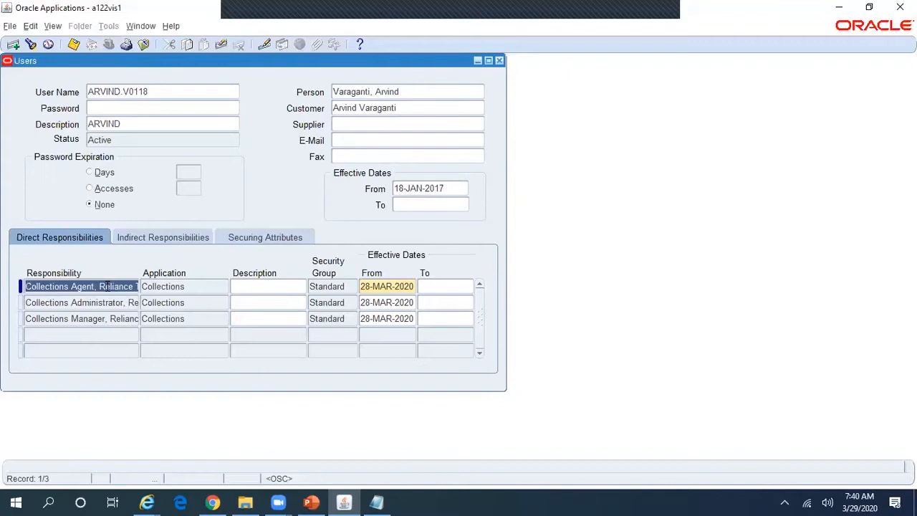
pyautogui.click(125, 303)
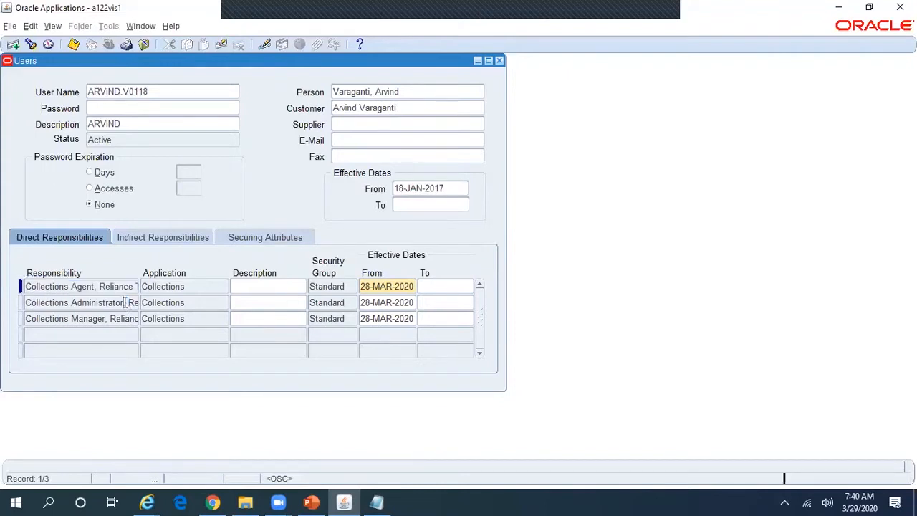
pyautogui.click(125, 287)
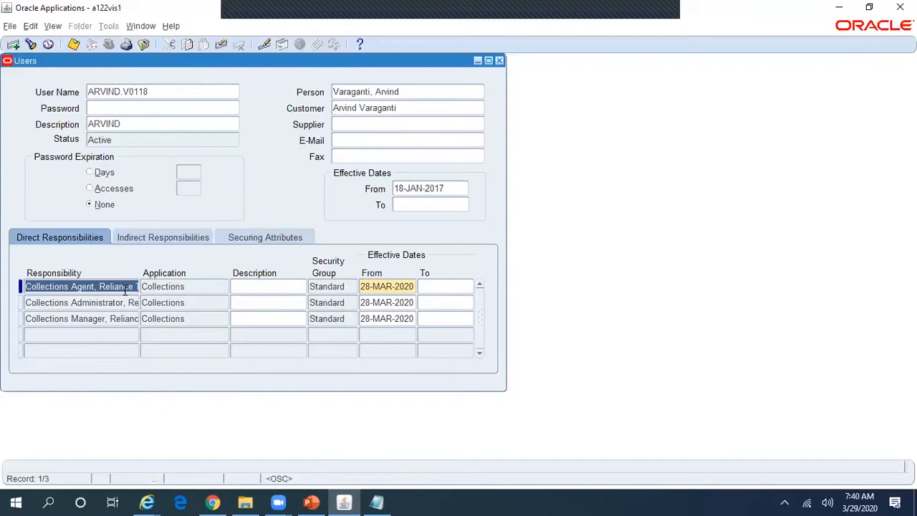
pyautogui.click(124, 290)
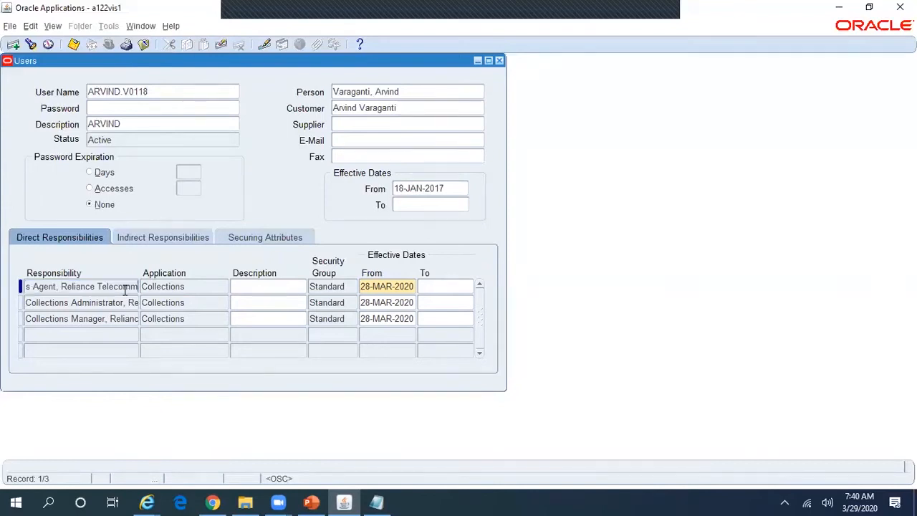
pyautogui.click(126, 296)
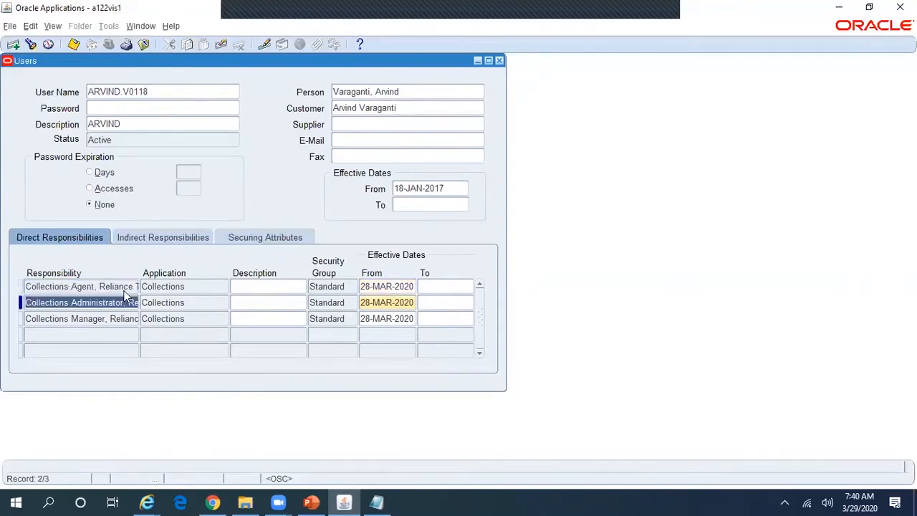
pyautogui.click(118, 286)
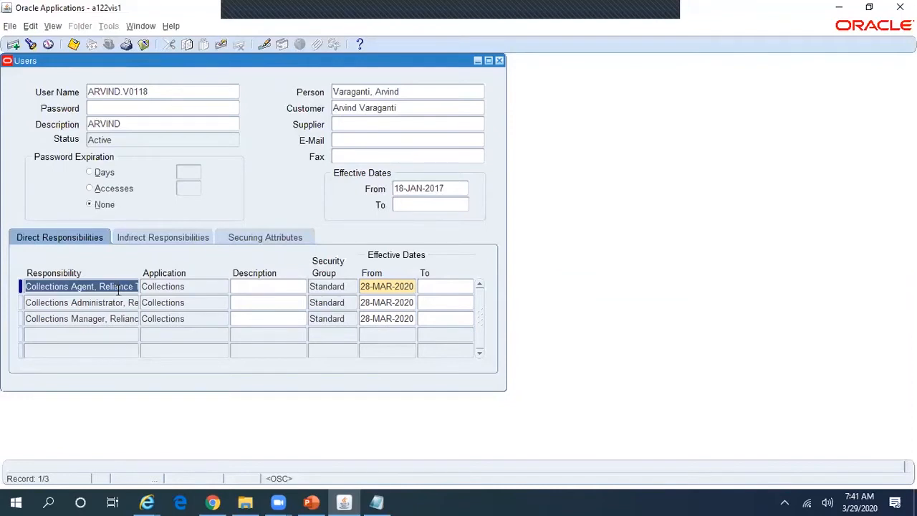
pyautogui.click(118, 286)
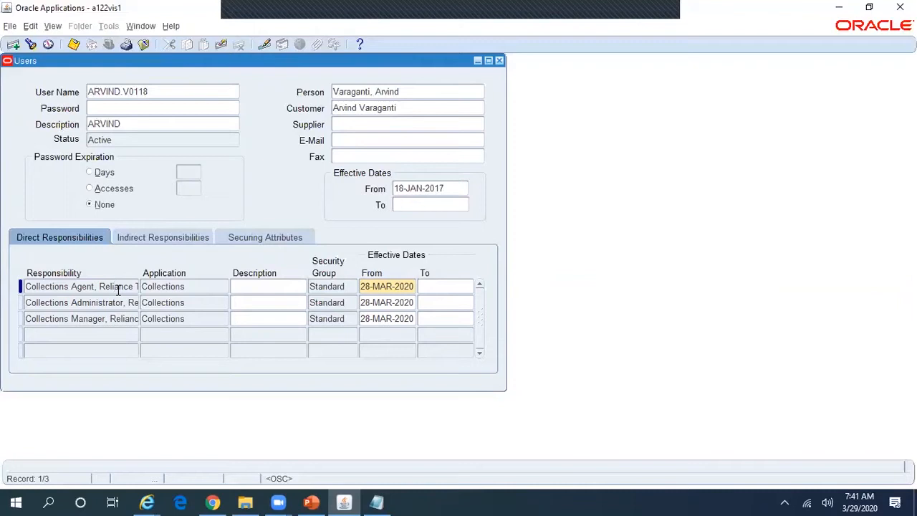
pyautogui.click(129, 299)
pyautogui.click(119, 287)
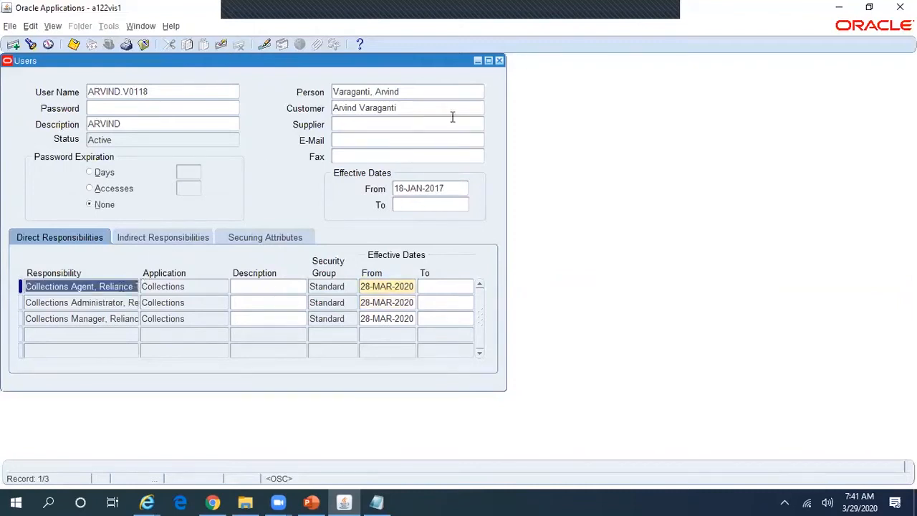
# Step: Close the Users form and open Profile > System values
pyautogui.click(499, 61)
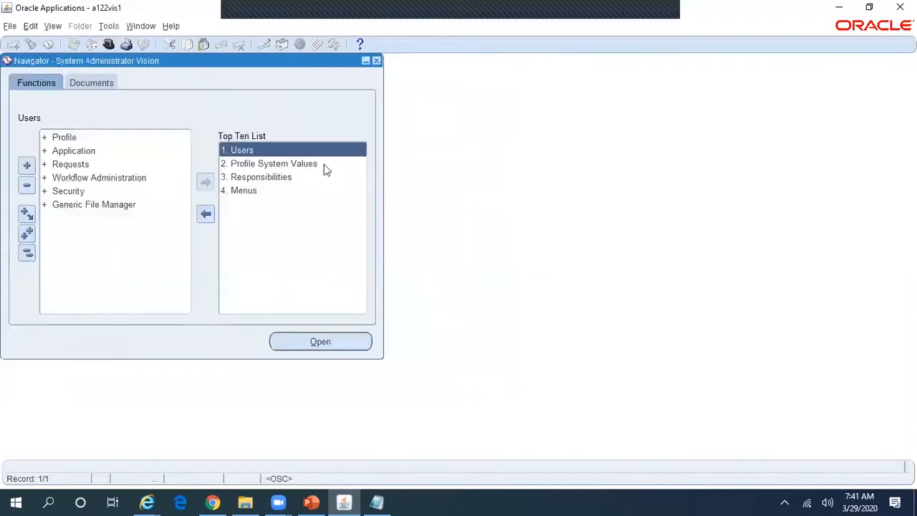
pyautogui.doubleClick(92, 133)
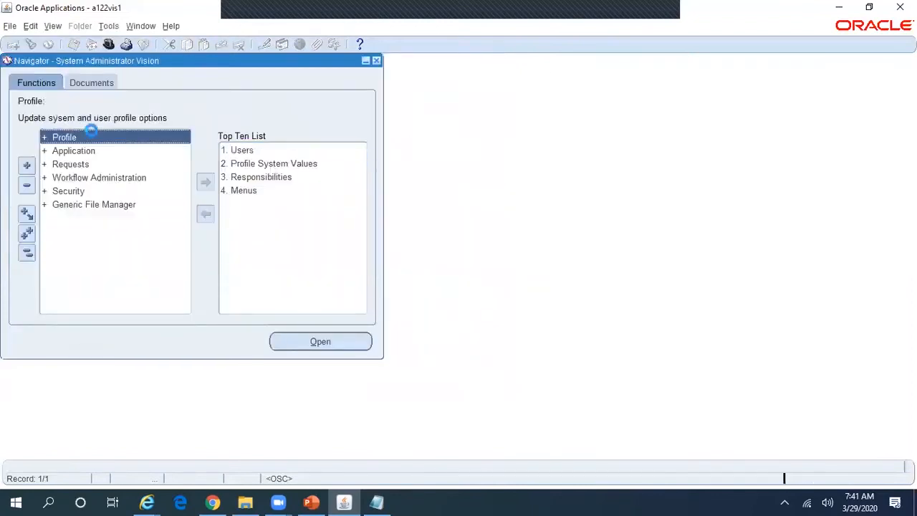
pyautogui.doubleClick(112, 152)
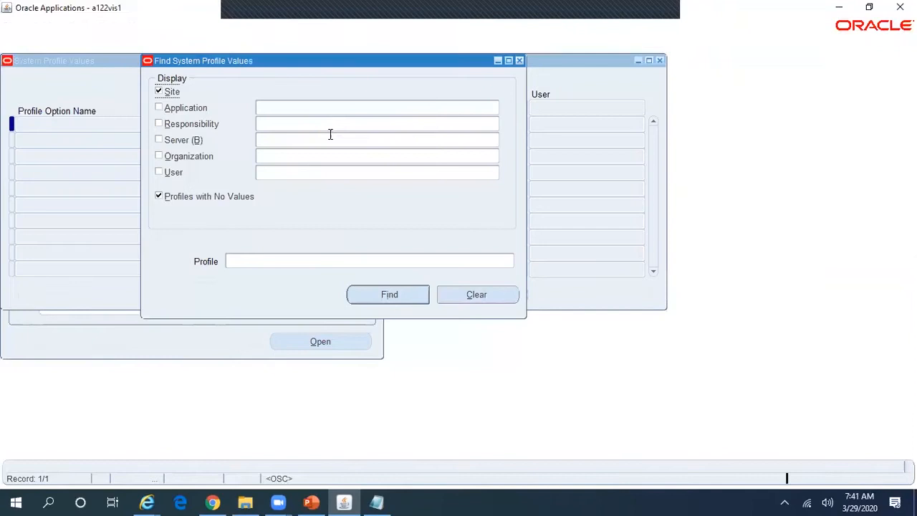
# Step: Find MO%Ope% profile values at the Collections Agent responsibility level
pyautogui.click(311, 123)
pyautogui.write('Collections Agent, Reliance Telecomm')
pyautogui.click(314, 261)
pyautogui.write('MO%Ope')
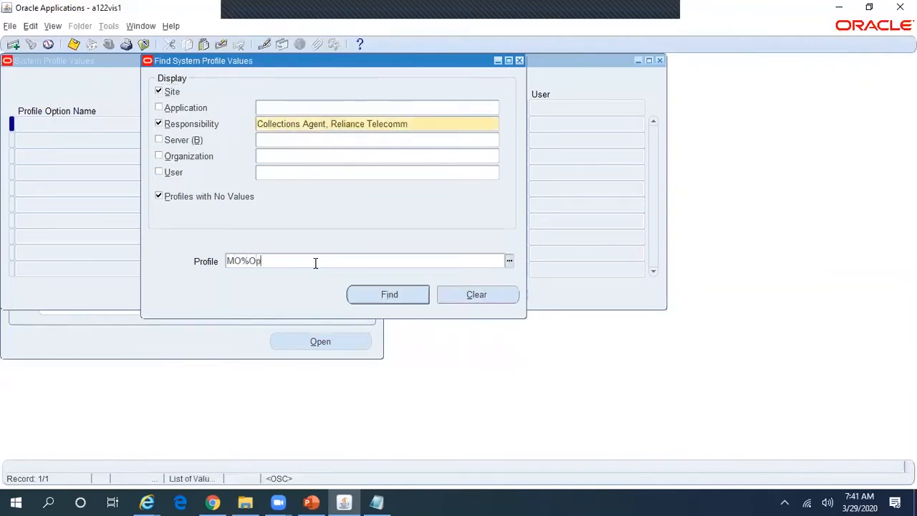
pyautogui.press('BackSpace')
pyautogui.write('e%')
pyautogui.click(375, 294)
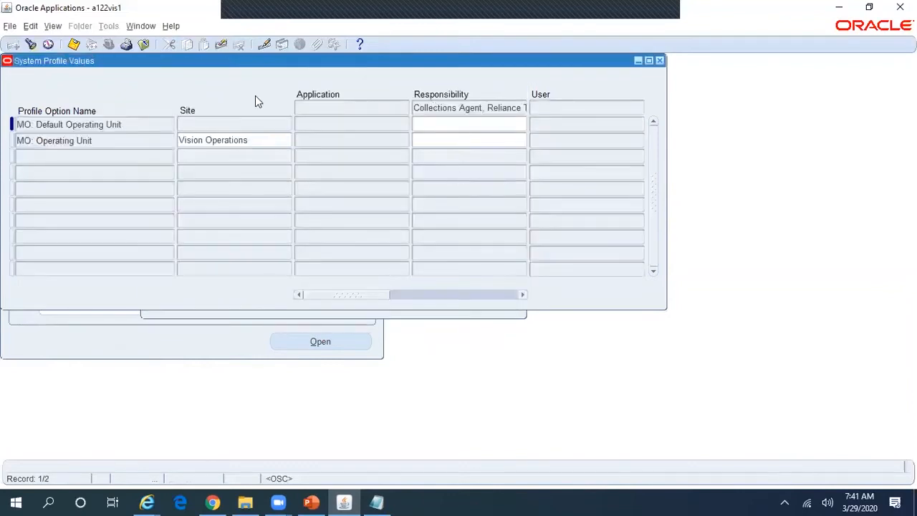
# Step: Re-query profiles with MO%Sec% and select the RELIANCE_GLOBAL responsibility value
pyautogui.click(31, 44)
pyautogui.click(292, 265)
pyautogui.write('MO%Sec%')
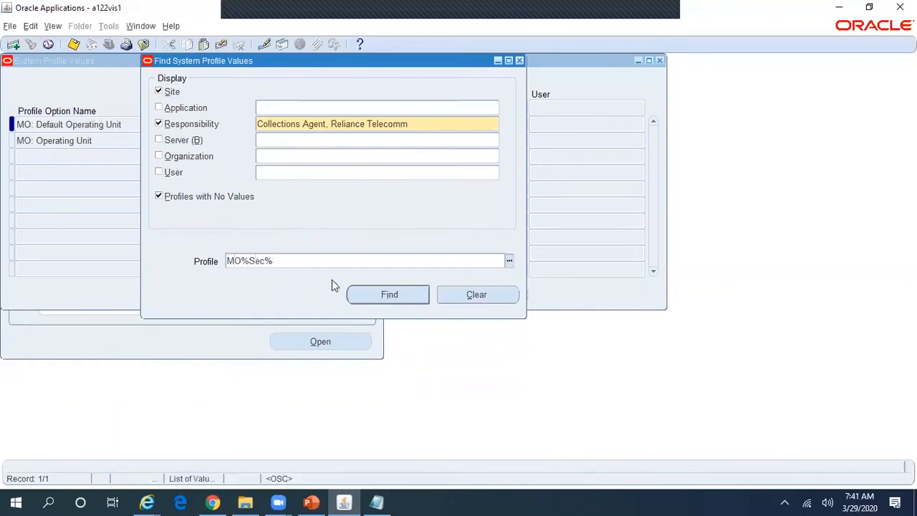
pyautogui.click(391, 293)
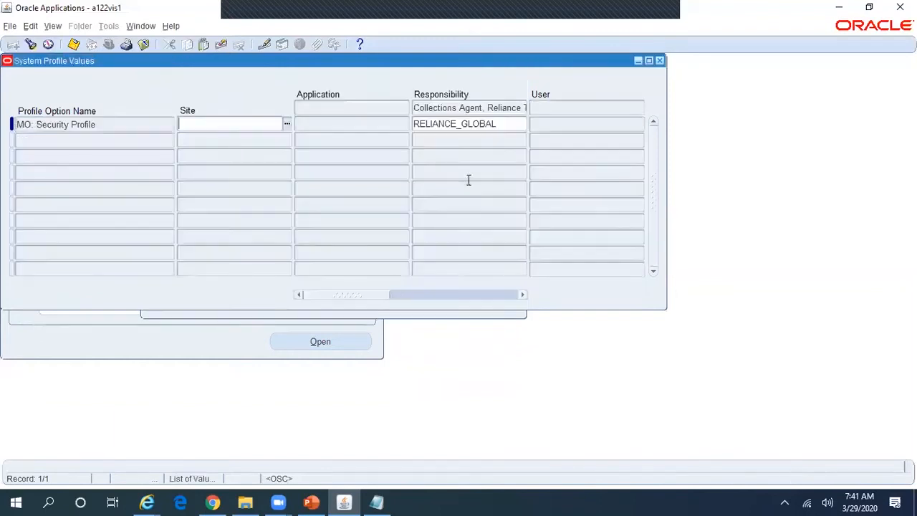
pyautogui.click(501, 124)
pyautogui.doubleClick(500, 124)
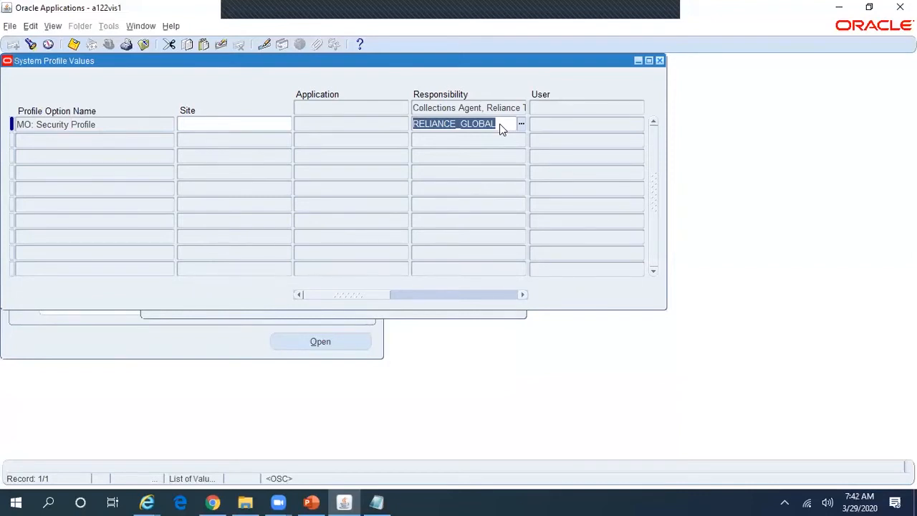
# Step: Close System Profile Values, check the setup slide, and open a blank Users form
pyautogui.click(659, 61)
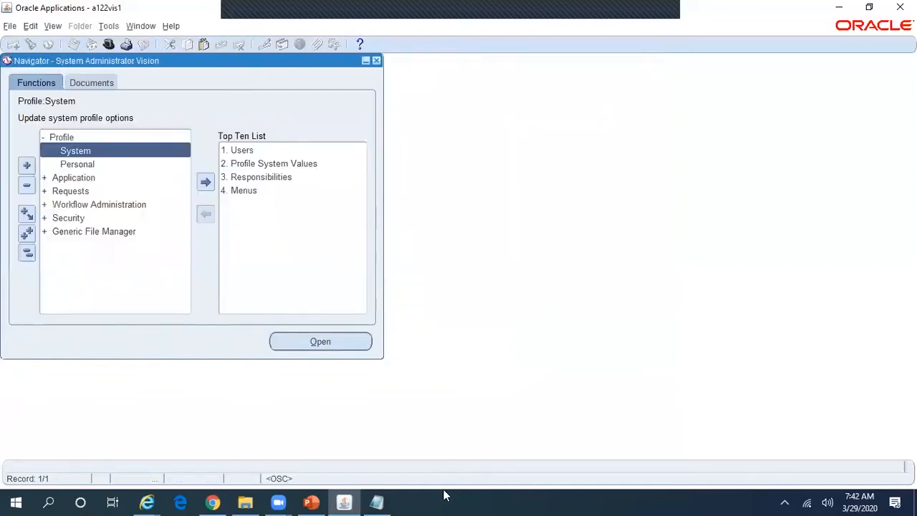
pyautogui.click(311, 502)
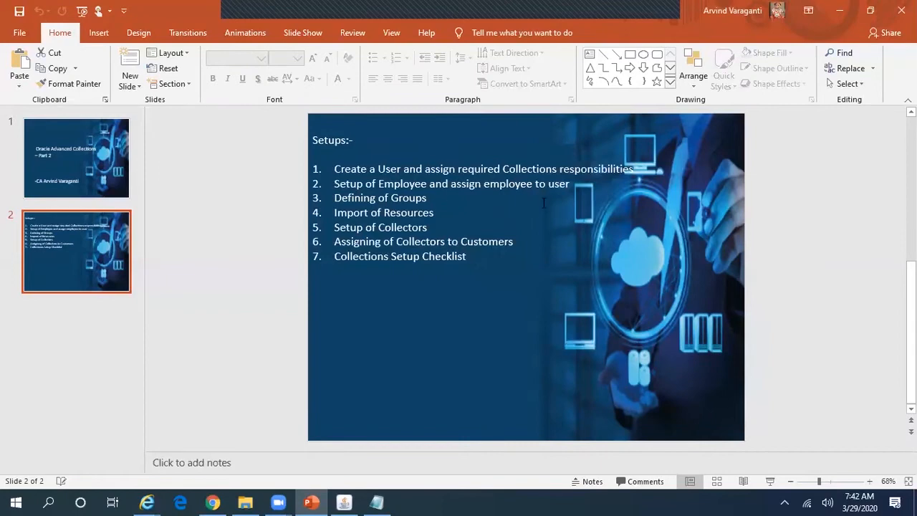
pyautogui.hotkey('alt', 'Tab')
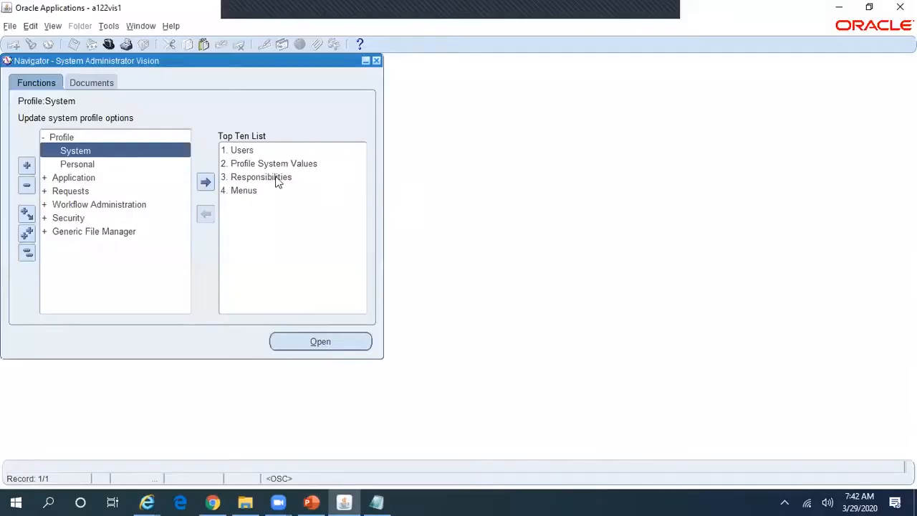
pyautogui.doubleClick(241, 151)
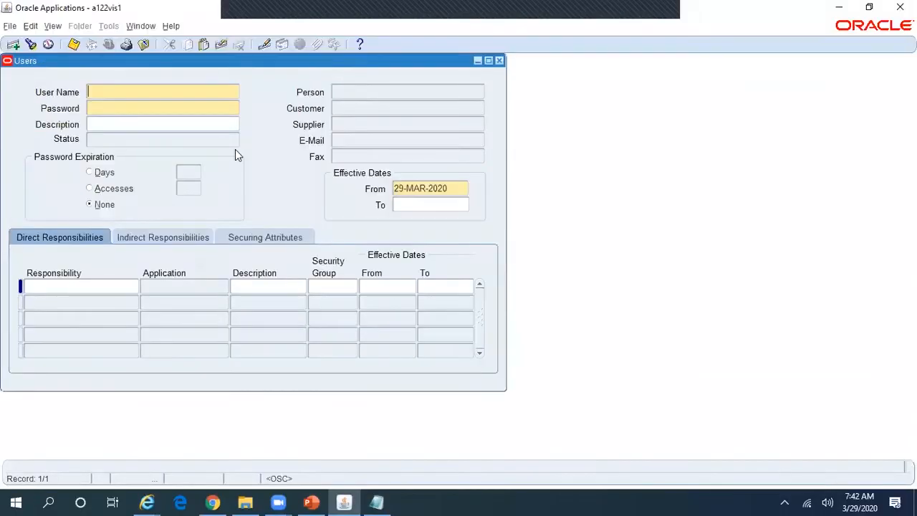
# Step: Query the user by name pattern, inspect its linked Person, then close Users
pyautogui.press('F11')
pyautogui.write('ARVIND%%0118')
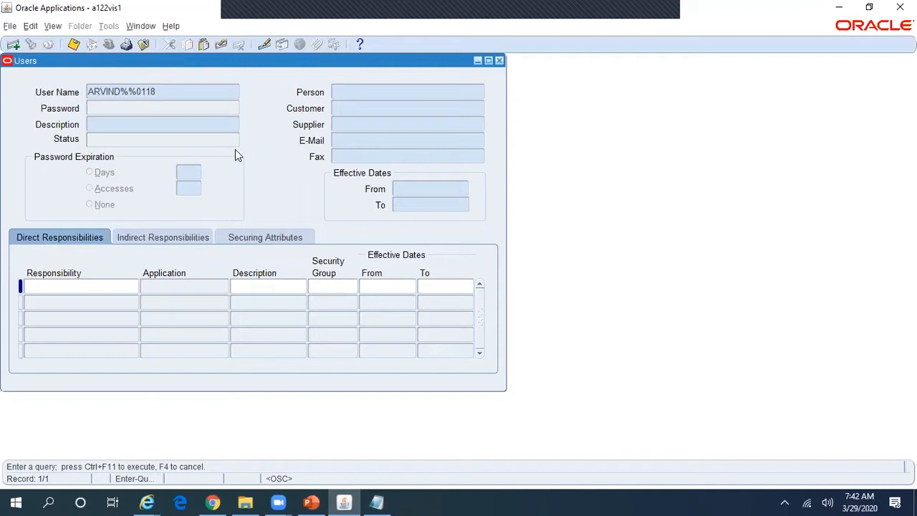
pyautogui.hotkey('ctrl', 'F11')
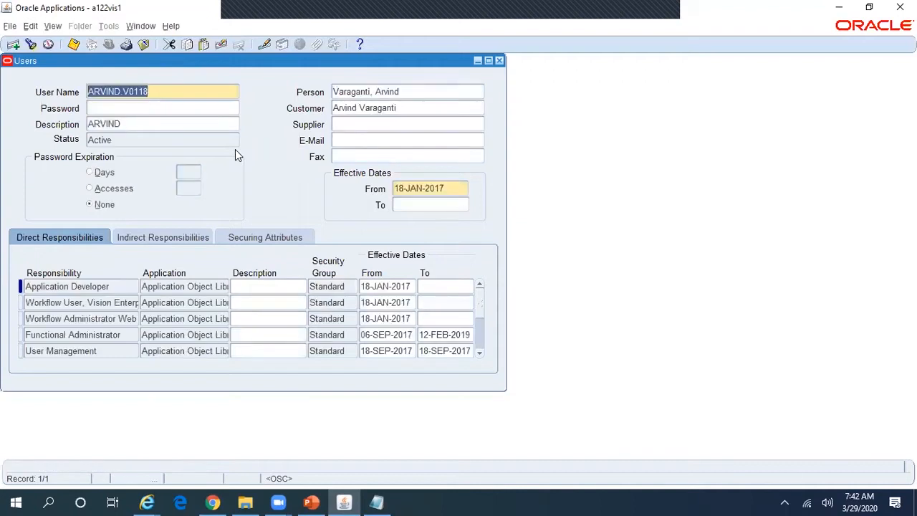
pyautogui.click(409, 91)
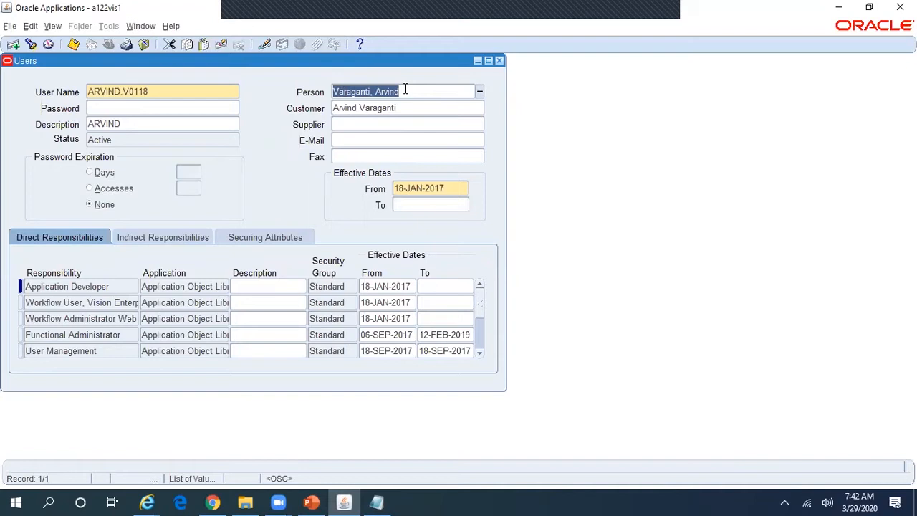
pyautogui.click(499, 62)
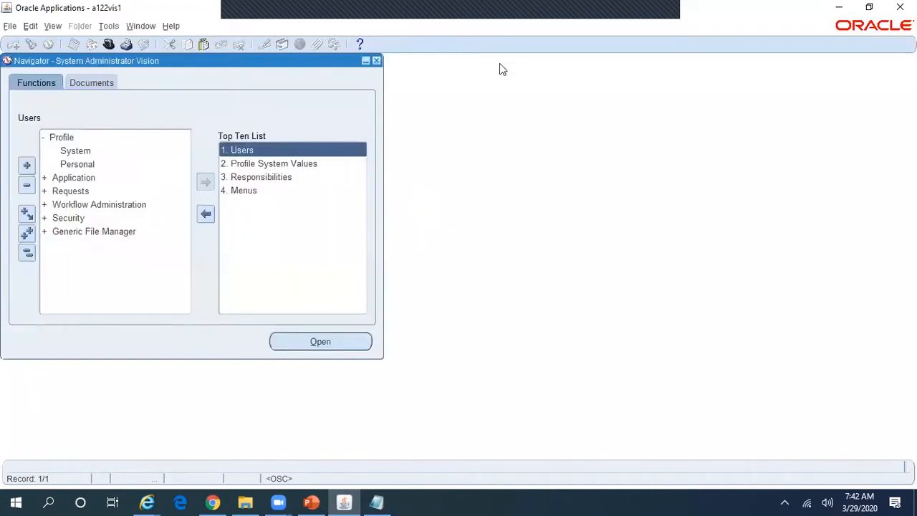
# Step: Switch to the CRM Resource Manager, Vision Enterprises responsibility using the cr filter
pyautogui.hotkey('alt', 'Tab')
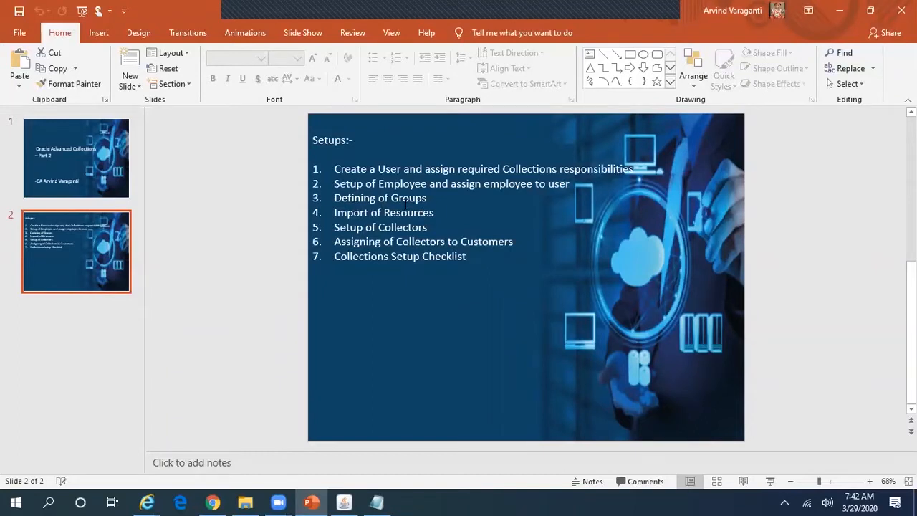
pyautogui.hotkey('alt', 'Tab')
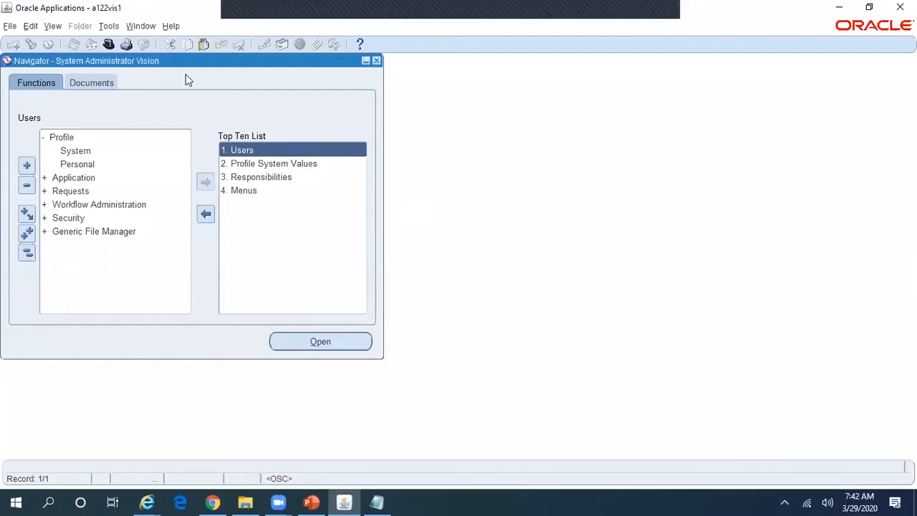
pyautogui.click(110, 44)
pyautogui.write('c')
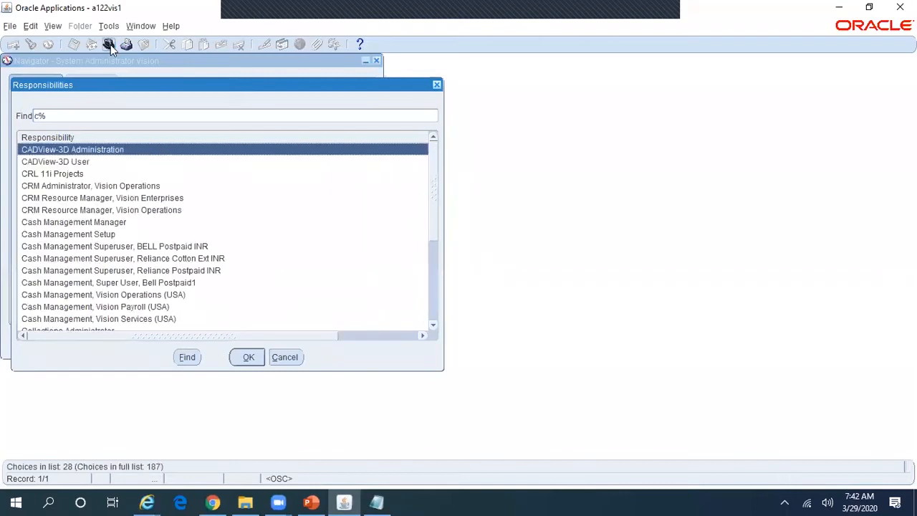
pyautogui.write('r')
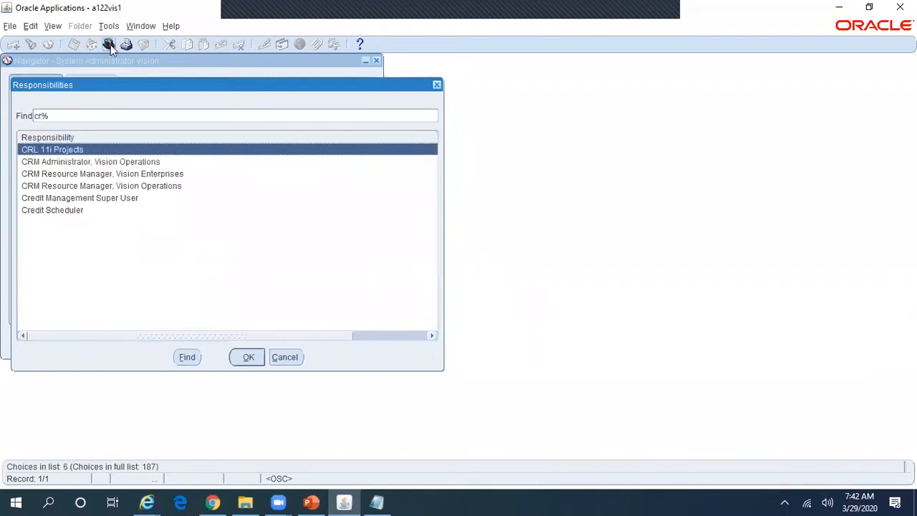
pyautogui.press('Down')
pyautogui.press('Down')
pyautogui.press('Down')
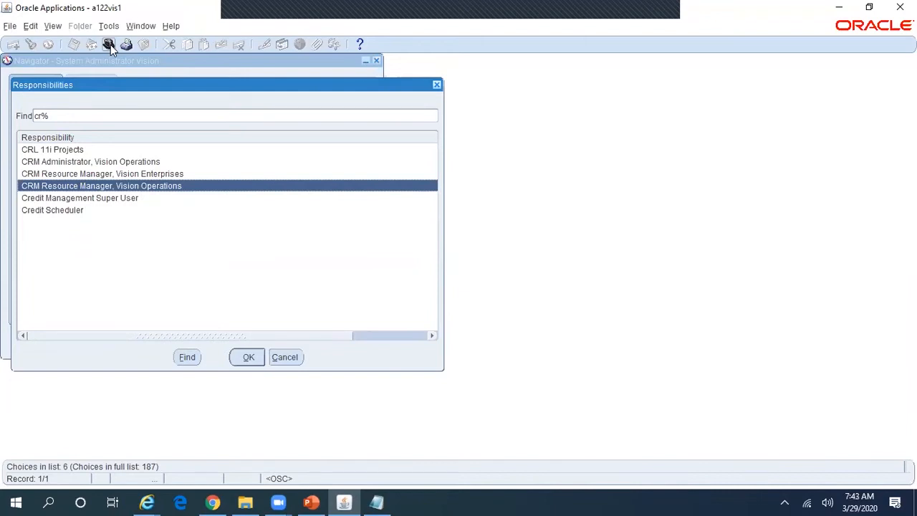
pyautogui.press('Up')
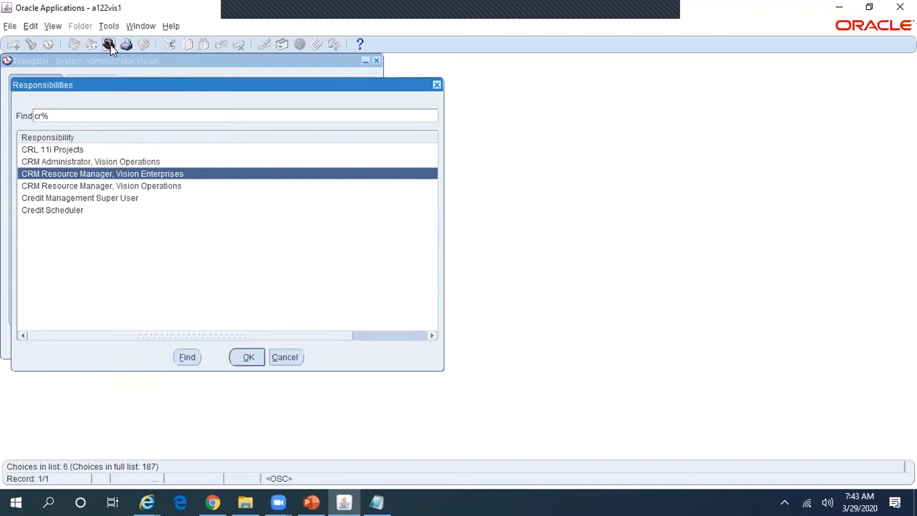
pyautogui.press('Return')
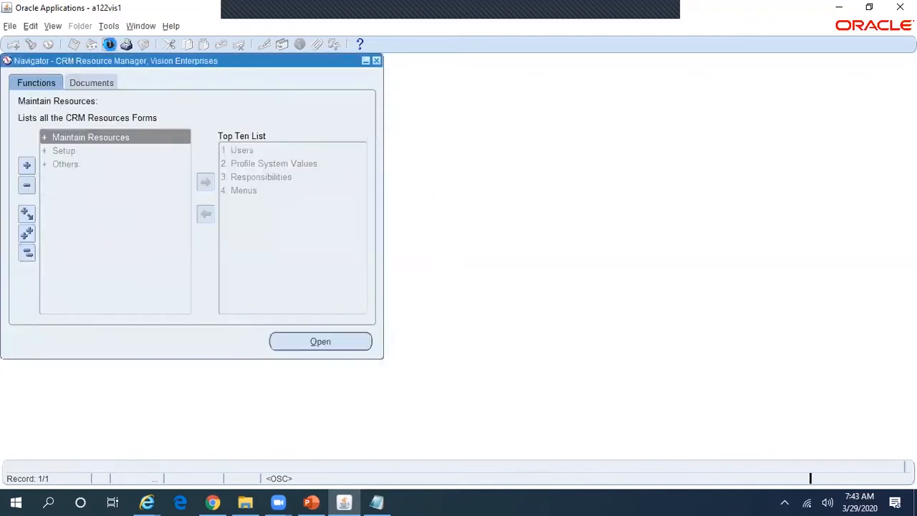
# Step: Open Maintain Resources > Groups and name a new group Reliance Collection Agent Group
pyautogui.doubleClick(112, 141)
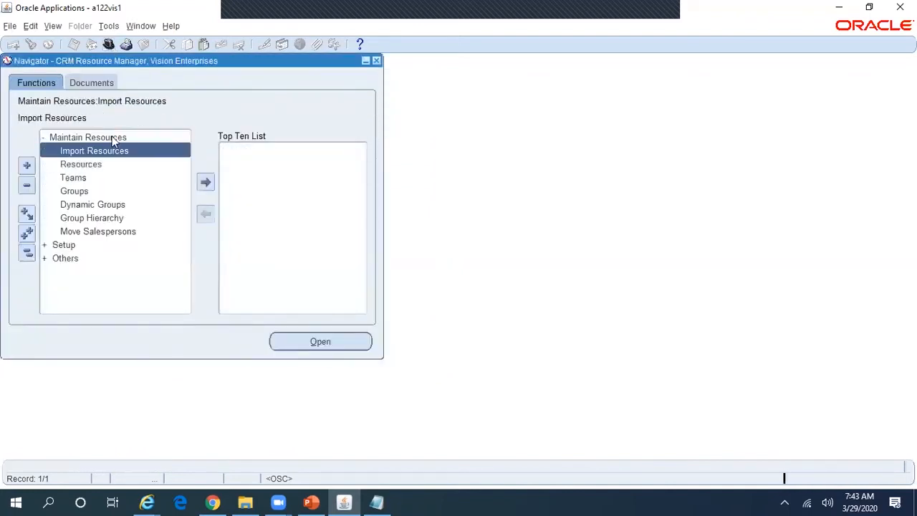
pyautogui.click(84, 190)
pyautogui.doubleClick(89, 187)
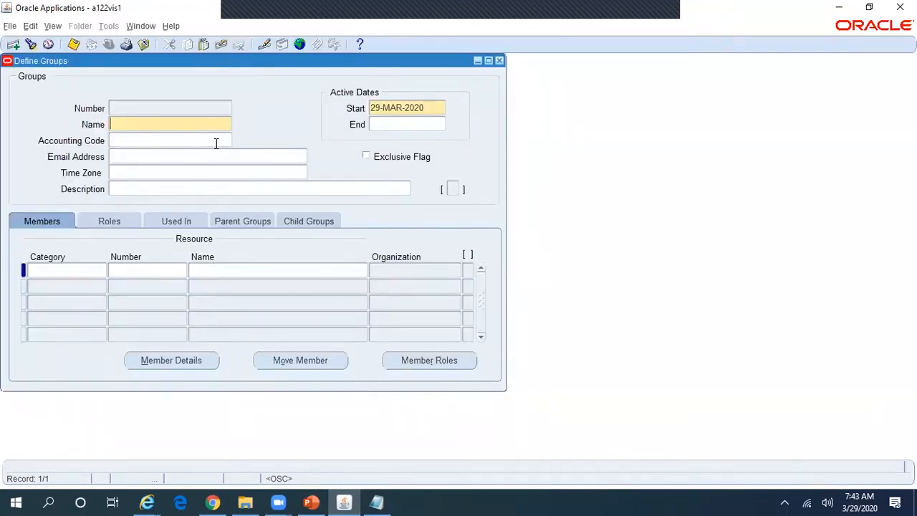
pyautogui.write('Reliance Collections')
pyautogui.write(' G')
pyautogui.press('BackSpace')
pyautogui.press('BackSpace')
pyautogui.press('BackSpace')
pyautogui.write('Agent Group')
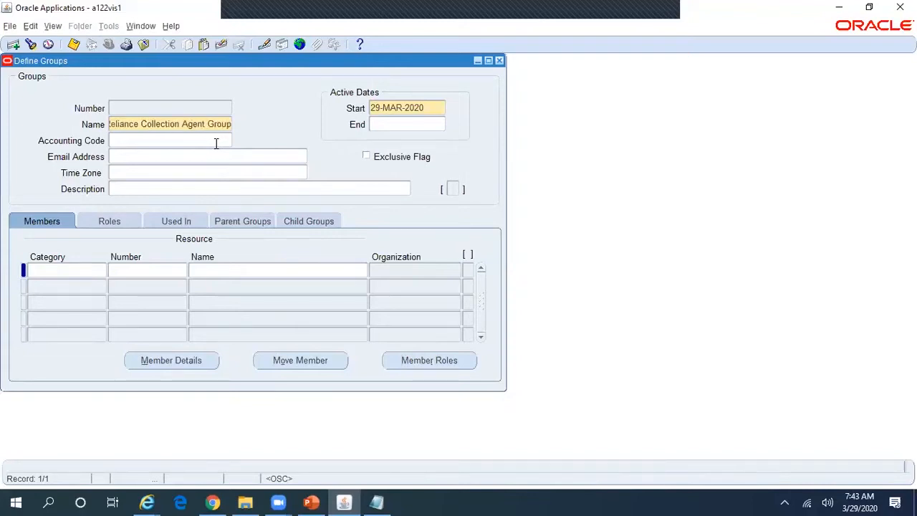
pyautogui.click(94, 270)
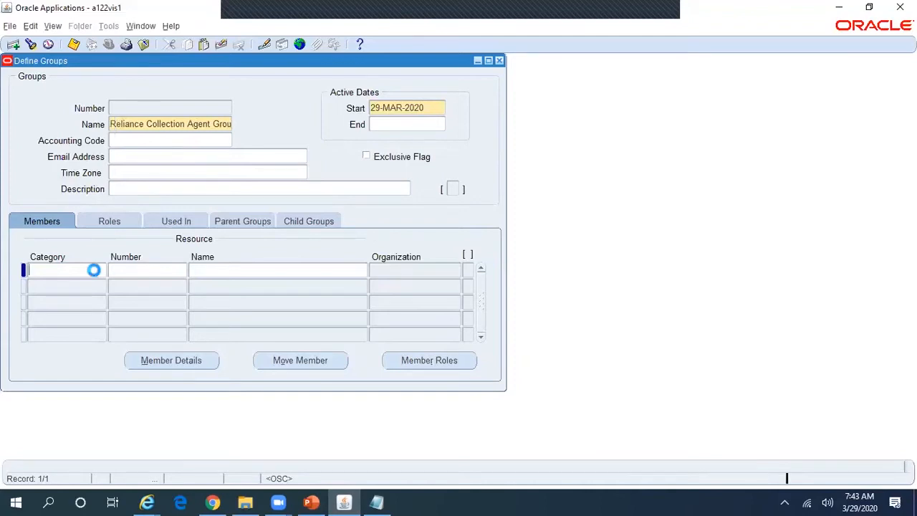
# Step: Add an Employee member found by surname search, save group 1820, and close the form
pyautogui.click(101, 270)
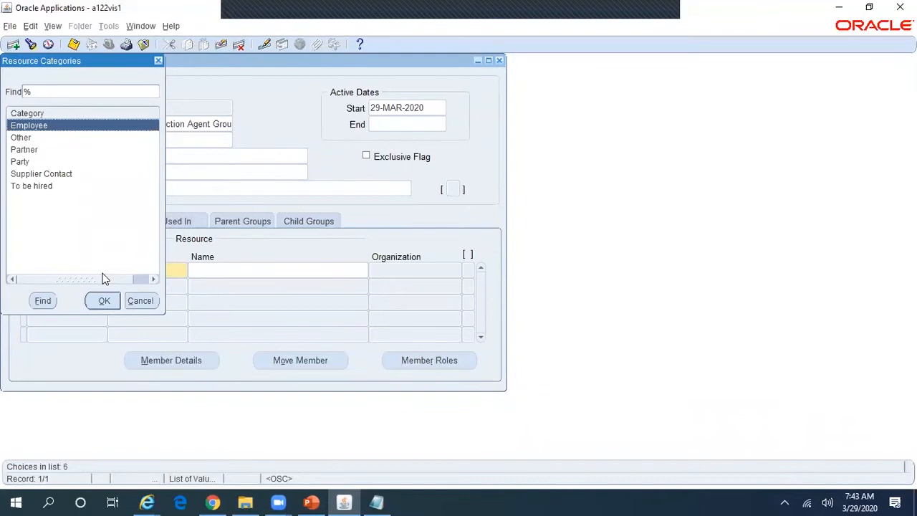
pyautogui.press('Return')
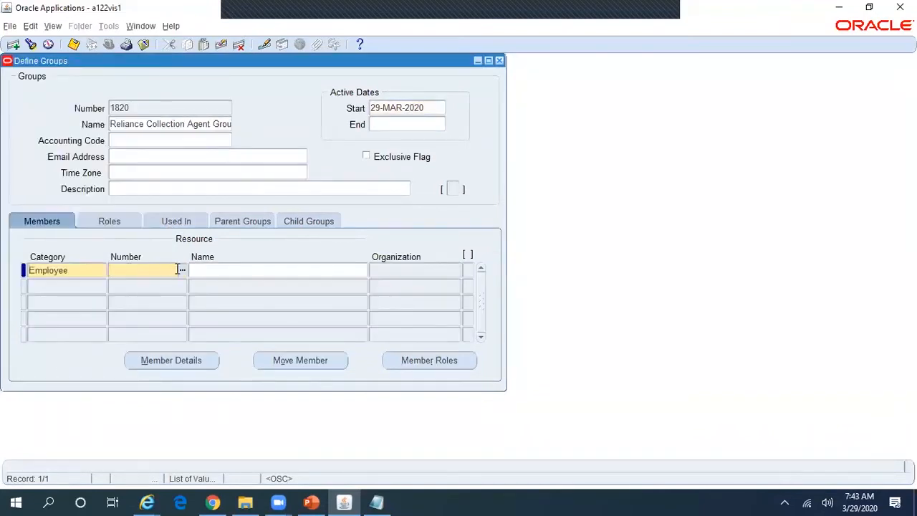
pyautogui.click(225, 268)
pyautogui.press('Tab')
pyautogui.click(282, 270)
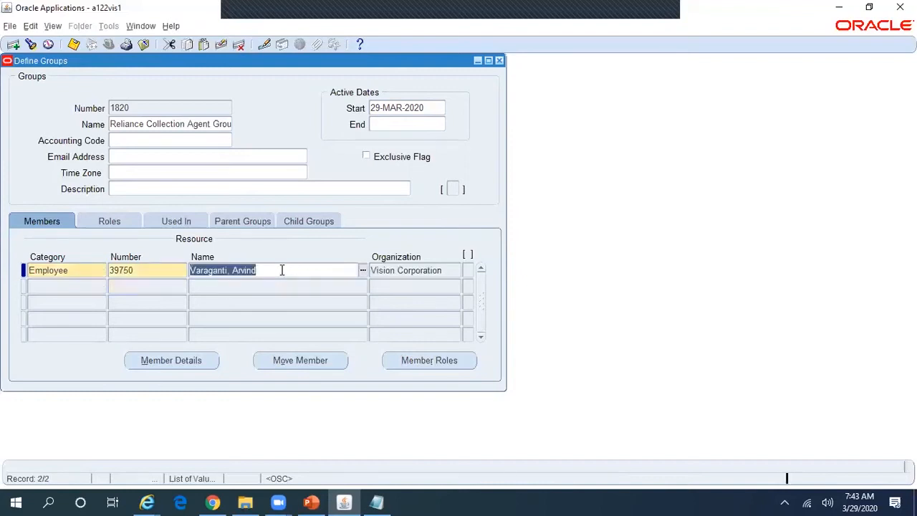
pyautogui.click(73, 45)
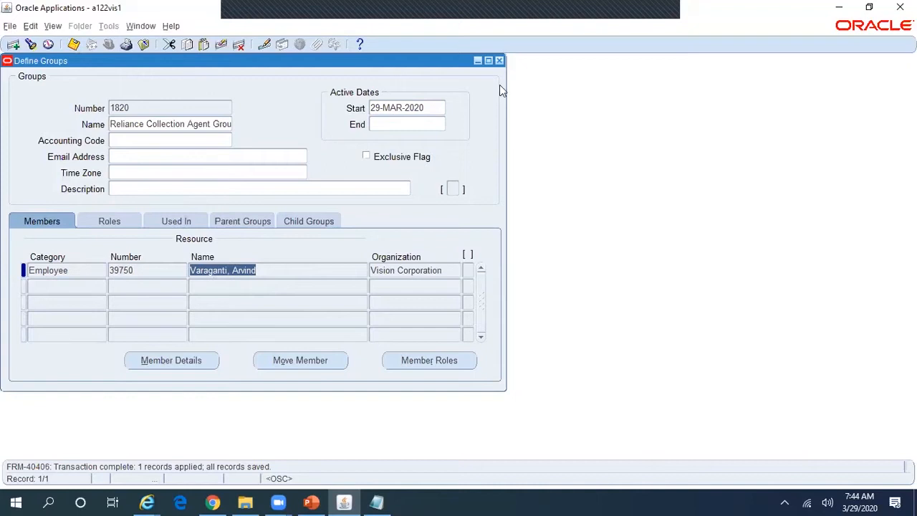
pyautogui.click(499, 61)
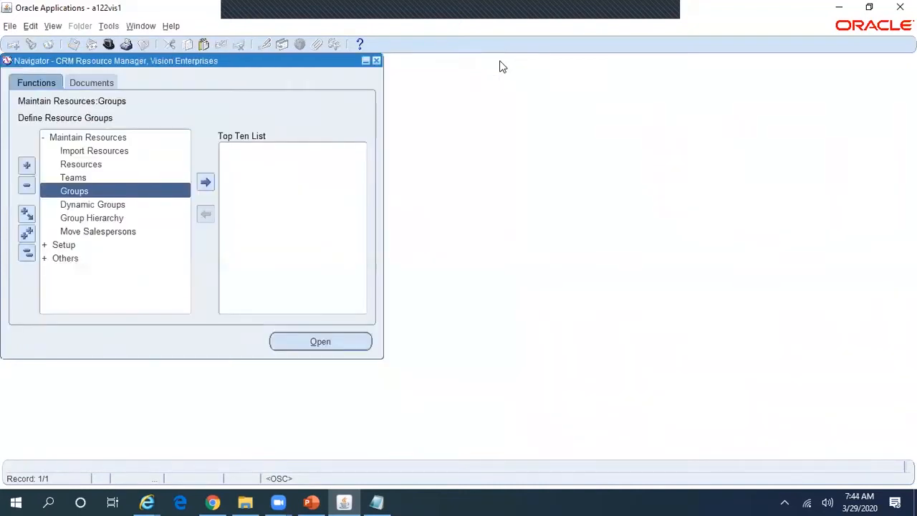
# Step: Search Import Resources for the employee by surname with a % wildcard
pyautogui.hotkey('alt', 'Tab')
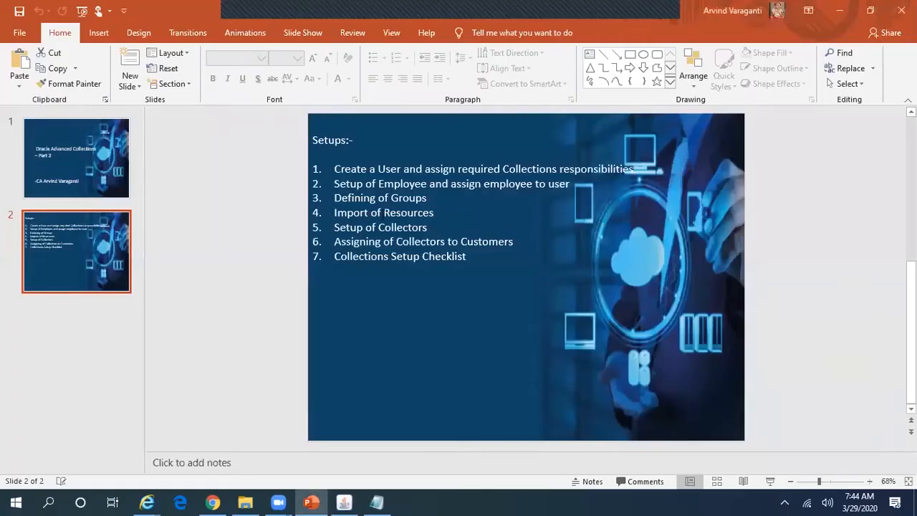
pyautogui.hotkey('alt', 'Tab')
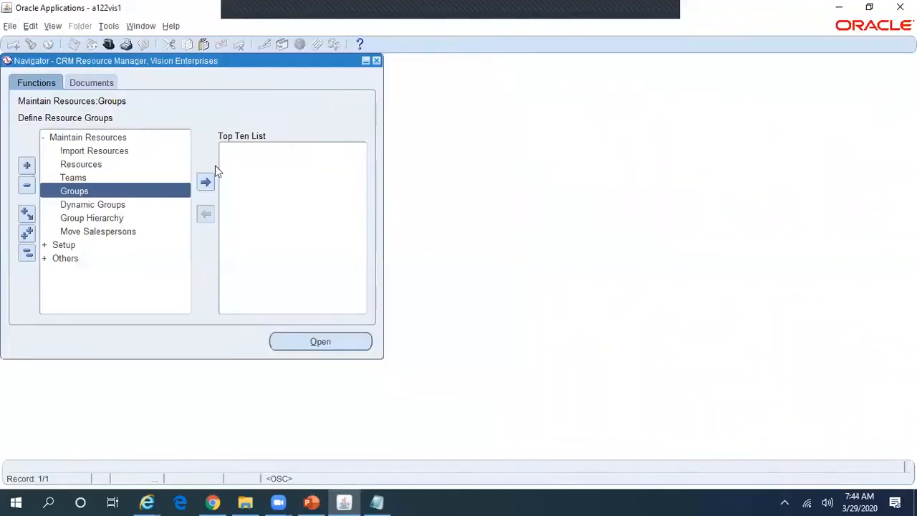
pyautogui.click(118, 151)
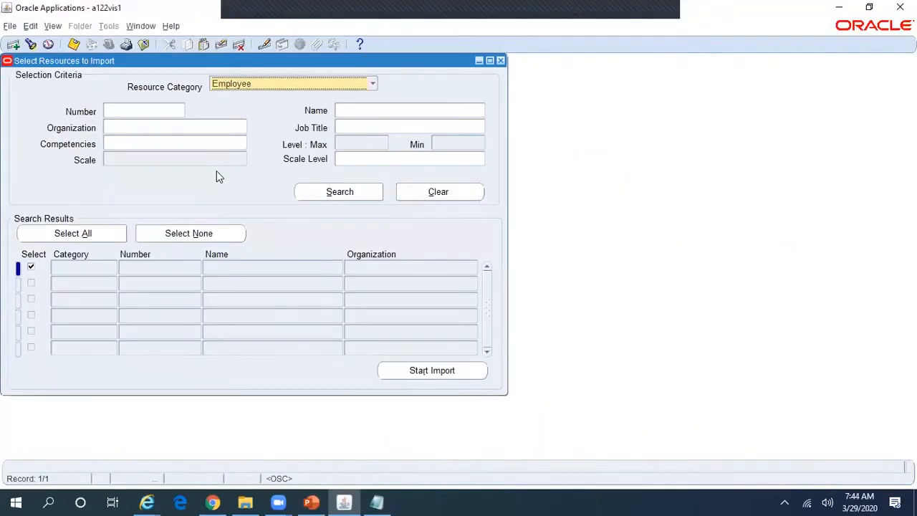
pyautogui.click(354, 111)
pyautogui.write('V')
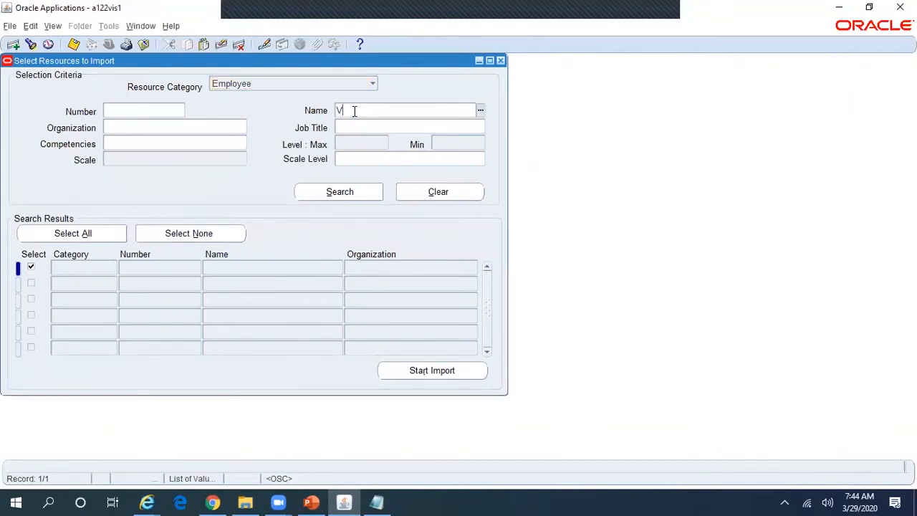
pyautogui.write('araganti%')
pyautogui.press('Tab')
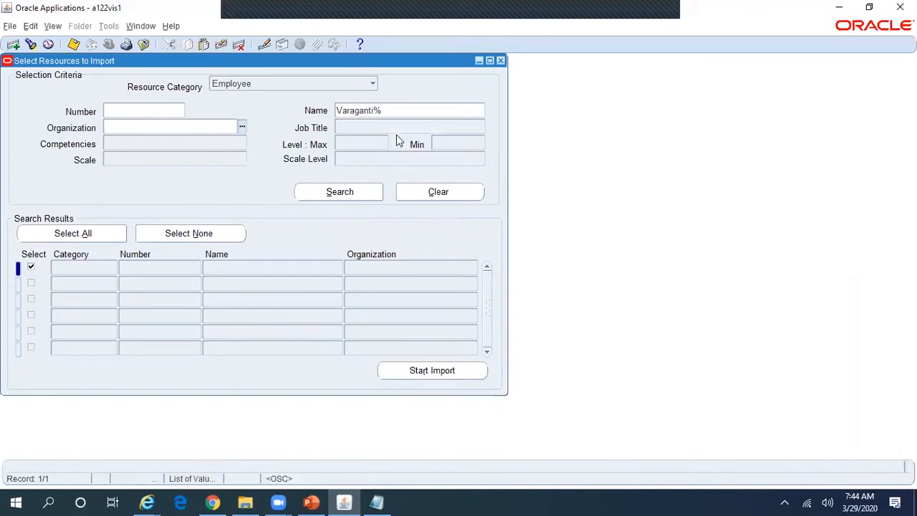
pyautogui.click(365, 192)
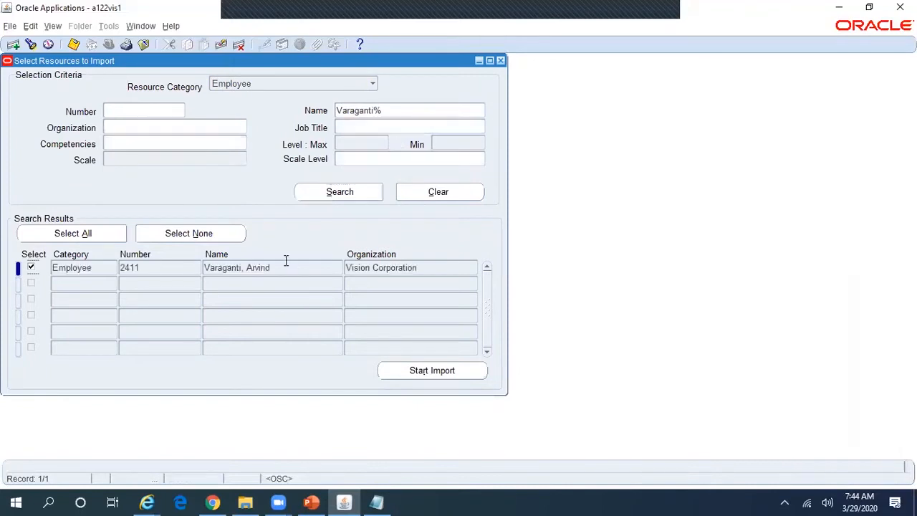
# Step: Import the found employee as a resource with default attributes and confirm success
pyautogui.click(439, 368)
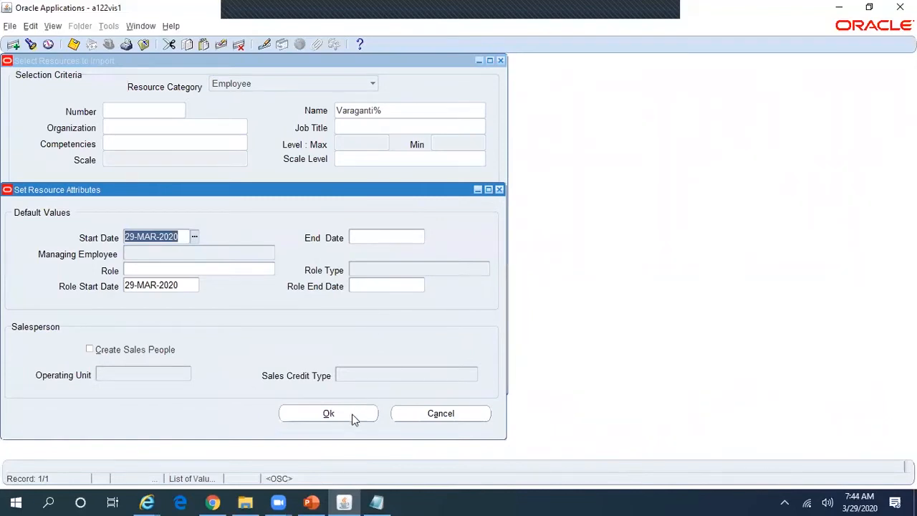
pyautogui.click(351, 418)
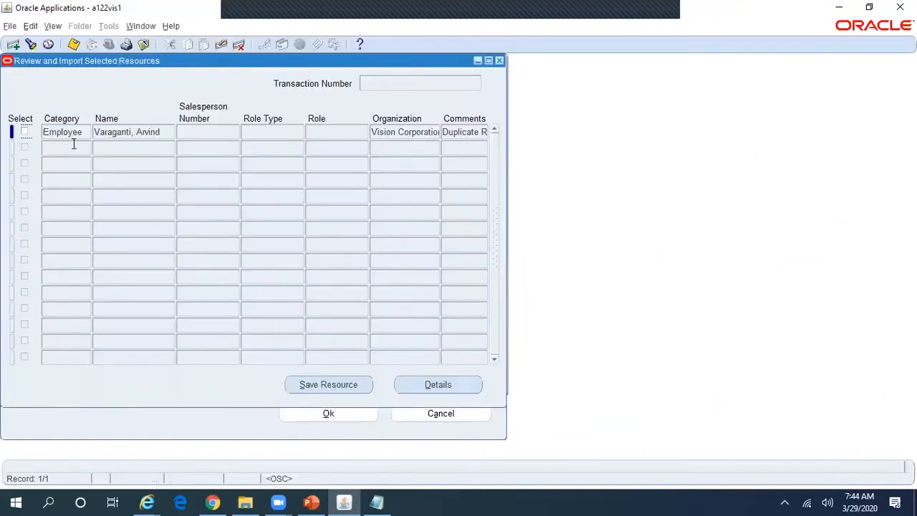
pyautogui.click(24, 131)
pyautogui.click(331, 390)
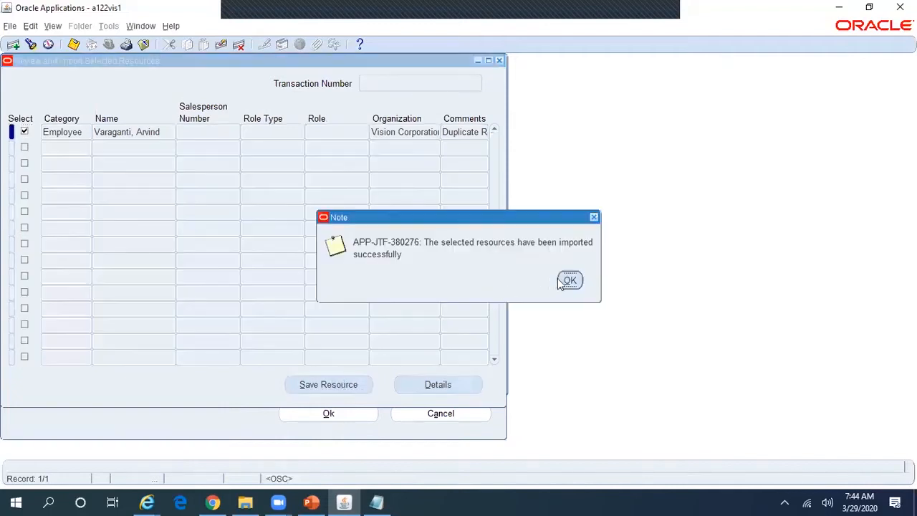
pyautogui.click(569, 279)
# Step: Open the resource's details and review its Collections Administrator, Agent and Manager roles
pyautogui.click(438, 384)
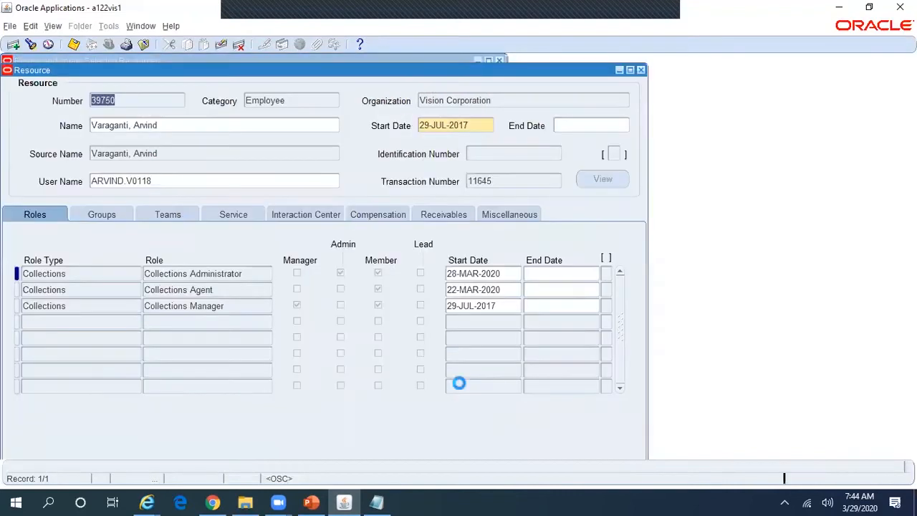
pyautogui.click(71, 277)
pyautogui.click(72, 289)
pyautogui.click(82, 305)
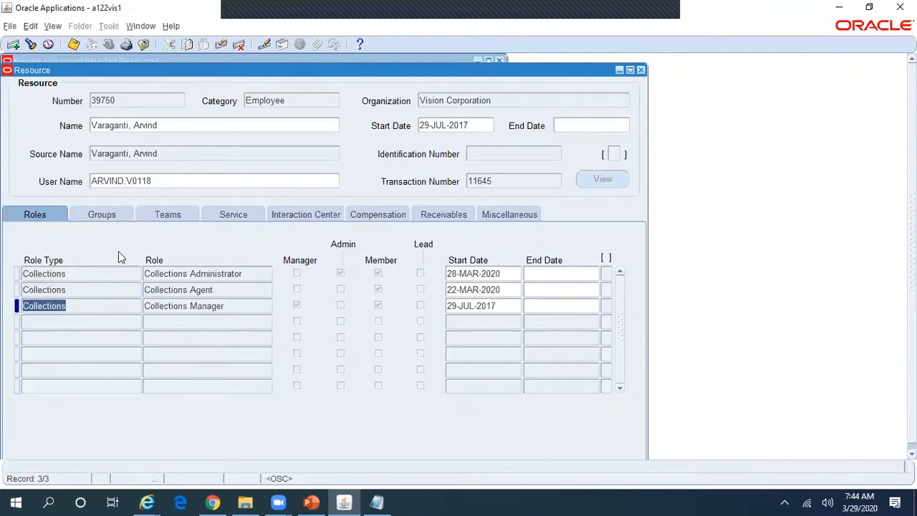
pyautogui.click(94, 272)
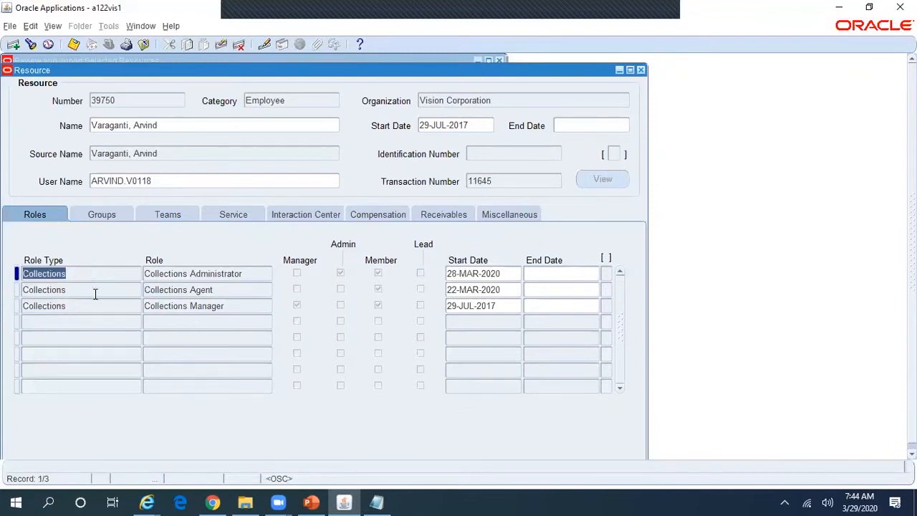
pyautogui.click(94, 290)
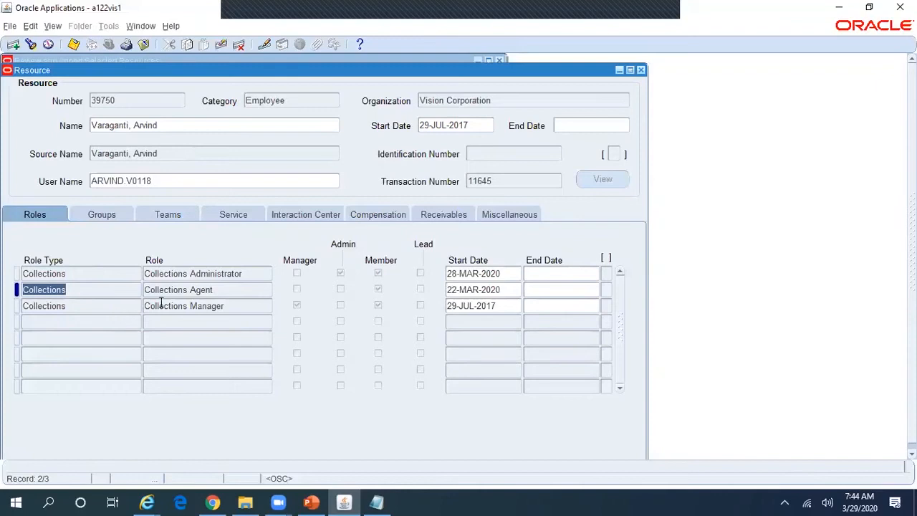
pyautogui.click(254, 273)
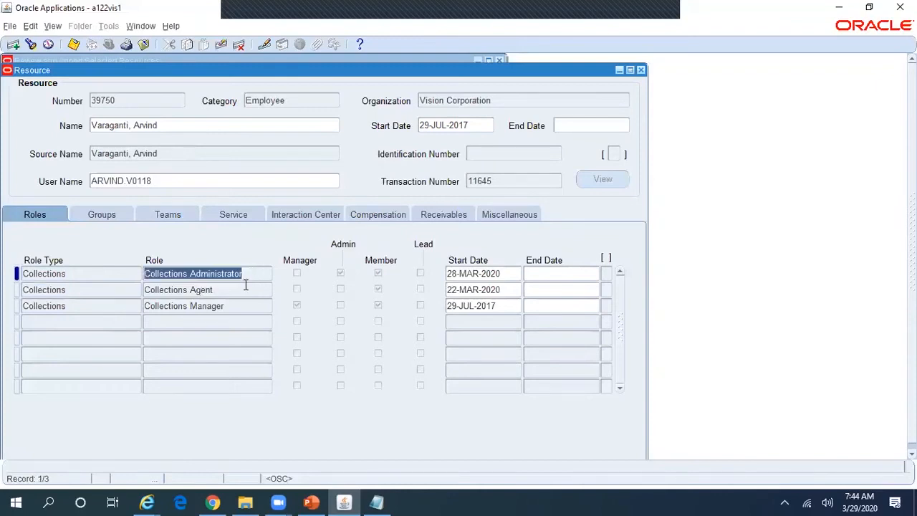
pyautogui.click(246, 288)
pyautogui.click(246, 308)
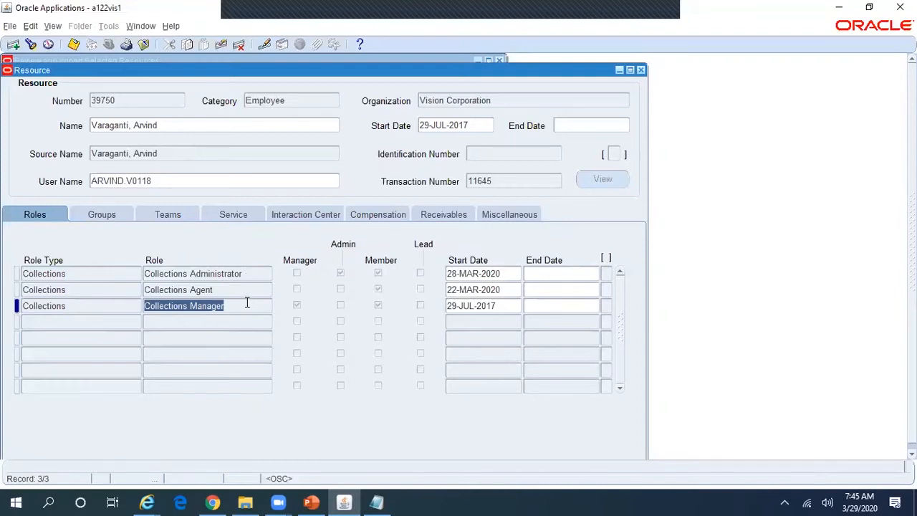
# Step: Check its Reliance Collection Agent Group membership, return to Roles, and glance at the setup slide
pyautogui.click(115, 217)
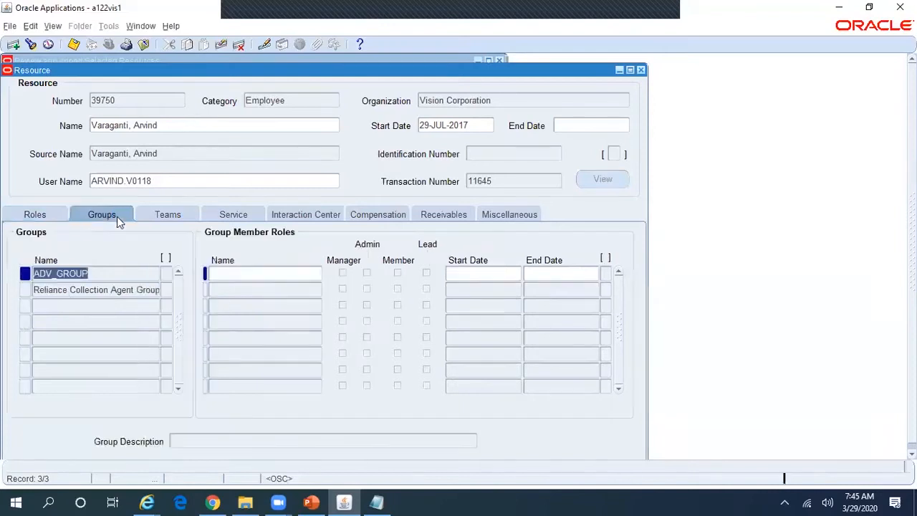
pyautogui.click(119, 291)
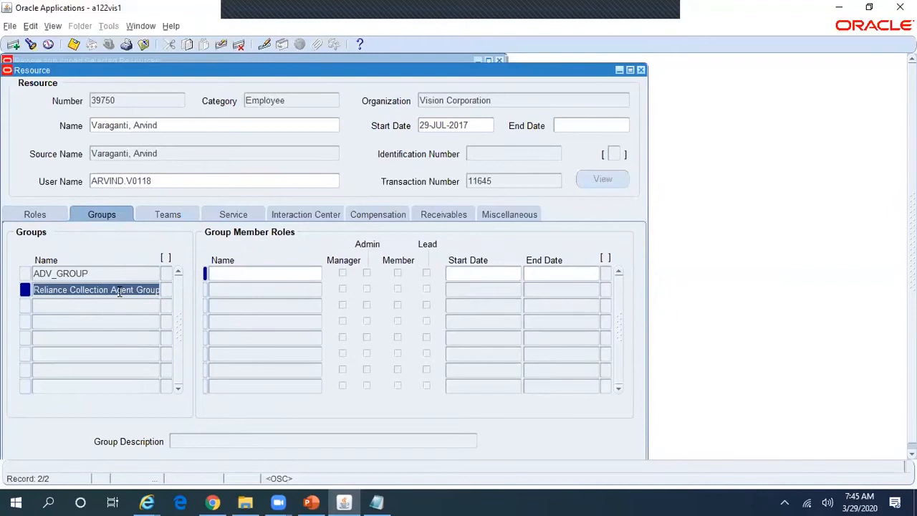
pyautogui.click(42, 215)
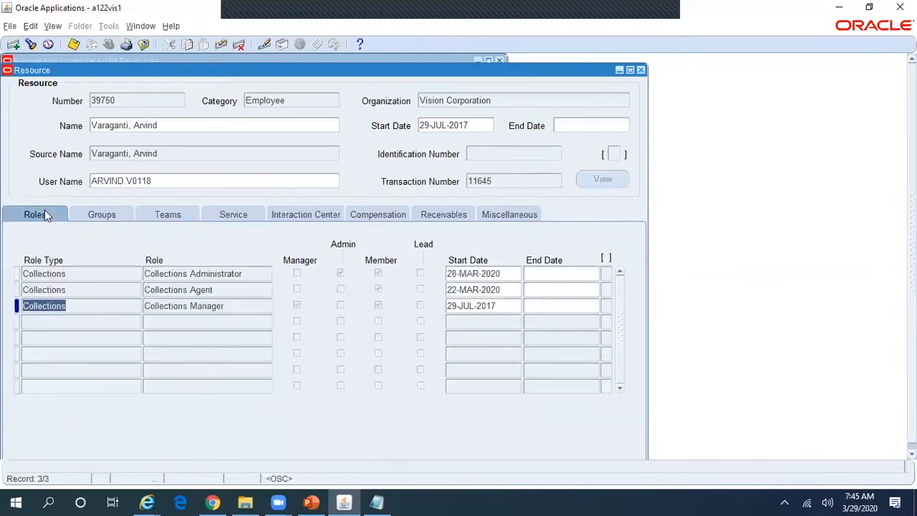
pyautogui.click(112, 212)
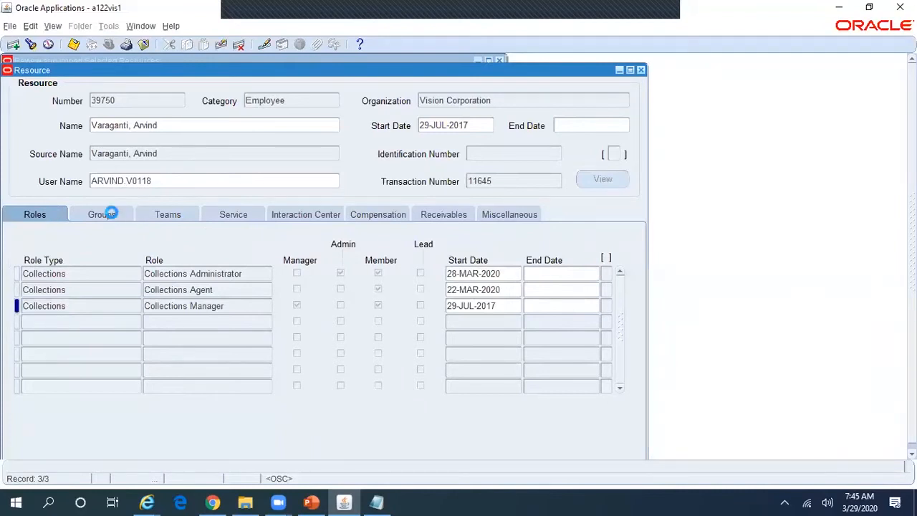
pyautogui.click(174, 127)
pyautogui.click(36, 214)
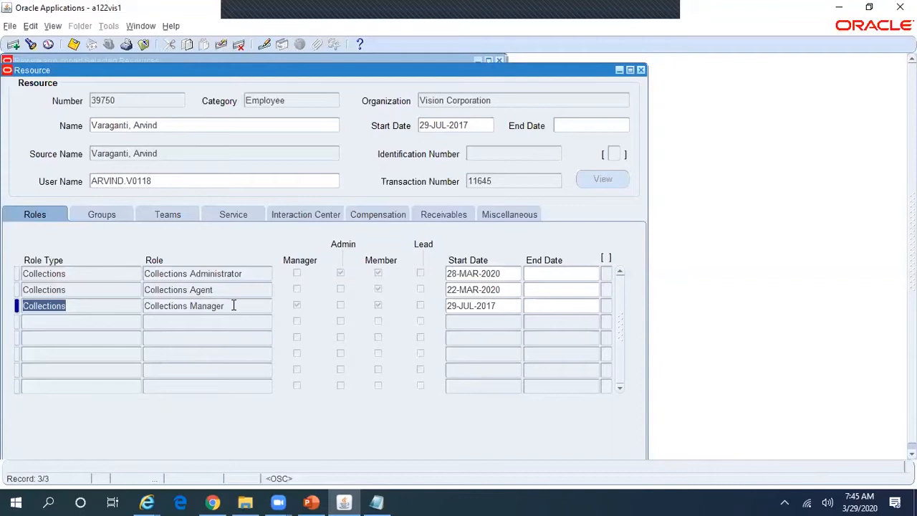
pyautogui.hotkey('alt', 'Tab')
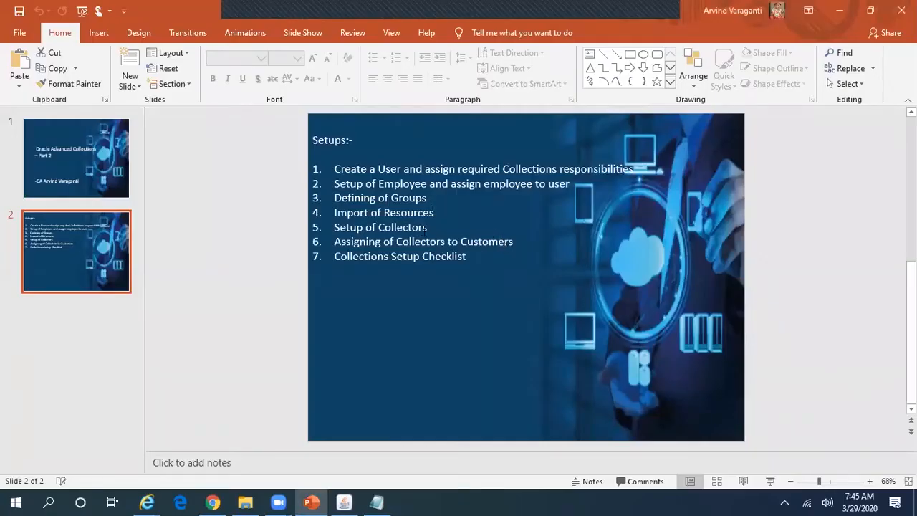
pyautogui.hotkey('alt', 'Tab')
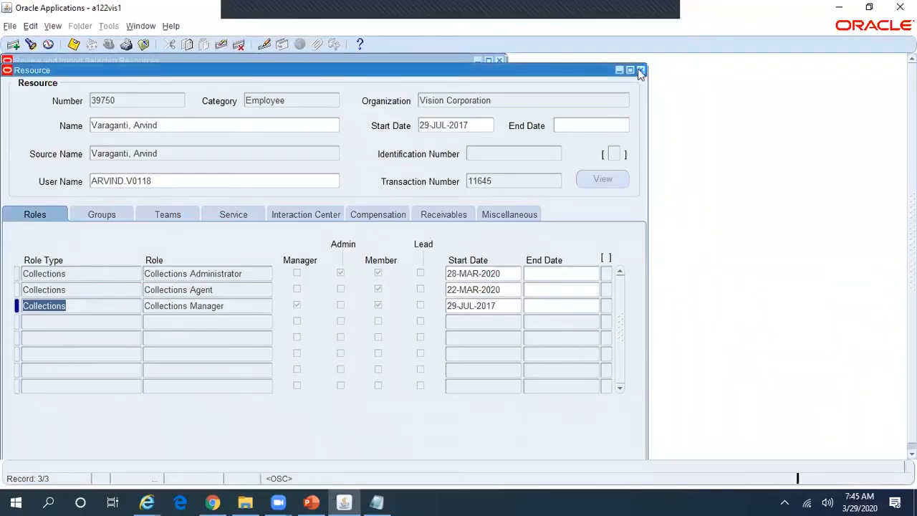
# Step: Close the resource record and the resource import windows
pyautogui.click(639, 70)
pyautogui.click(501, 60)
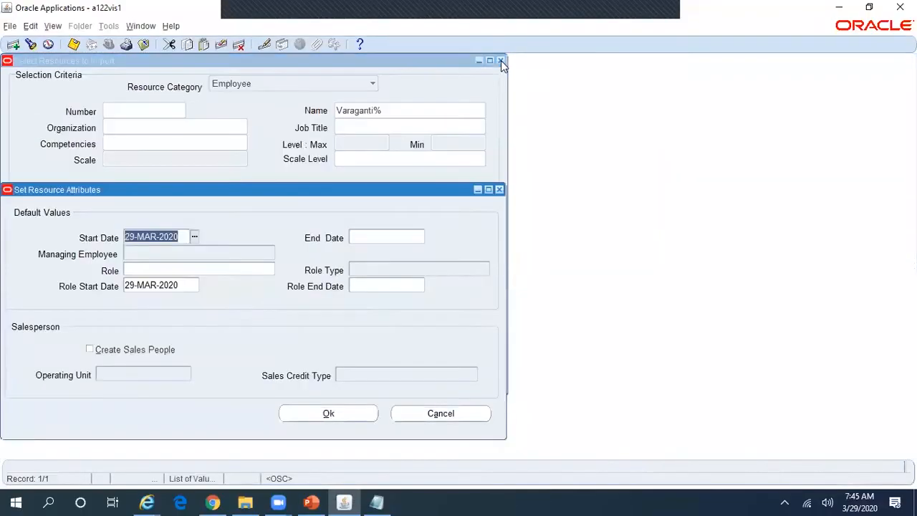
pyautogui.click(502, 189)
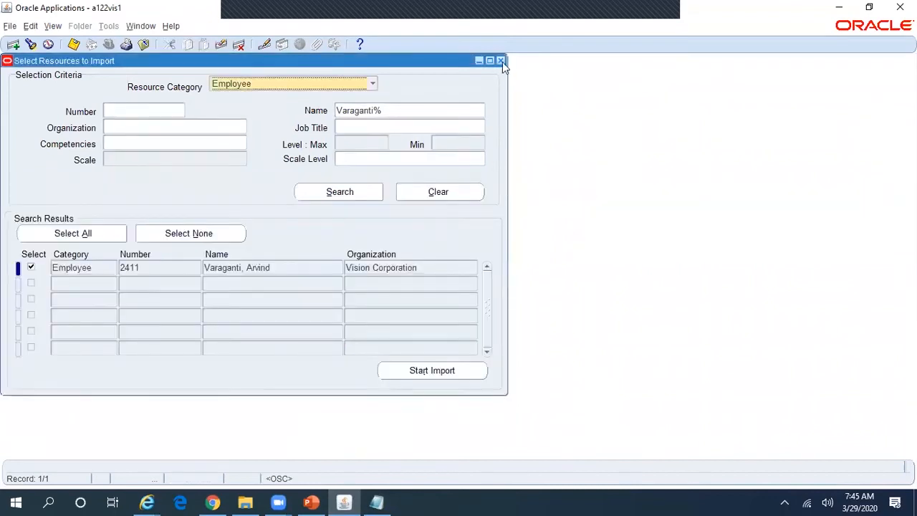
pyautogui.click(500, 60)
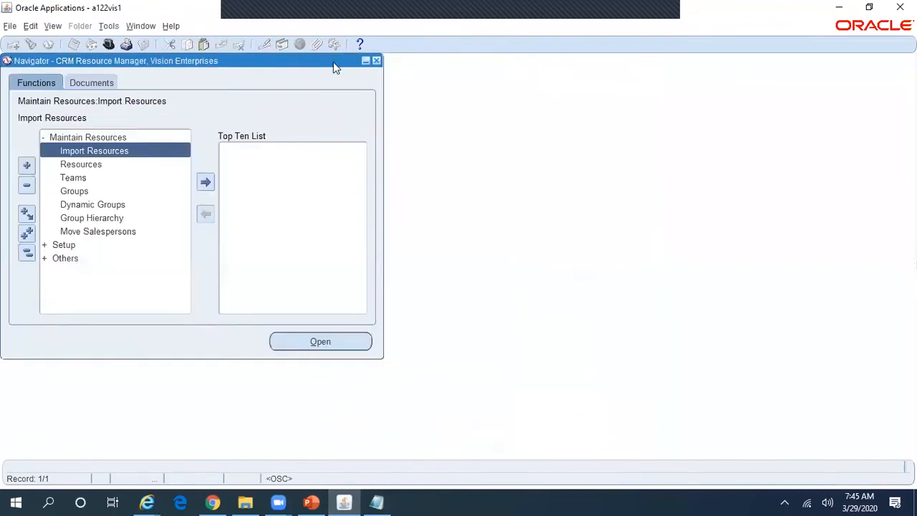
# Step: Switch responsibility to Accounts Receivables Superuser, Reliance Telecomm USD
pyautogui.click(108, 42)
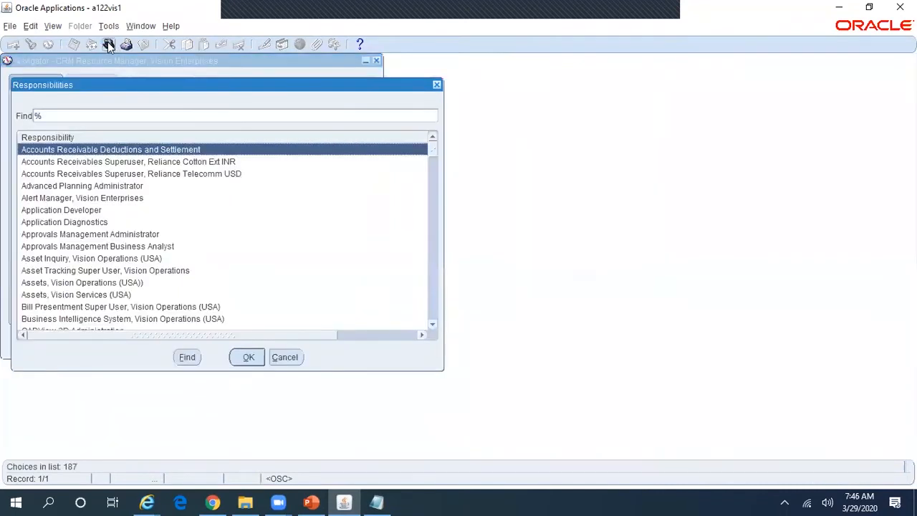
pyautogui.write('accounts Receivable')
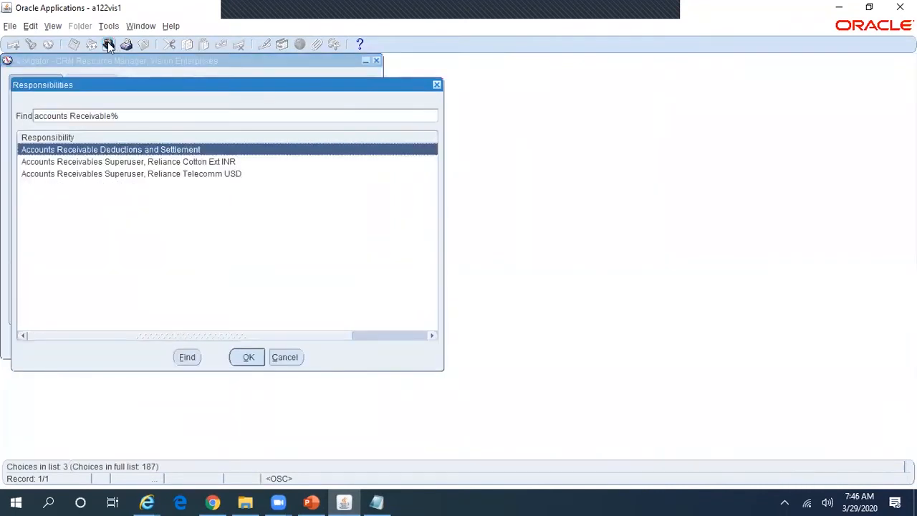
pyautogui.press('Down')
pyautogui.press('Down')
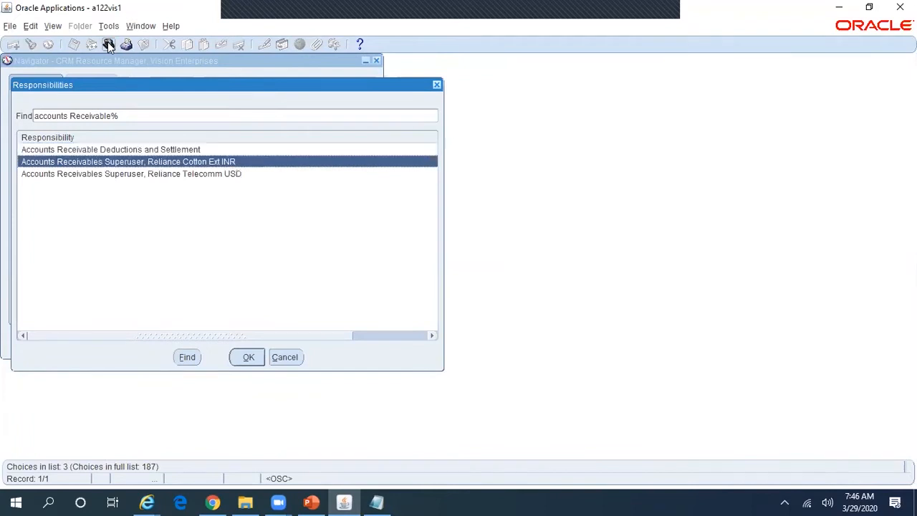
pyautogui.press('Return')
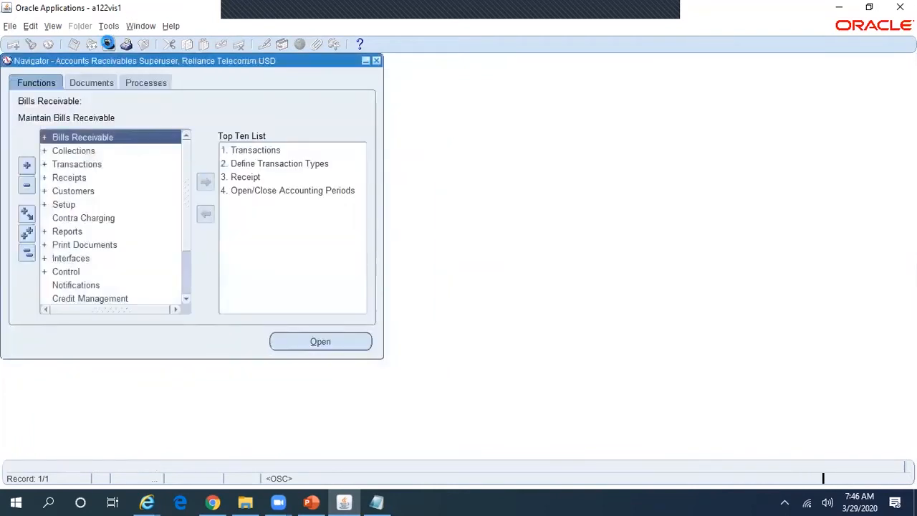
# Step: Open the Collectors form under Setup > Collections
pyautogui.doubleClick(61, 208)
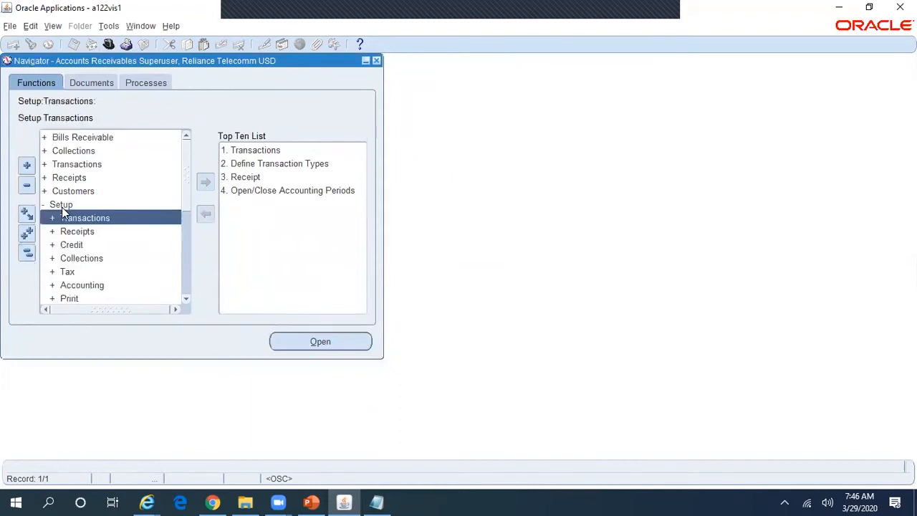
pyautogui.click(111, 216)
pyautogui.doubleClick(97, 260)
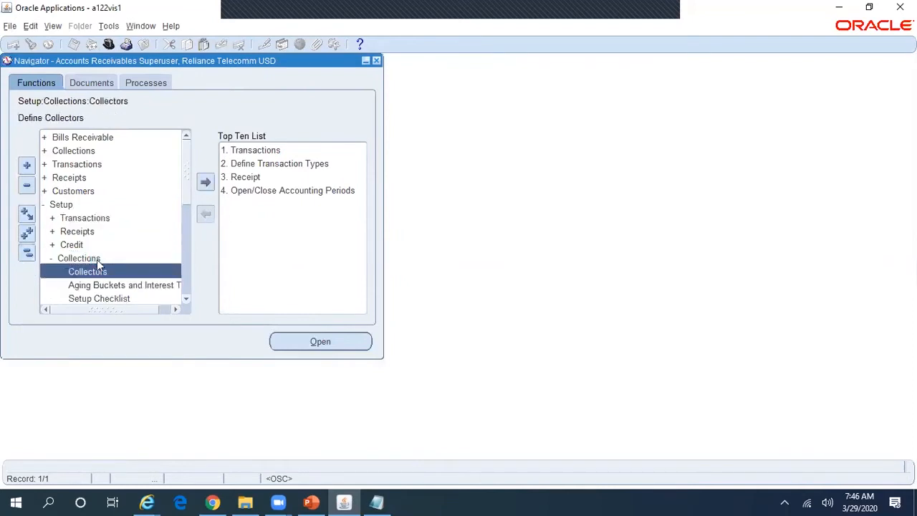
pyautogui.doubleClick(87, 271)
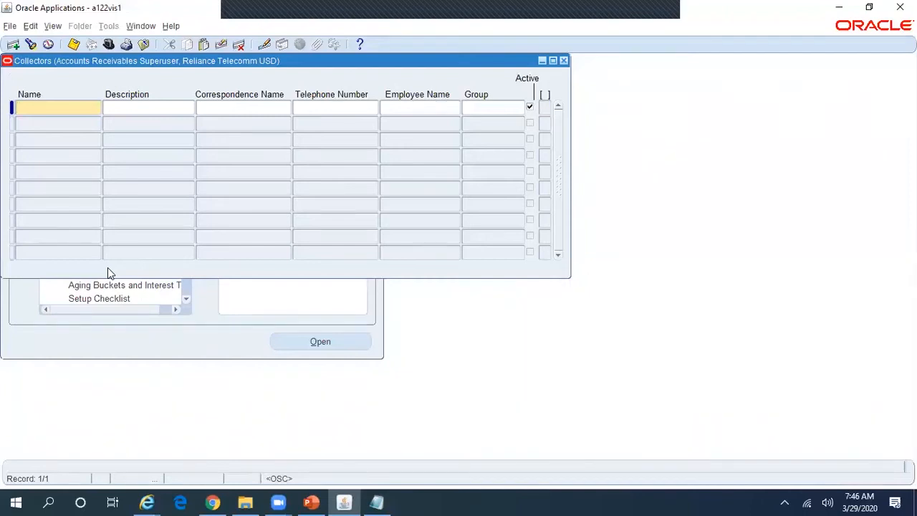
# Step: Query existing collectors by employee name 'Varaganti%'
pyautogui.press('F11')
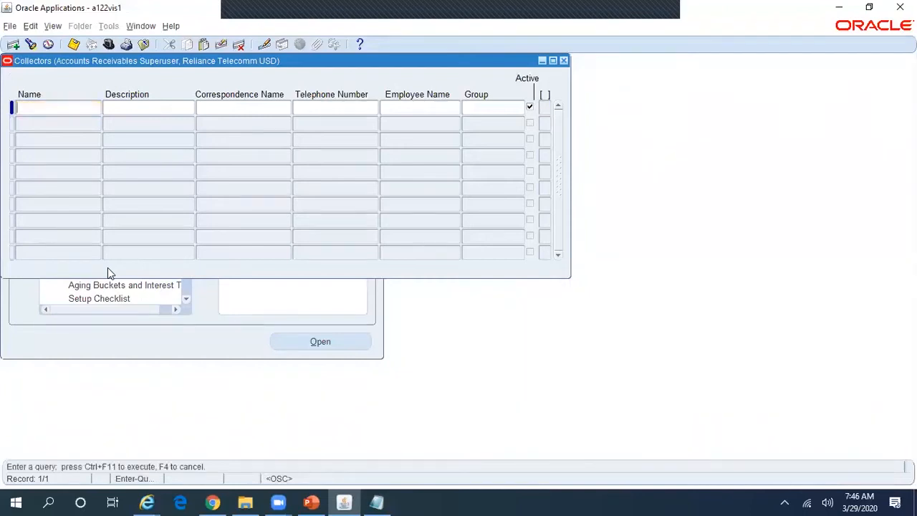
pyautogui.click(398, 108)
pyautogui.write('Varaganti%')
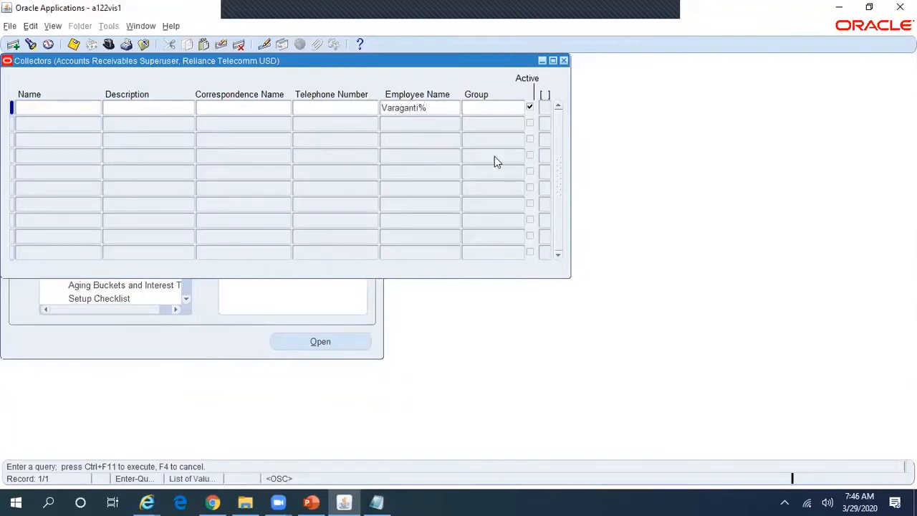
pyautogui.hotkey('ctrl', 'F11')
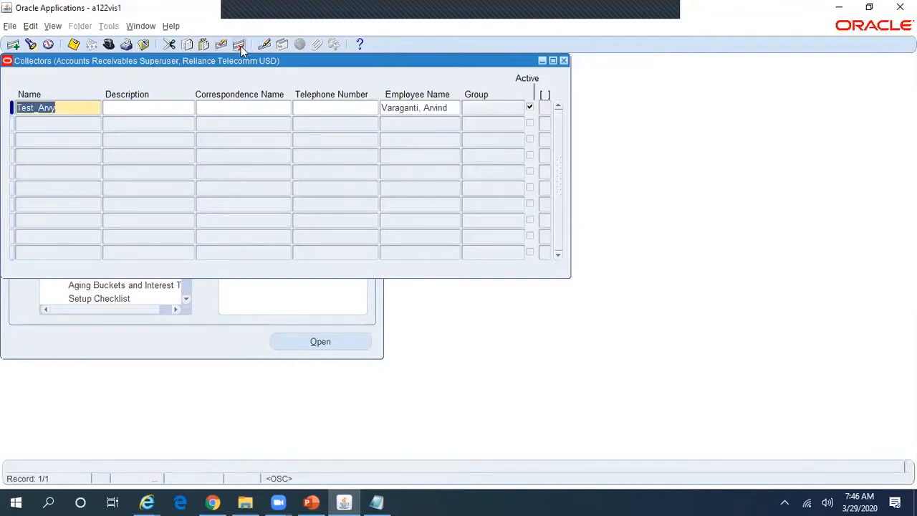
# Step: Link the found collector to a different employee from the list and save it
pyautogui.click(450, 108)
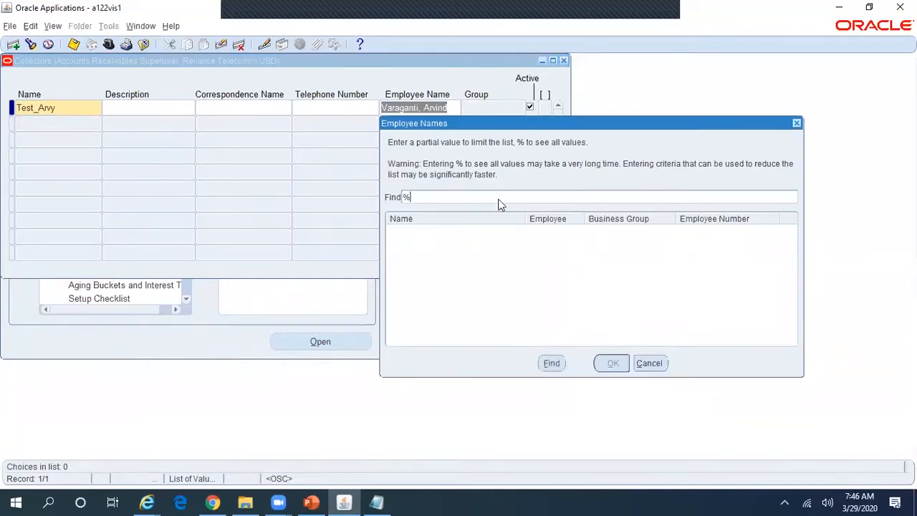
pyautogui.click(548, 364)
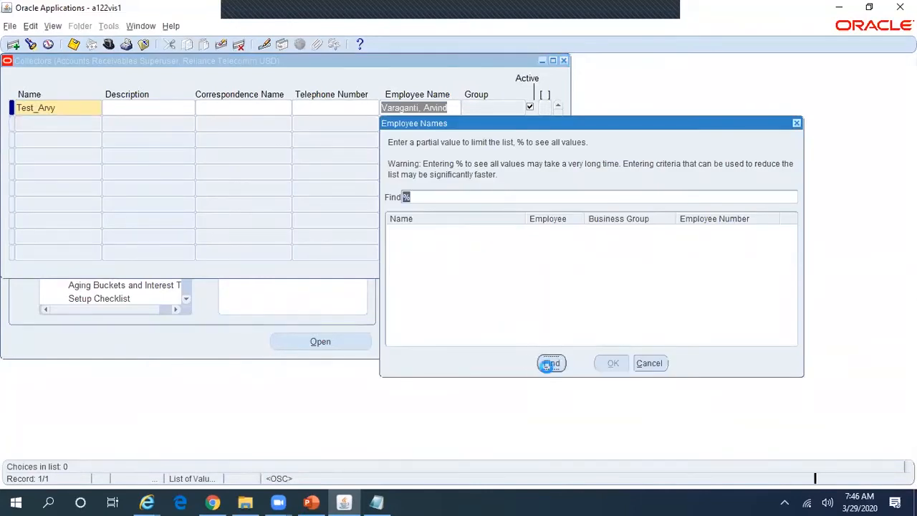
pyautogui.press('Down')
pyautogui.press('Down')
pyautogui.press('Down')
pyautogui.press('Down')
pyautogui.press('Down')
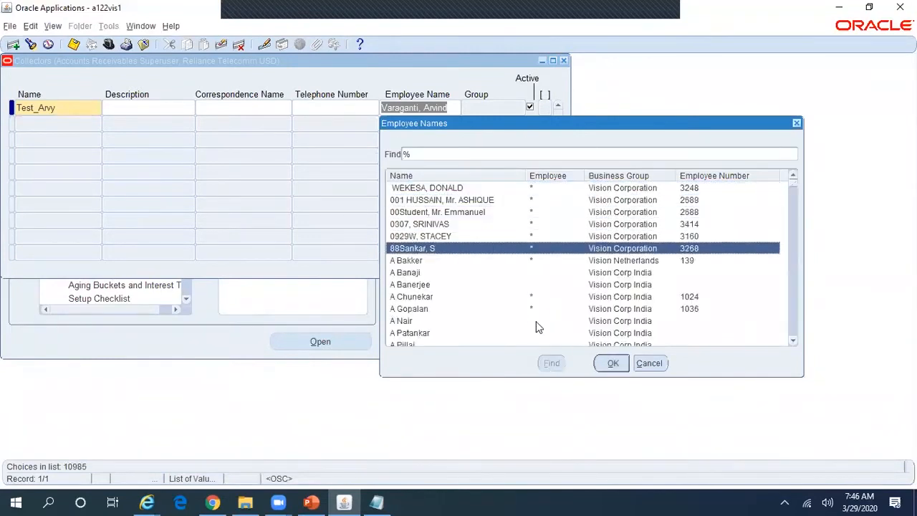
pyautogui.press('Return')
pyautogui.hotkey('ctrl', 's')
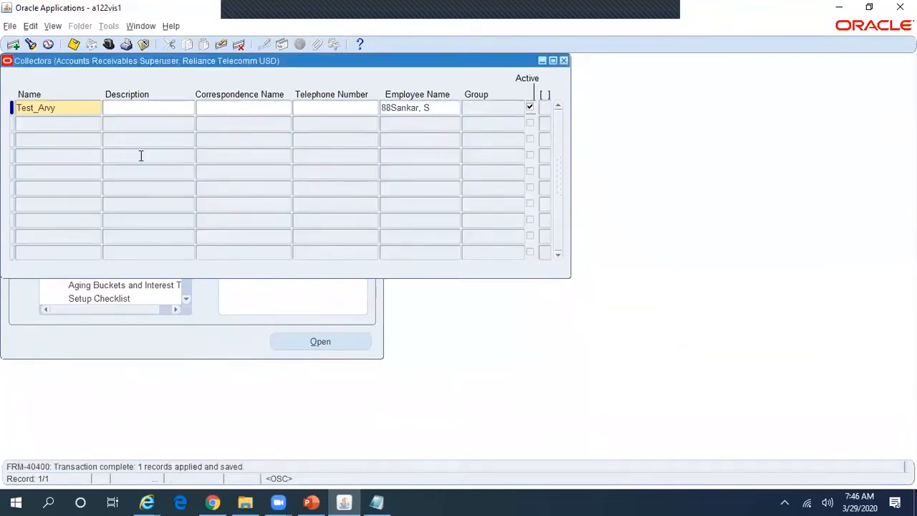
pyautogui.click(72, 125)
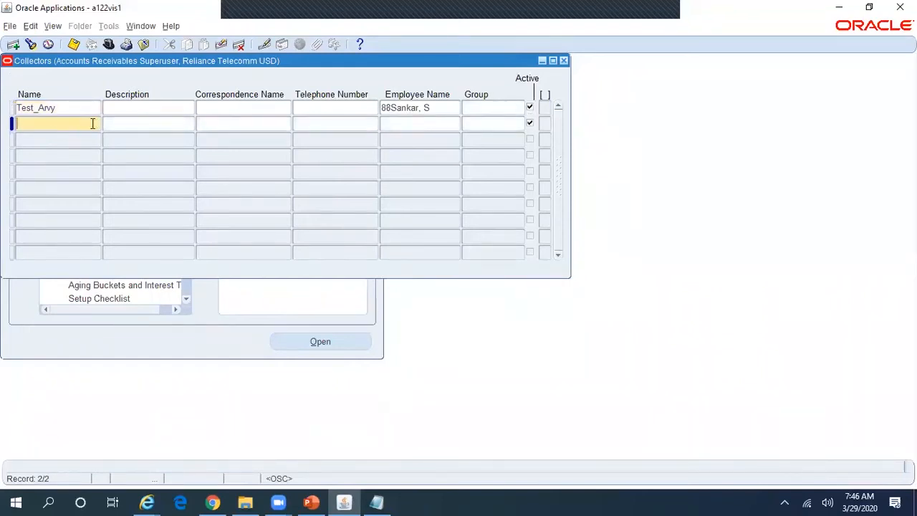
pyautogui.click(394, 120)
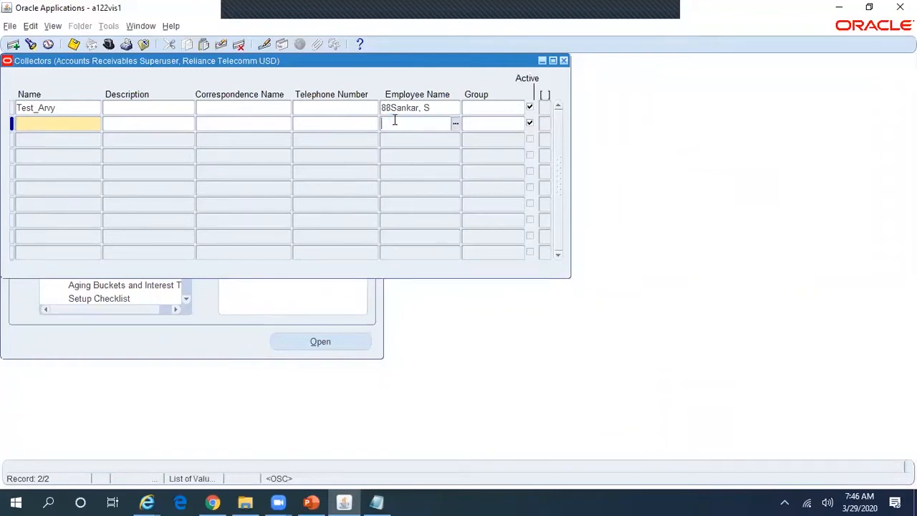
pyautogui.click(75, 124)
pyautogui.write('Arvind')
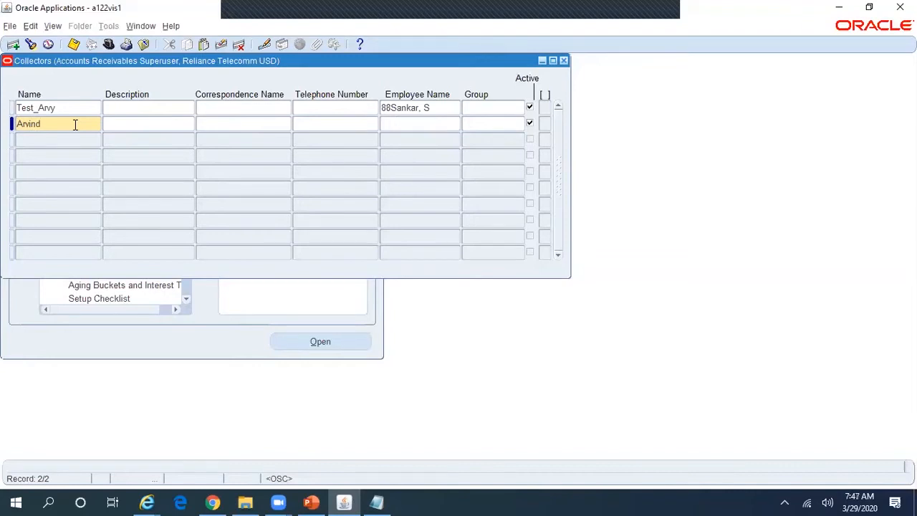
pyautogui.click(431, 124)
pyautogui.press('Tab')
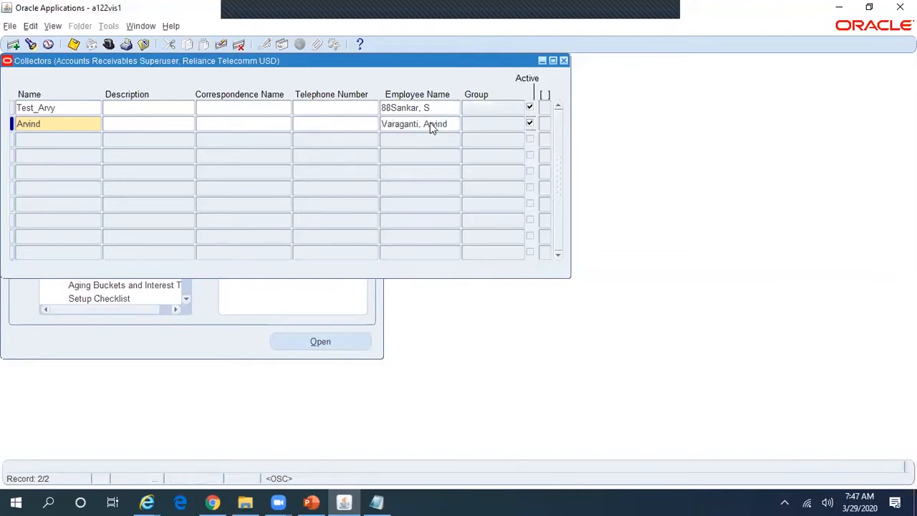
pyautogui.click(451, 122)
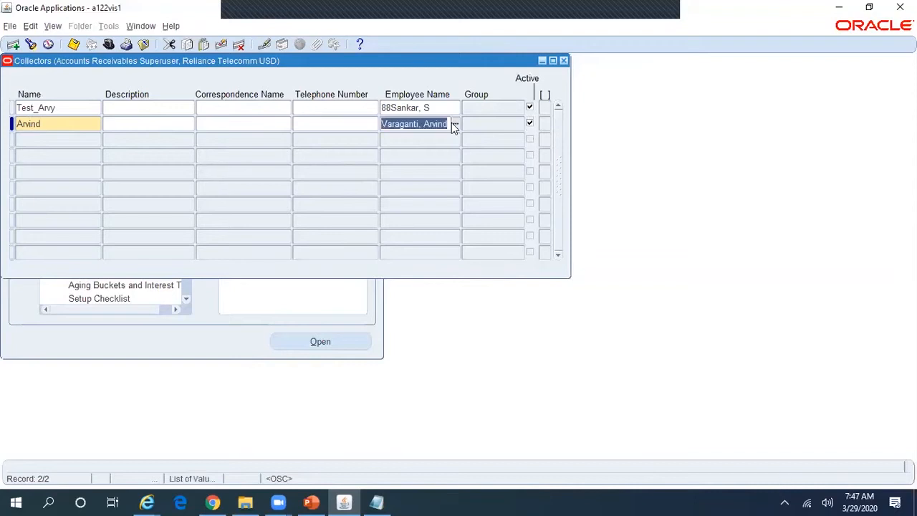
pyautogui.hotkey('ctrl', 's')
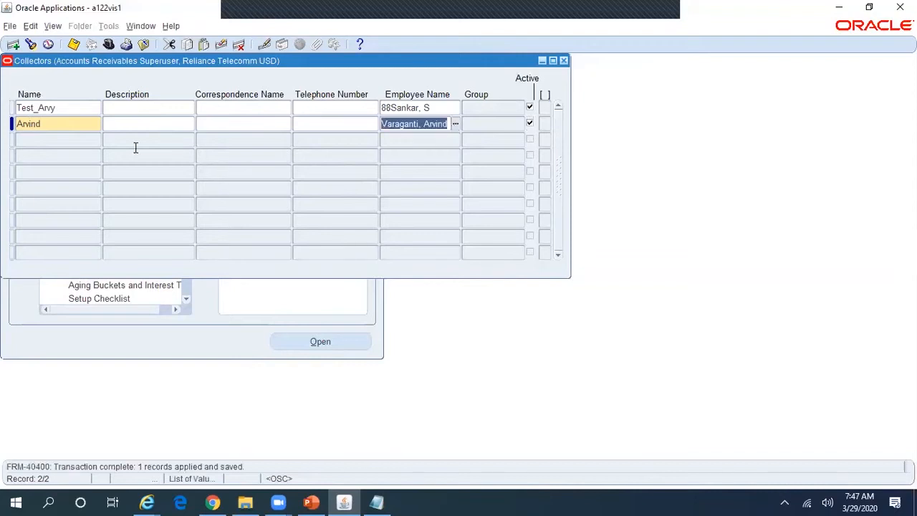
# Step: Recheck the new collector's linked employee and confirm nothing remains unsaved
pyautogui.click(79, 127)
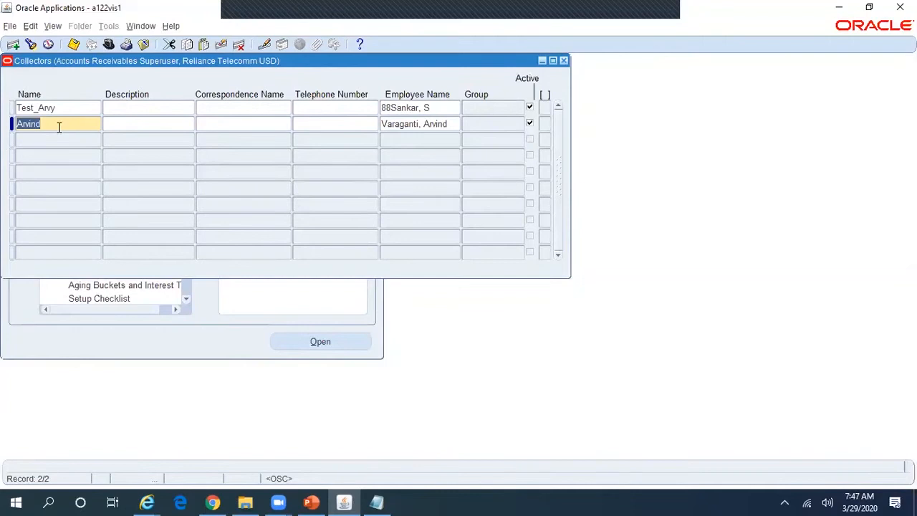
pyautogui.click(448, 124)
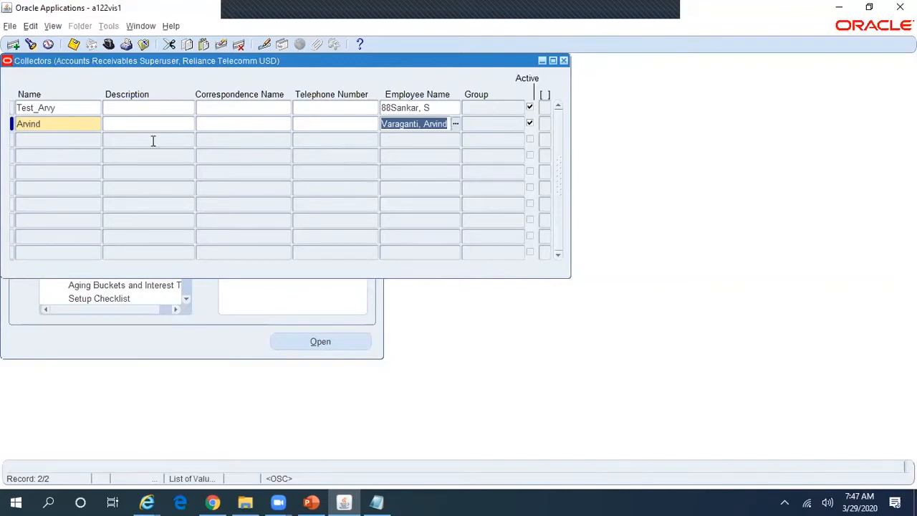
pyautogui.click(56, 124)
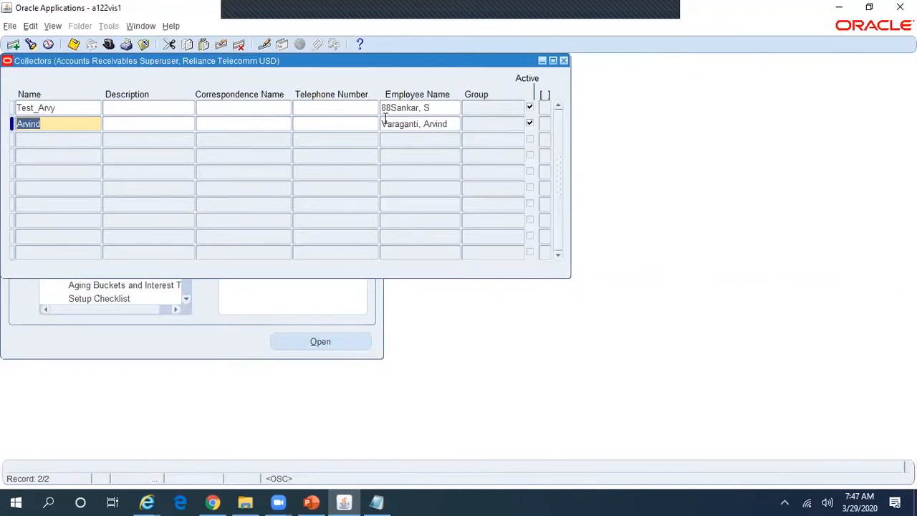
pyautogui.hotkey('ctrl', 's')
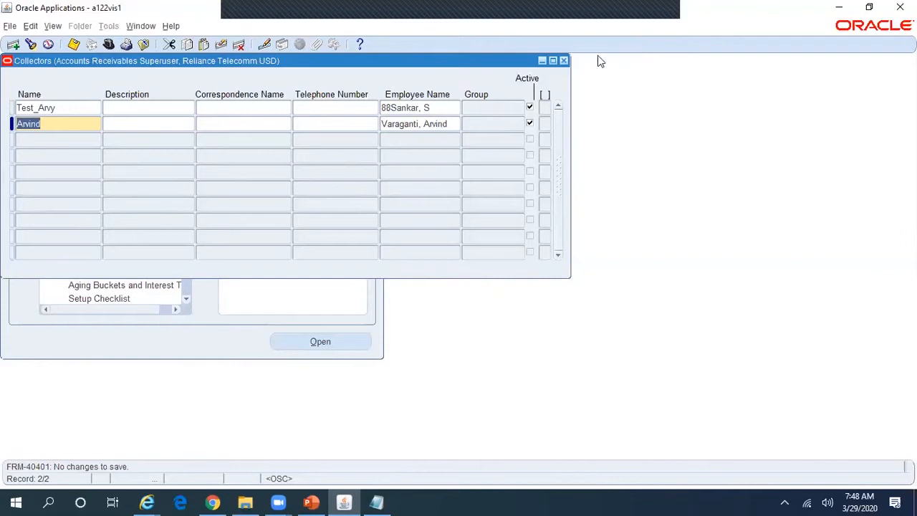
# Step: Close the Collectors form and copy the customer name ABC Holdings Pvt Ltd from Notepad
pyautogui.click(564, 61)
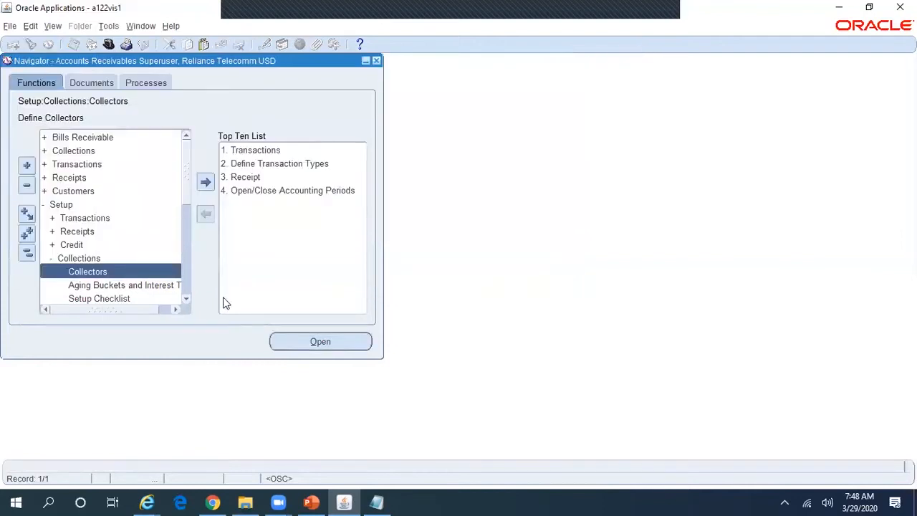
pyautogui.click(376, 503)
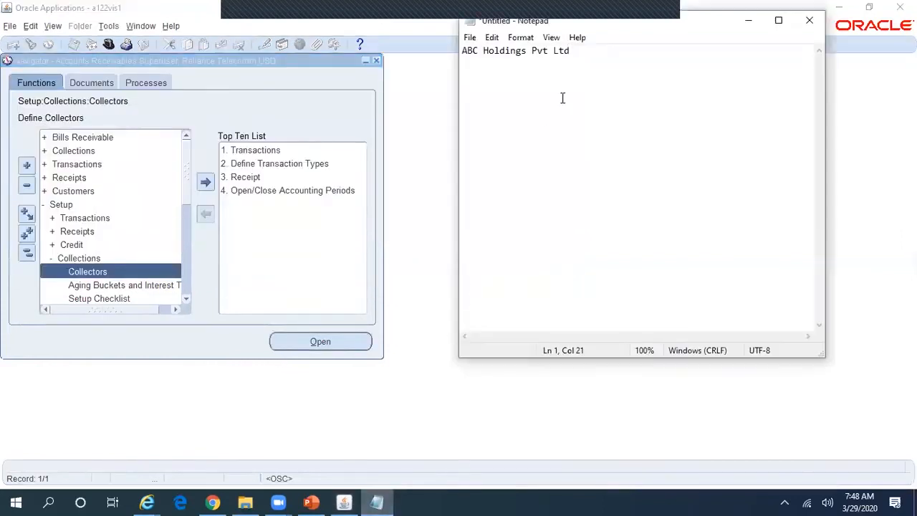
pyautogui.moveTo(585, 51); pyautogui.dragTo(438, 57)
pyautogui.hotkey('ctrl', 'c')
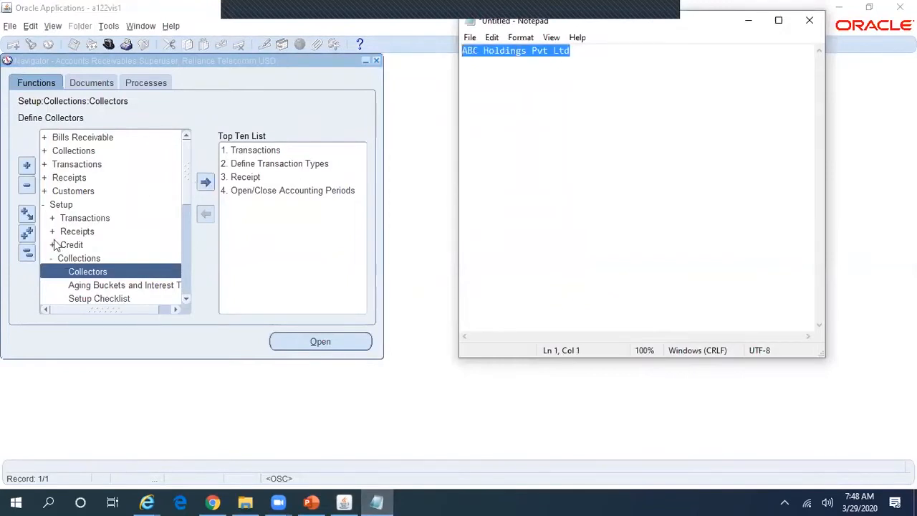
pyautogui.click(28, 253)
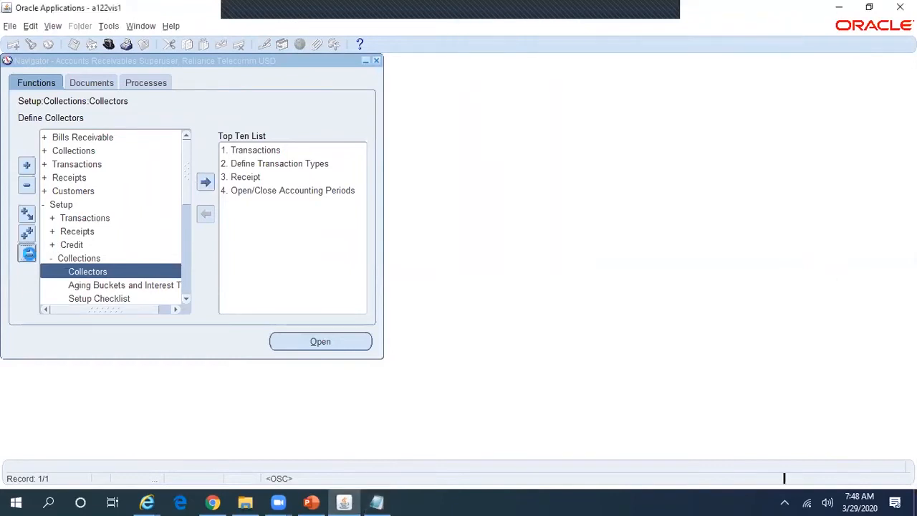
# Step: Launch Create/Maintain Customers from the Customers menu and bring up its web search page
pyautogui.click(95, 190)
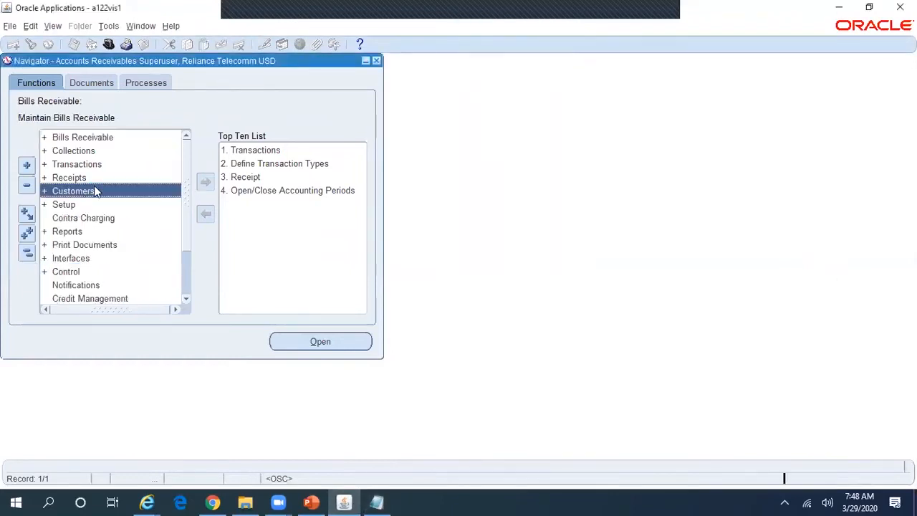
pyautogui.doubleClick(95, 190)
pyautogui.doubleClick(122, 204)
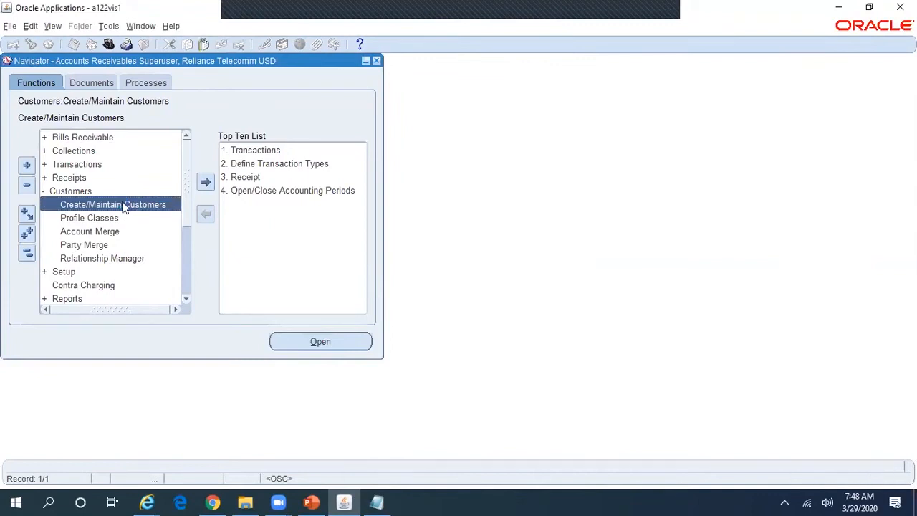
pyautogui.click(146, 503)
pyautogui.click(337, 446)
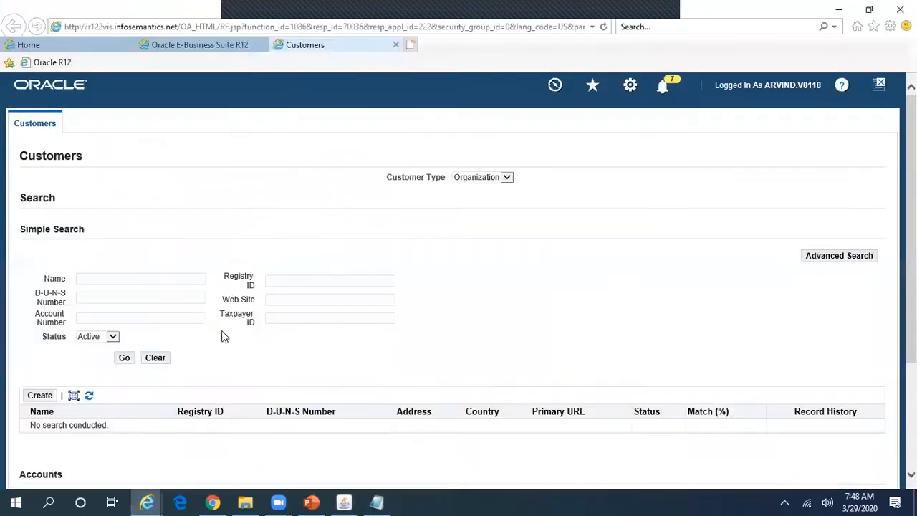
# Step: Search for customer ABC Holdings Pvt Ltd and open its account details
pyautogui.click(135, 278)
pyautogui.hotkey('ctrl', 'v')
pyautogui.click(126, 359)
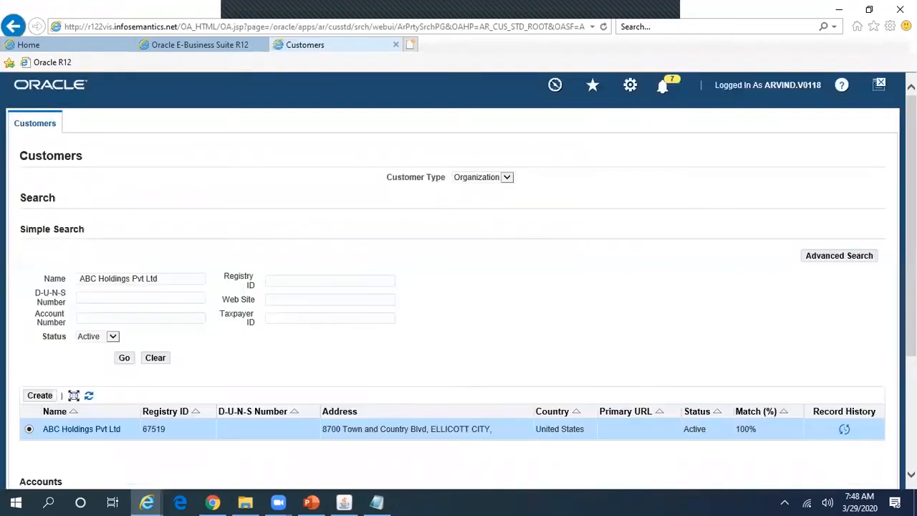
pyautogui.scroll(-3, 458, 279)
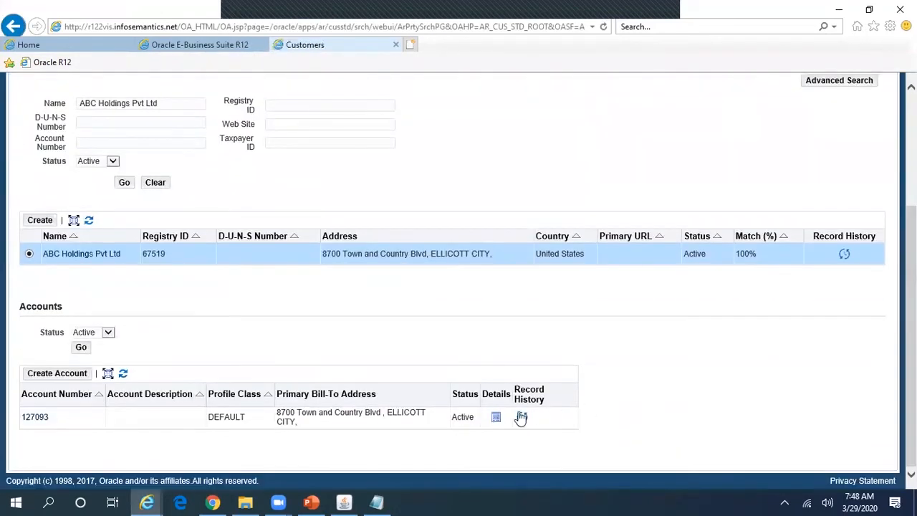
pyautogui.click(497, 419)
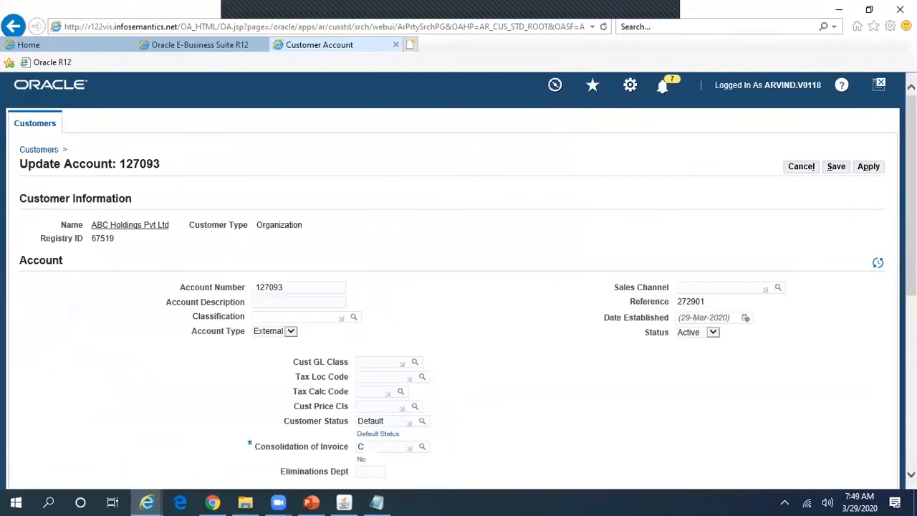
# Step: Change the account profile collector to 'Arvind' and apply the changes
pyautogui.scroll(-5, 459, 279)
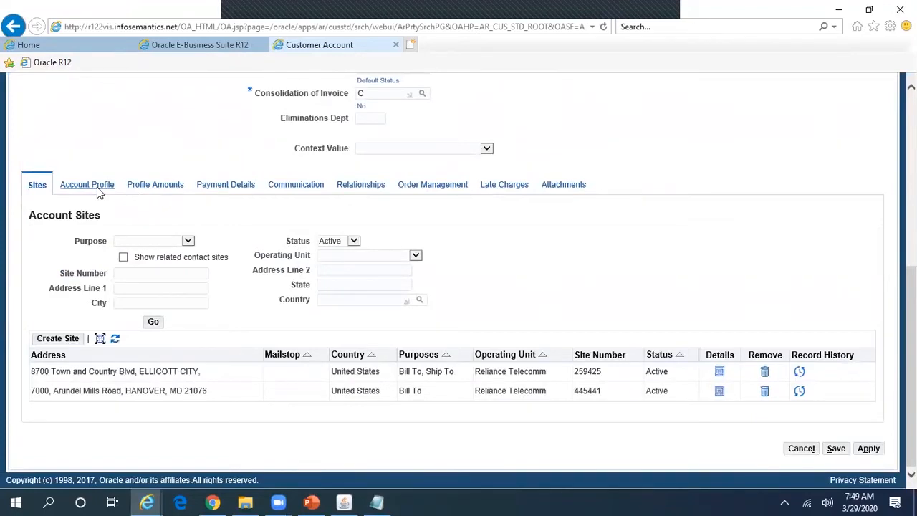
pyautogui.click(87, 185)
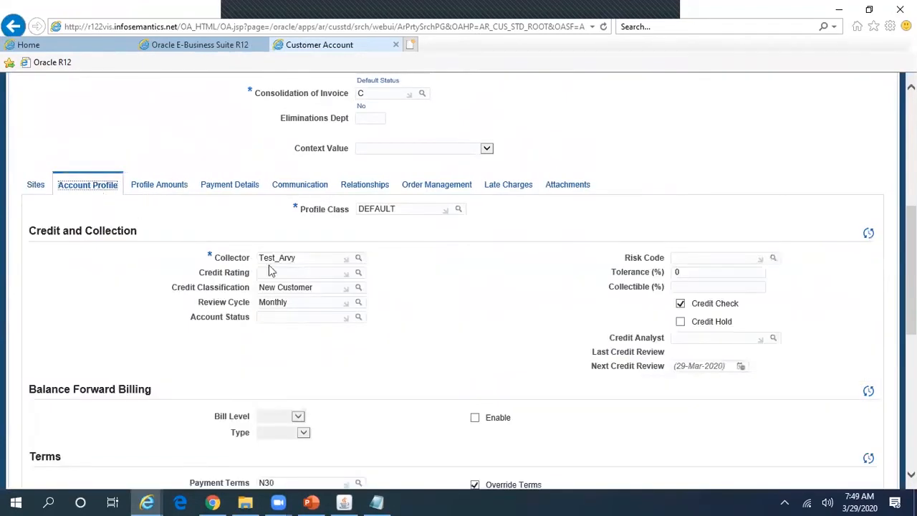
pyautogui.moveTo(303, 258); pyautogui.dragTo(250, 259)
pyautogui.press('BackSpace')
pyautogui.write('Arvind')
pyautogui.press('Tab')
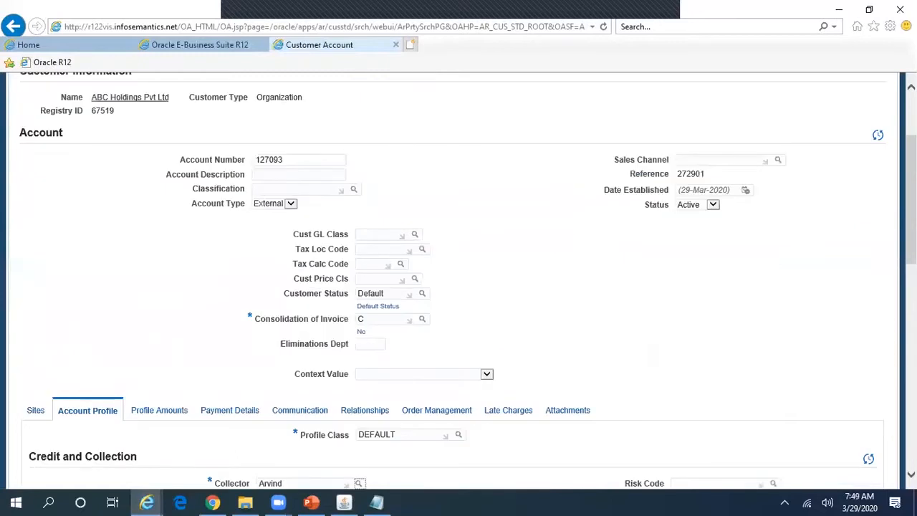
pyautogui.moveTo(911, 199); pyautogui.dragTo(911, 403)
pyautogui.click(868, 449)
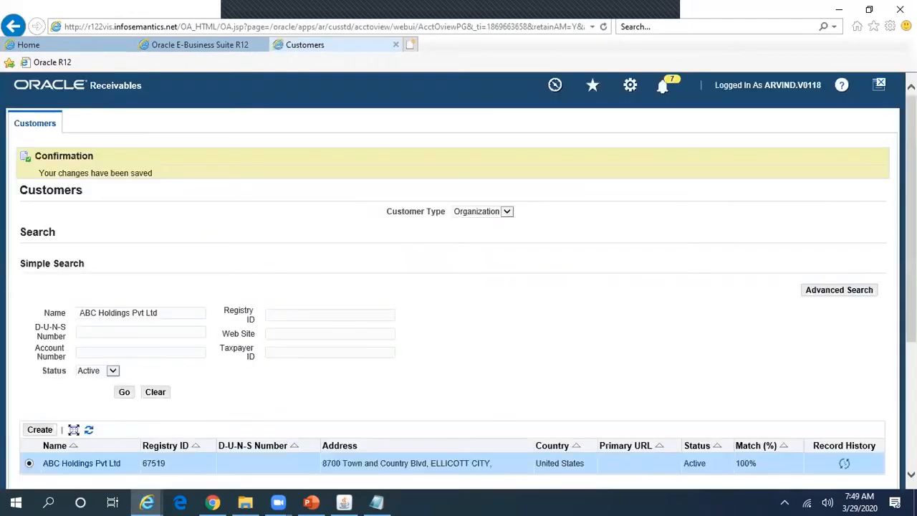
# Step: Reopen the ABC Holdings Pvt Ltd account details and check the collector on its Account Profile
pyautogui.scroll(-3, 459, 287)
pyautogui.scroll(3, 459, 287)
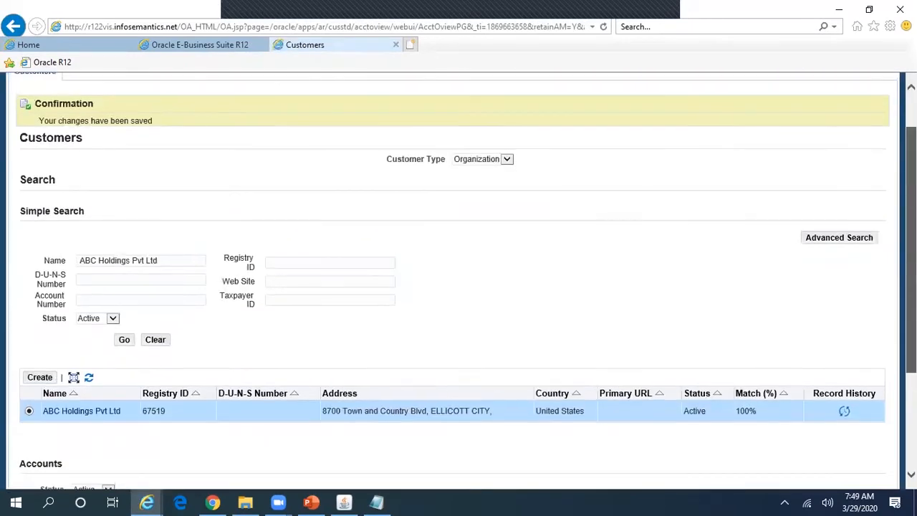
pyautogui.scroll(-1, 458, 287)
pyautogui.scroll(1, 459, 286)
pyautogui.scroll(-2, 542, 439)
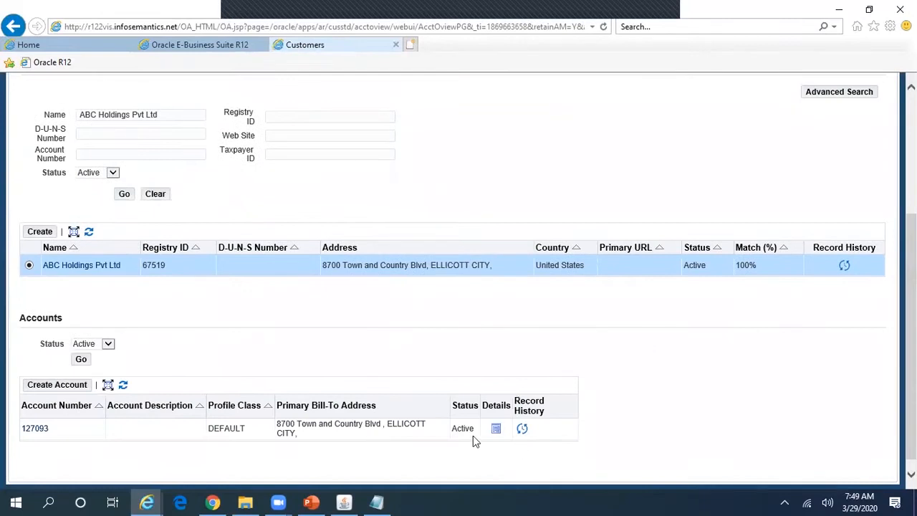
pyautogui.click(494, 428)
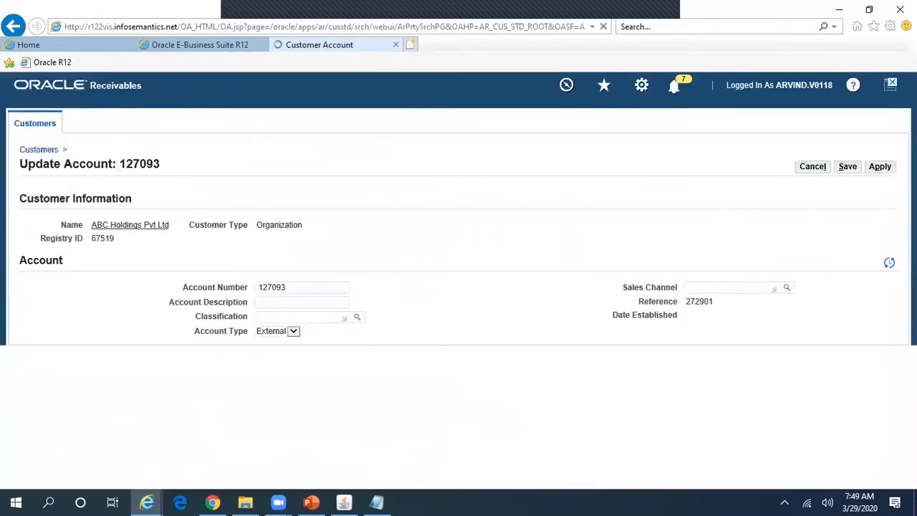
pyautogui.scroll(-5, 340, 263)
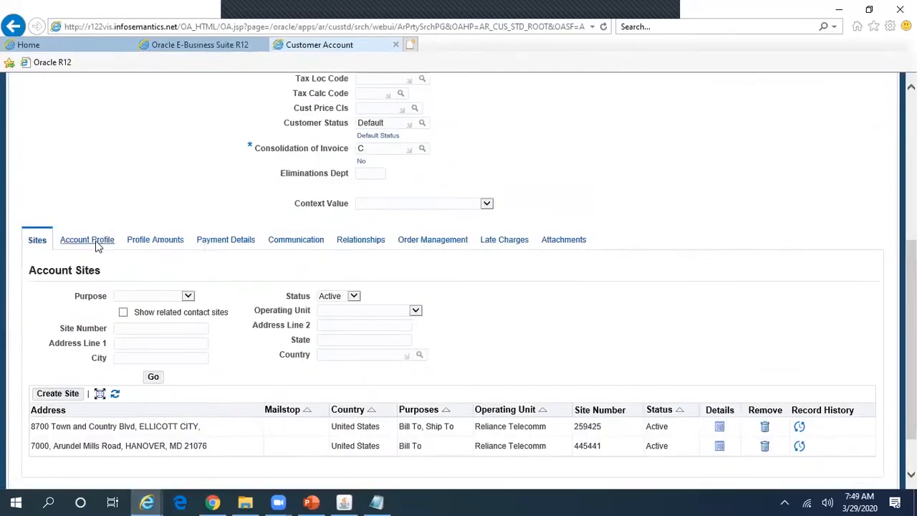
pyautogui.click(98, 247)
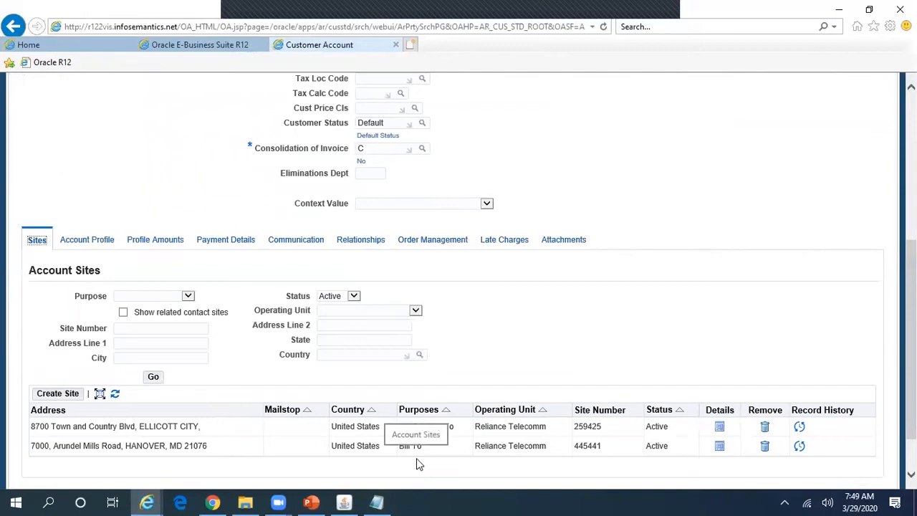
# Step: Bring up Notepad, then PowerPoint's slide 2 listing the seven collections setup steps
pyautogui.click(376, 502)
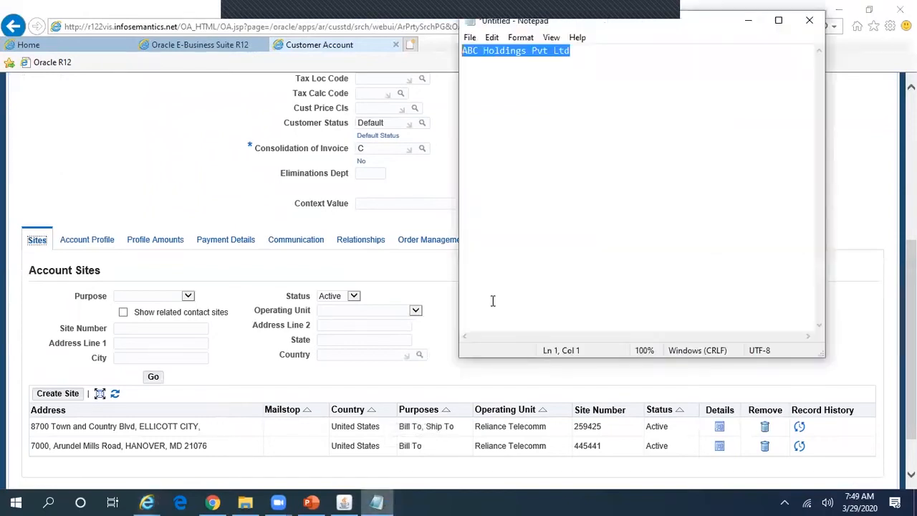
pyautogui.click(310, 502)
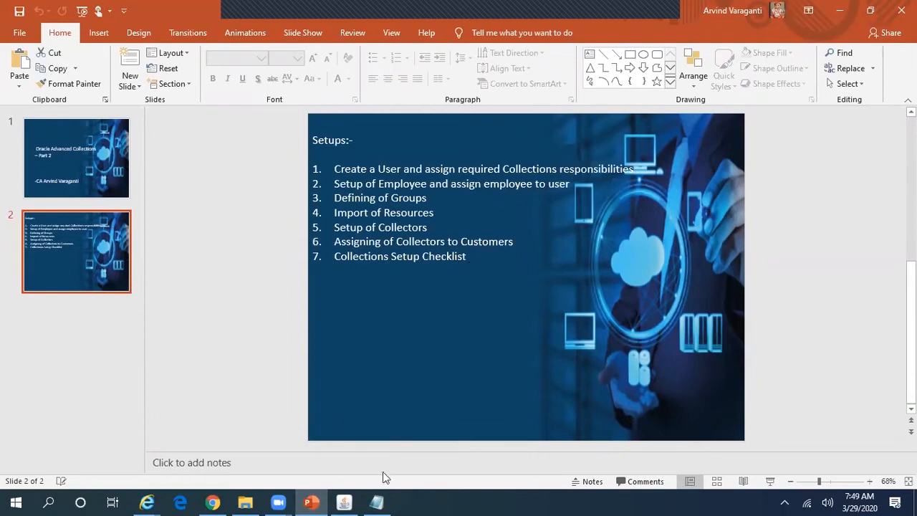
# Step: Switch responsibility to Collections Administrator, Reliance Telecomm by filtering on 'collections'
pyautogui.moveTo(352, 501)
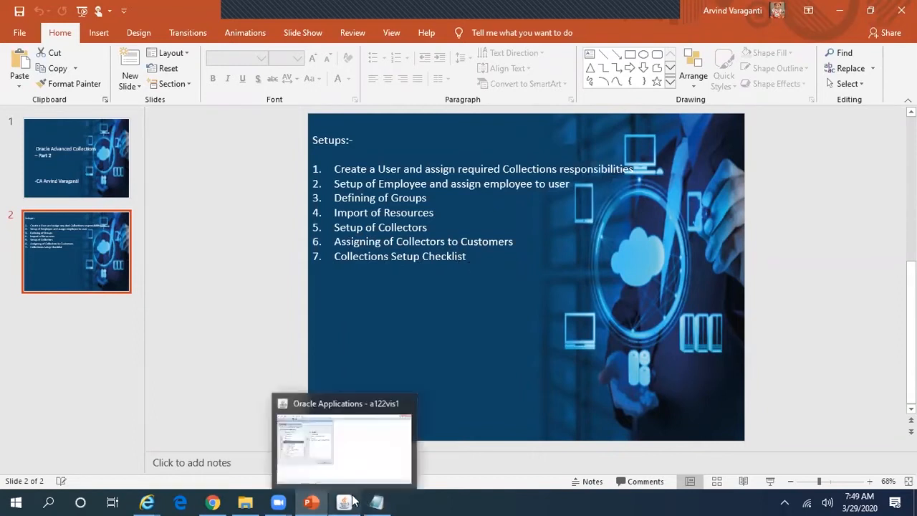
pyautogui.click(352, 500)
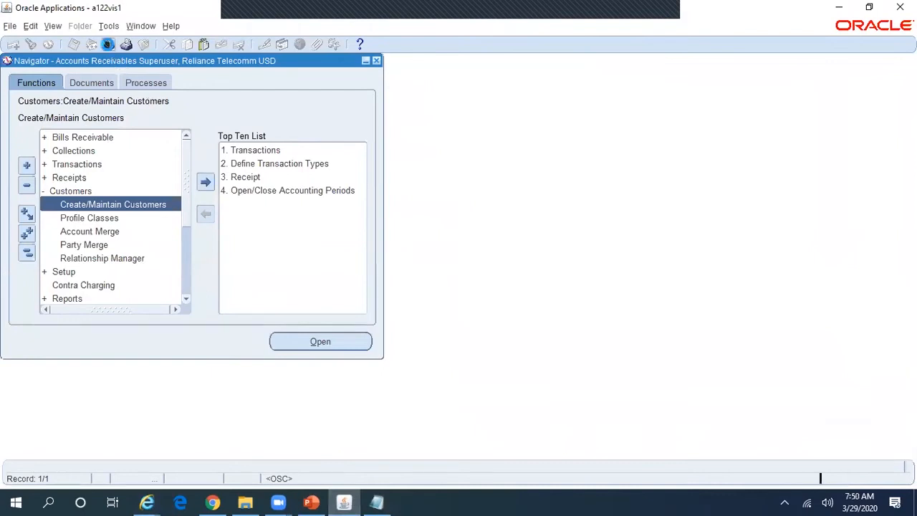
pyautogui.click(107, 45)
pyautogui.write('collections %')
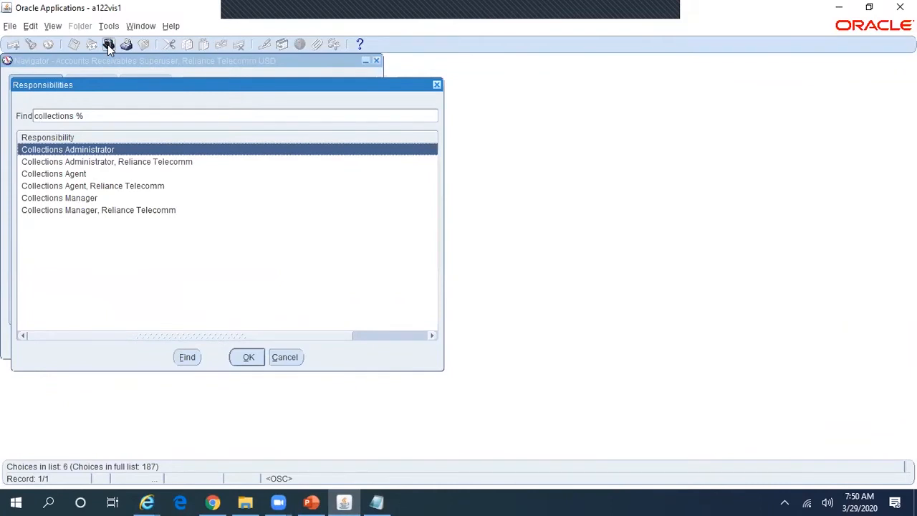
pyautogui.press('Down')
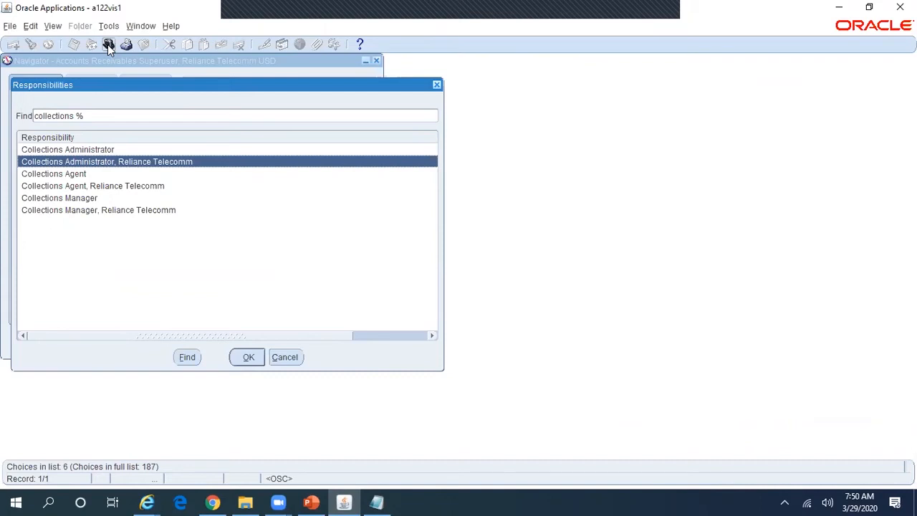
pyautogui.press('Return')
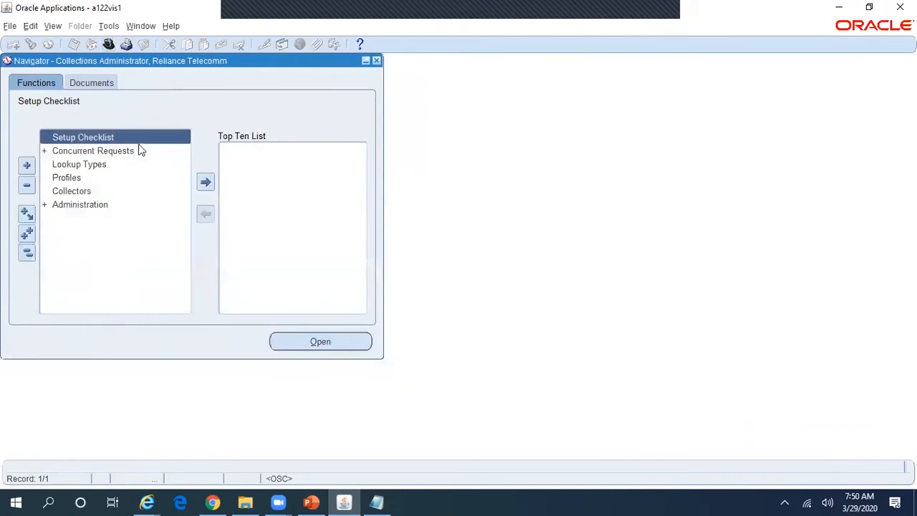
# Step: Launch Setup Checklist from the Navigator to bring up the Collections Checklist page
pyautogui.doubleClick(150, 136)
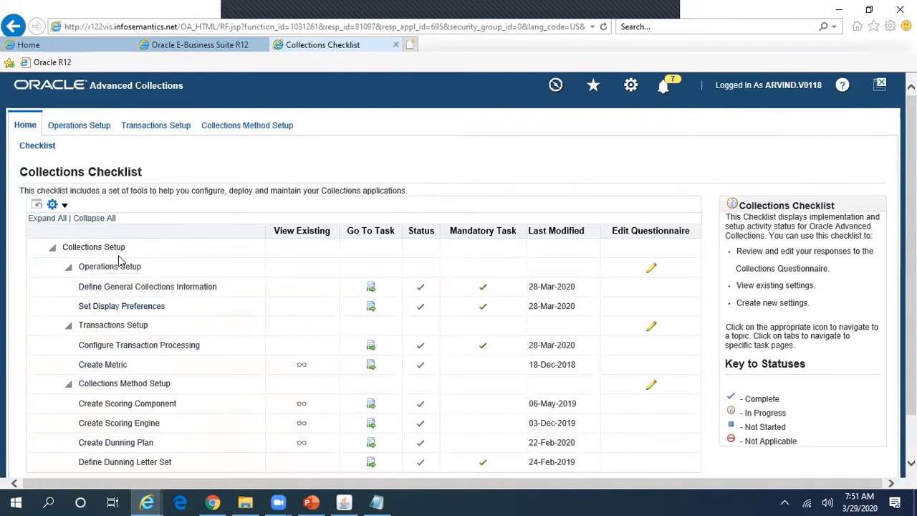
# Step: Glance at General Collections Information, then open the Operations Setup questionnaire for editing
pyautogui.click(93, 134)
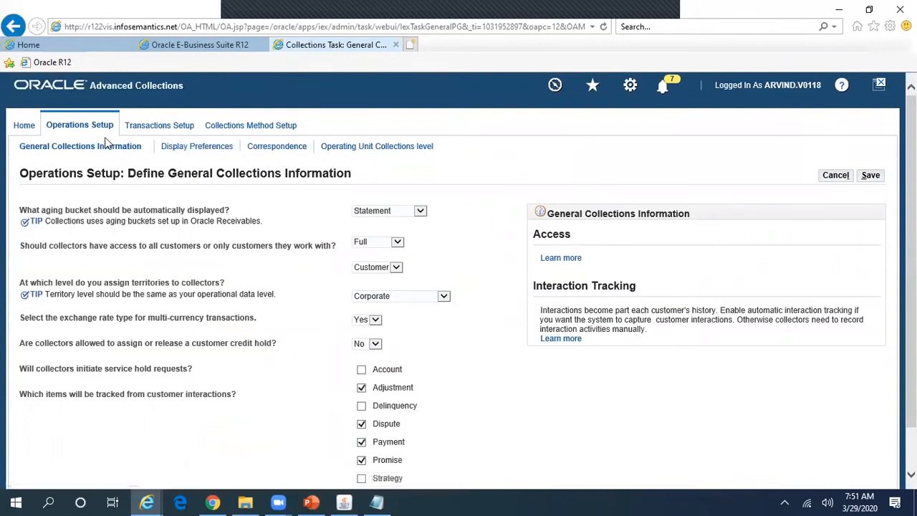
pyautogui.click(20, 128)
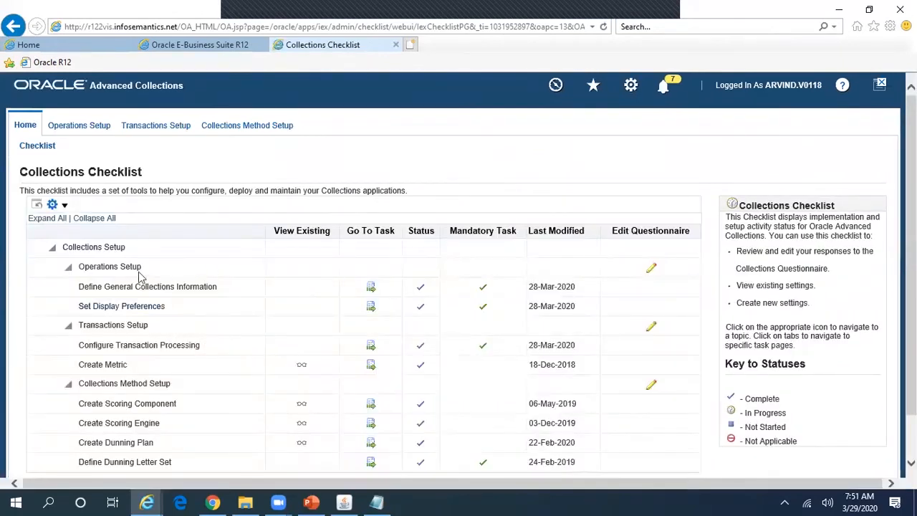
pyautogui.click(652, 270)
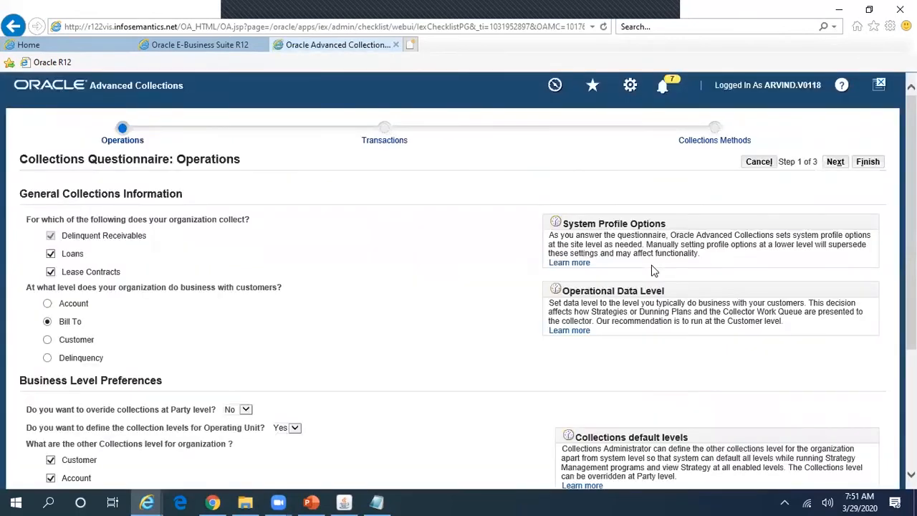
# Step: Choose Account as the customer business level and answer No for Operating Unit collection levels
pyautogui.scroll(-1, 446, 179)
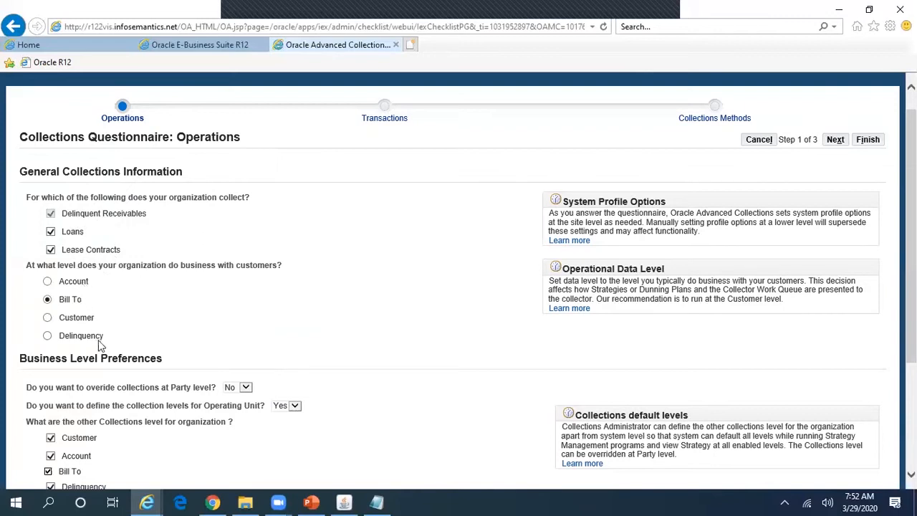
pyautogui.click(48, 282)
pyautogui.scroll(-2, 459, 281)
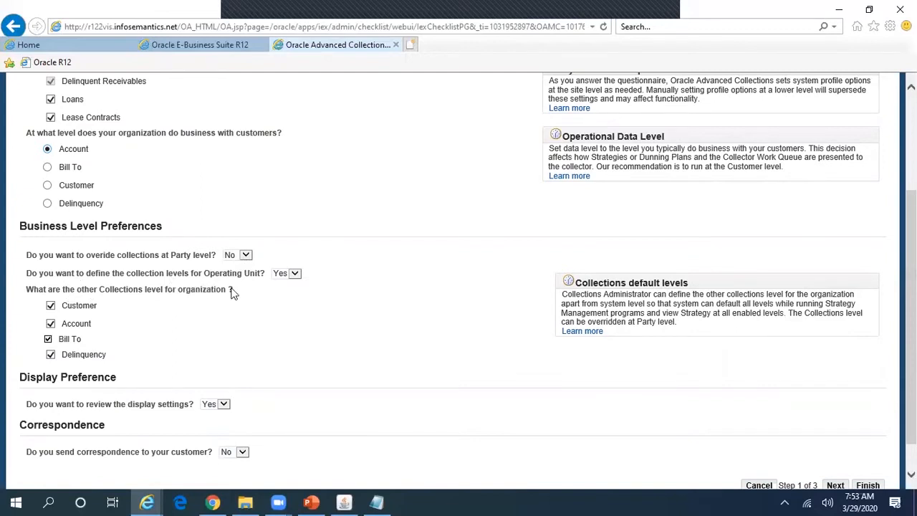
pyautogui.click(294, 274)
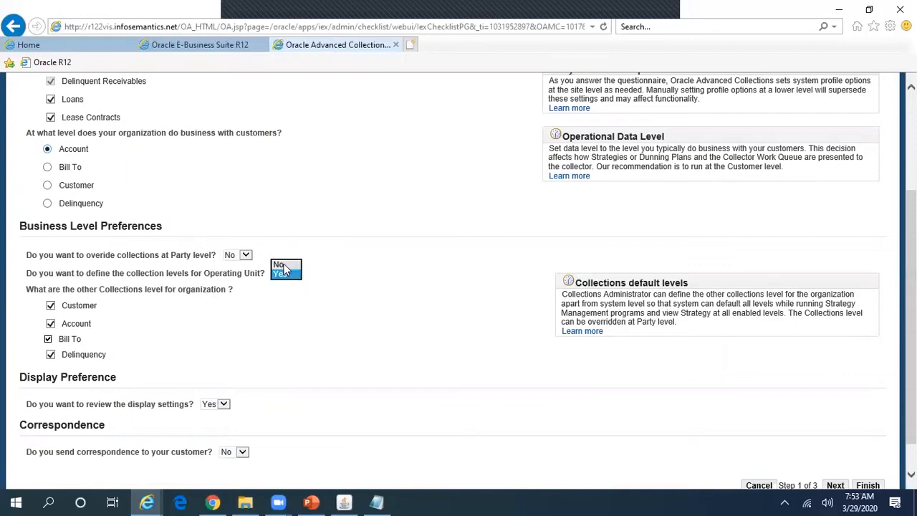
pyautogui.click(283, 263)
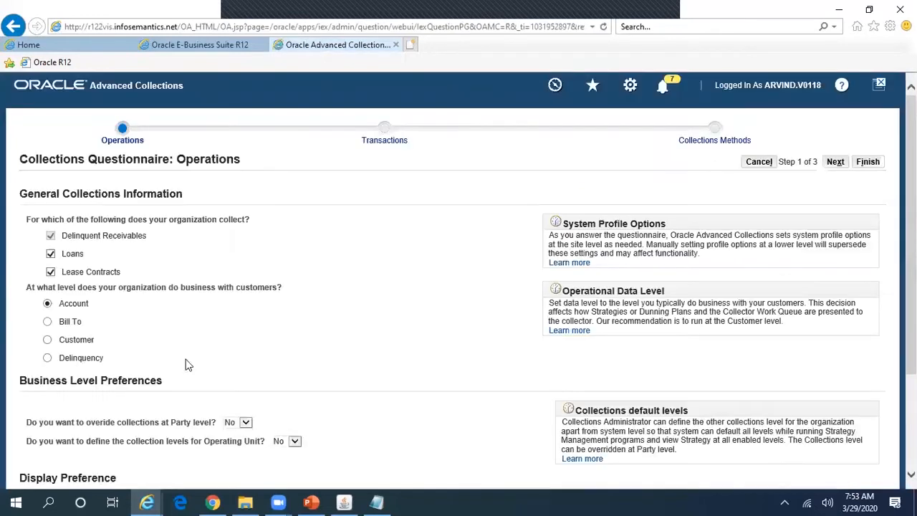
# Step: Answer Yes to sending correspondence to customers and move on to the Transactions step
pyautogui.scroll(-4, 303, 282)
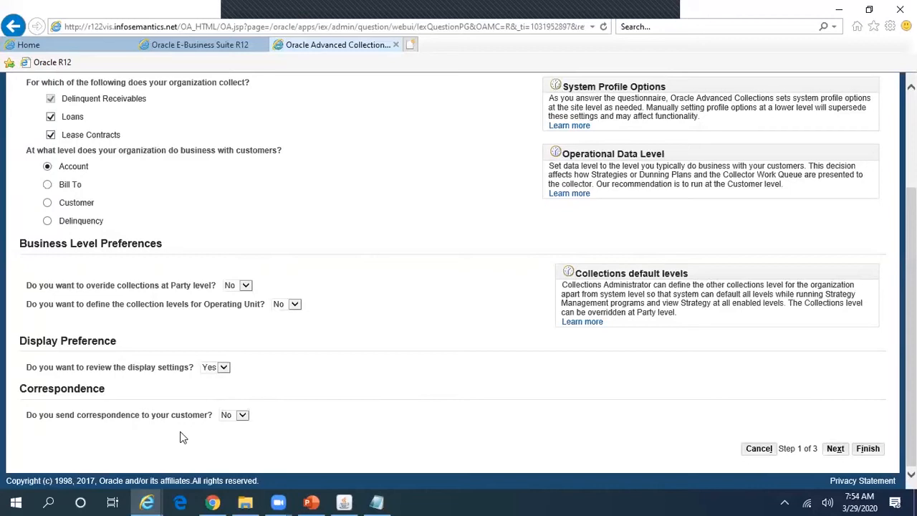
pyautogui.click(244, 415)
pyautogui.click(233, 427)
pyautogui.click(364, 439)
pyautogui.click(838, 450)
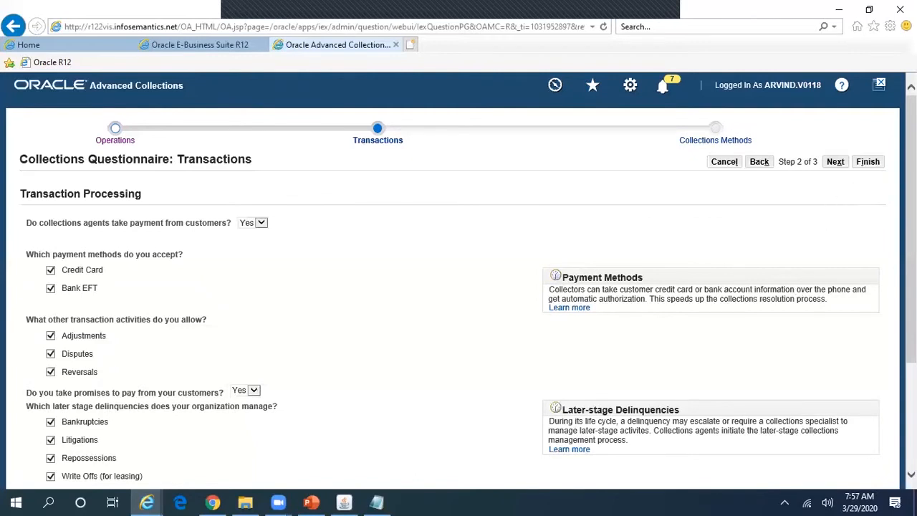
# Step: Keep the Transactions answers as shown and advance to the Collections Methods step
pyautogui.scroll(-3, 459, 280)
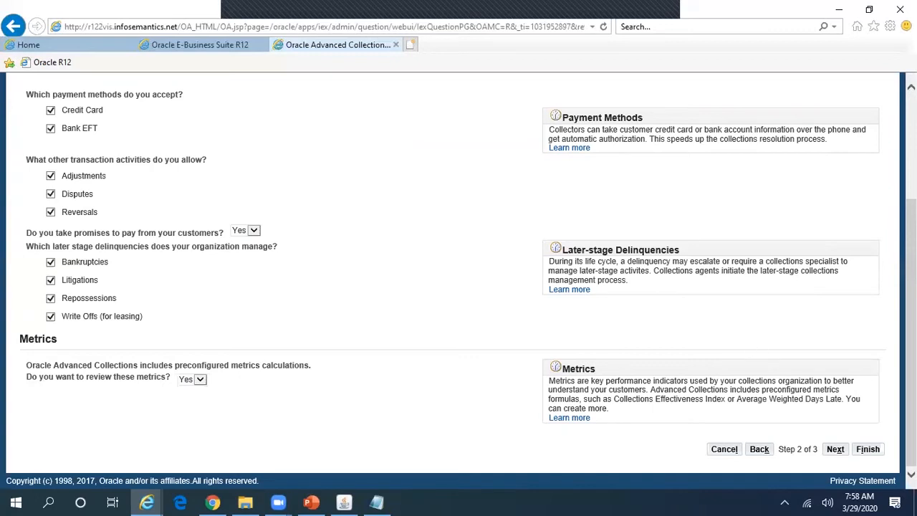
pyautogui.click(835, 449)
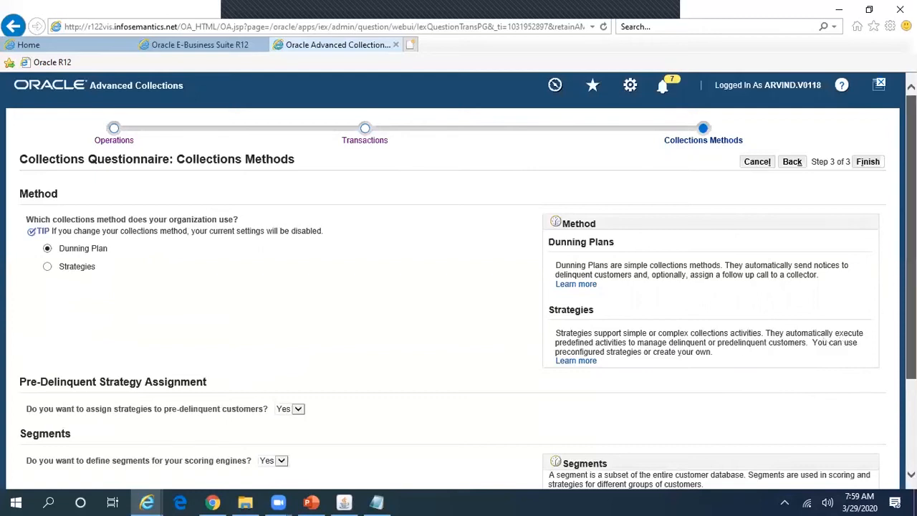
# Step: Scroll through the Collections Methods step to review Dunning Plan and its Yes answers
pyautogui.scroll(-3, 458, 279)
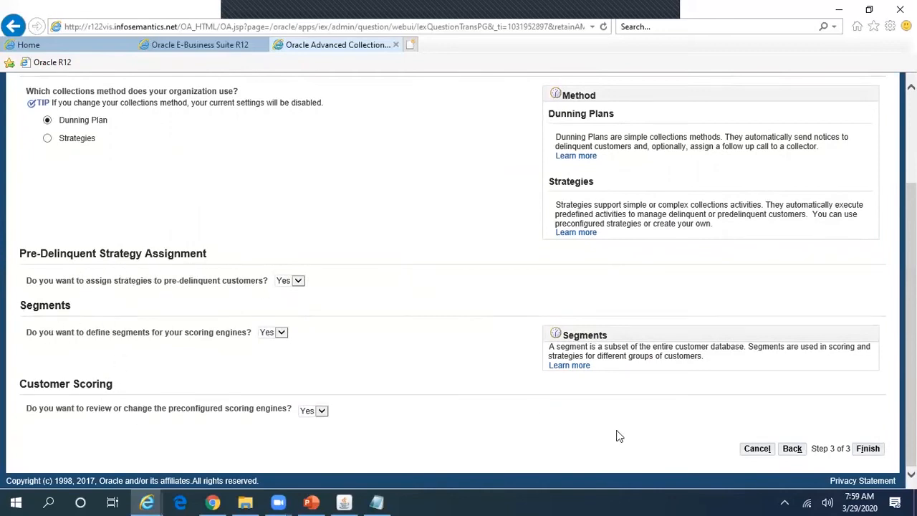
# Step: Finish the questionnaire, then reopen the Transactions answers and finish them again
pyautogui.click(868, 449)
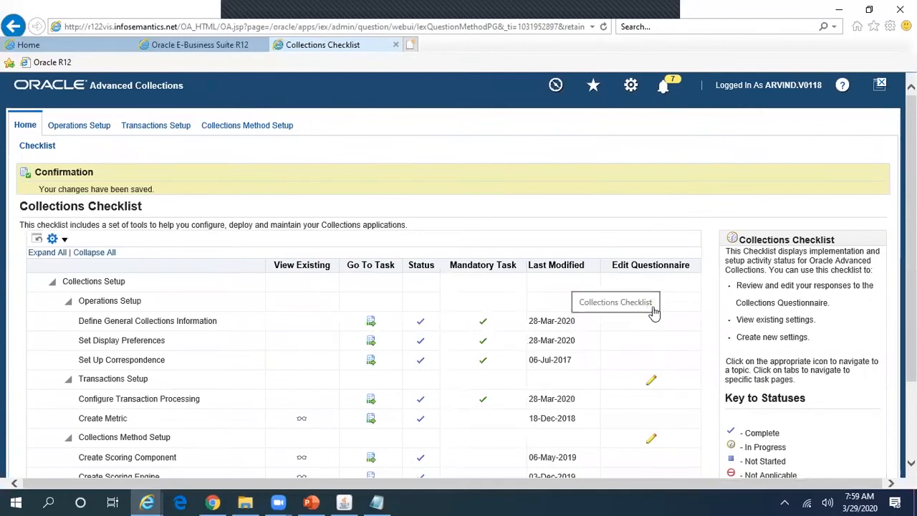
pyautogui.scroll(-3, 716, 308)
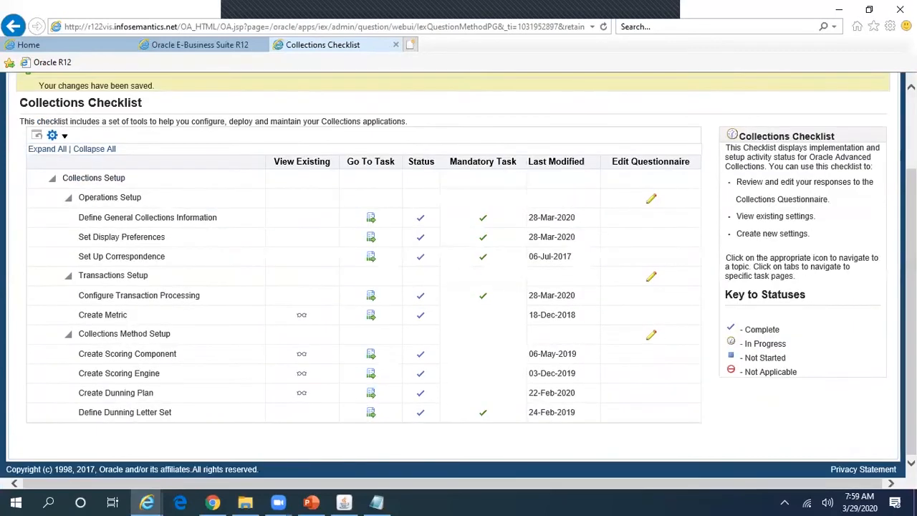
pyautogui.click(651, 279)
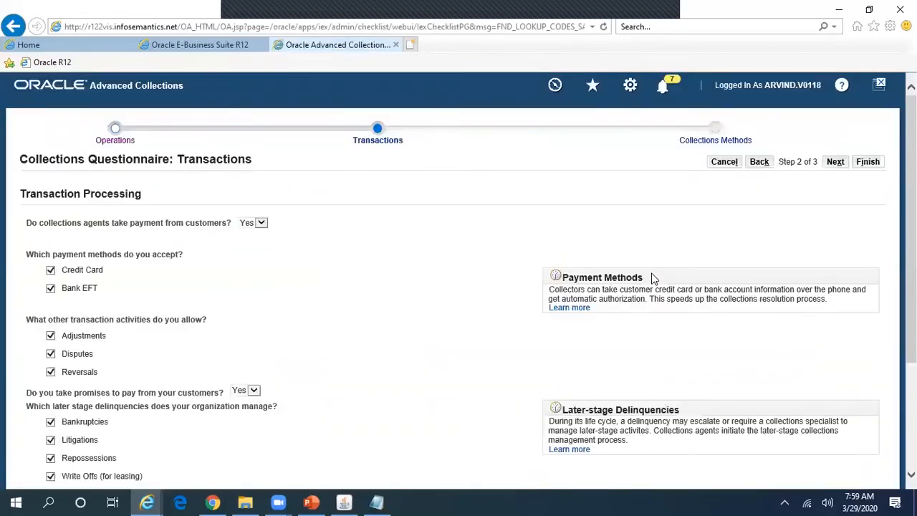
pyautogui.moveTo(911, 251); pyautogui.dragTo(911, 355)
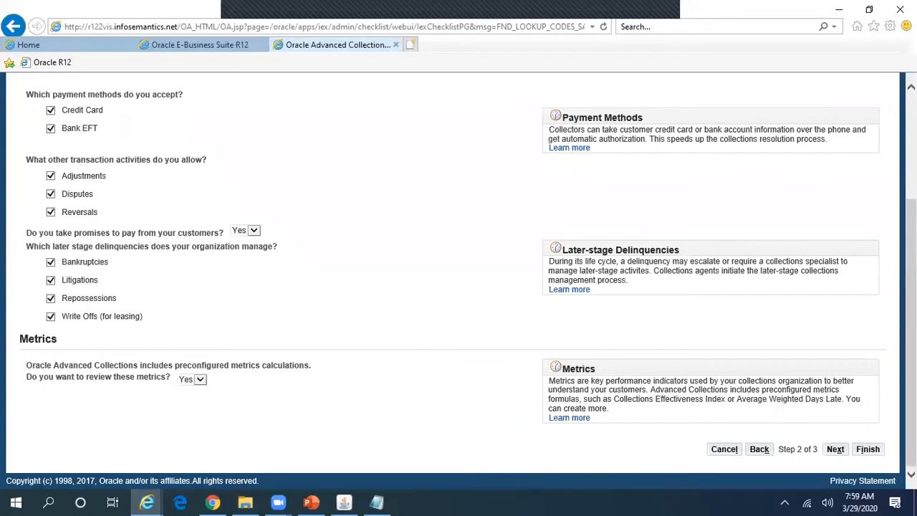
pyautogui.click(869, 451)
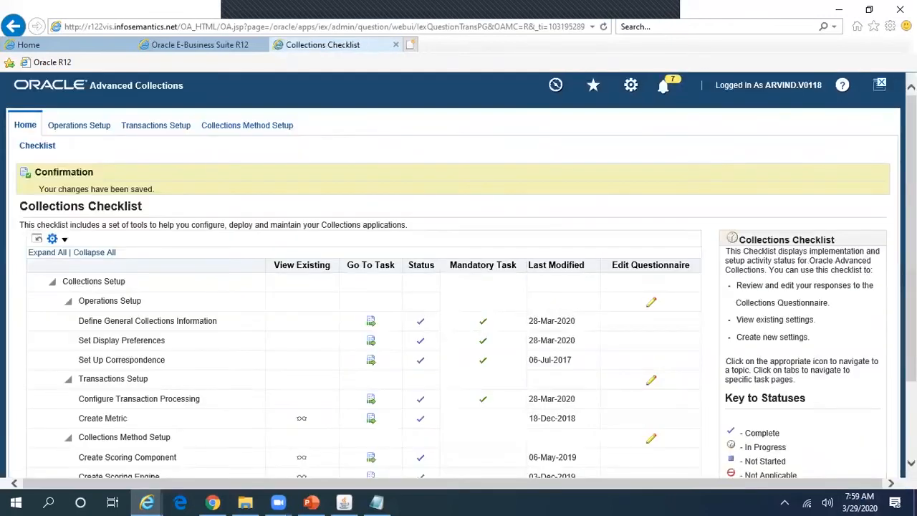
# Step: Reopen the Collections Methods answers and finish them, confirming the checklist shows changes saved
pyautogui.moveTo(911, 273); pyautogui.dragTo(911, 351)
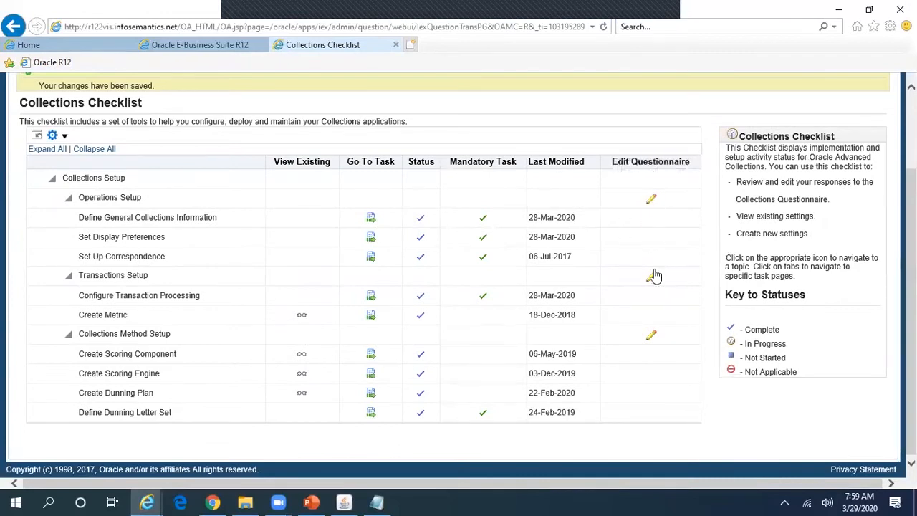
pyautogui.click(653, 338)
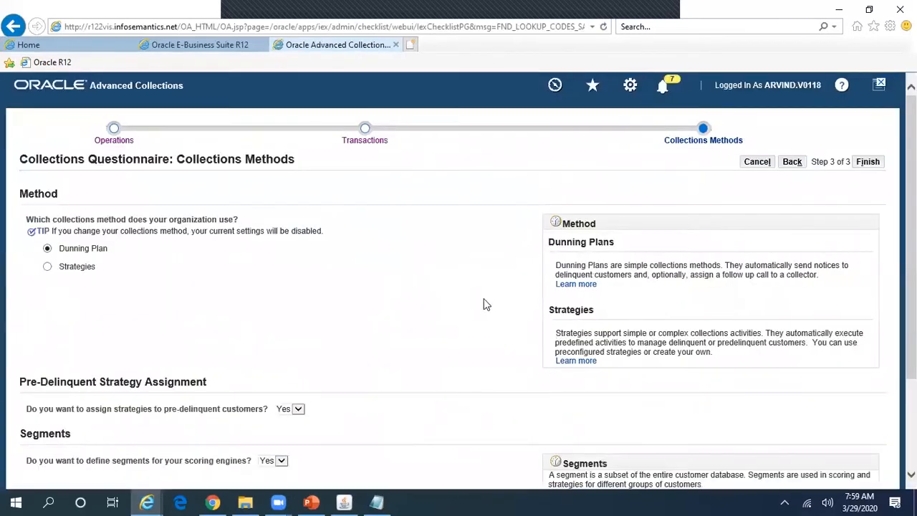
pyautogui.click(875, 165)
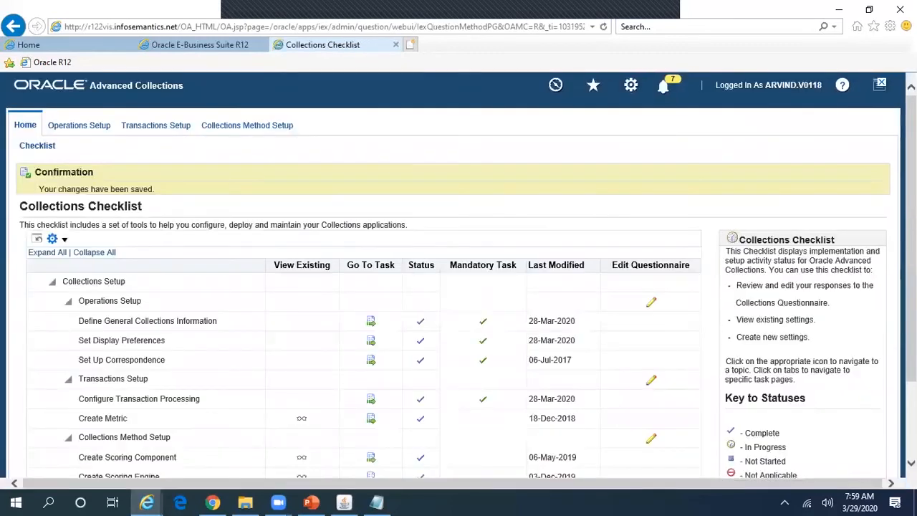
pyautogui.scroll(-3, 454, 236)
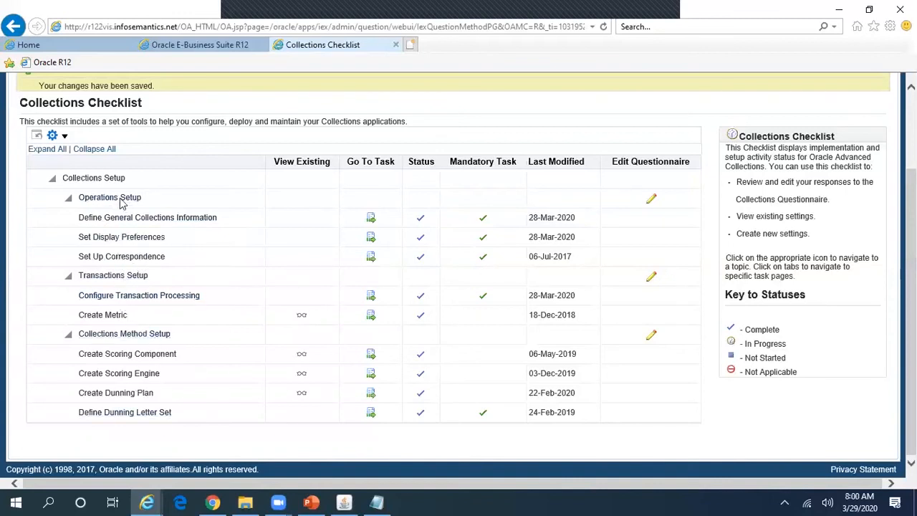
# Step: Open Define General Collections Information, cancel back to the checklist, then reopen the task
pyautogui.click(372, 218)
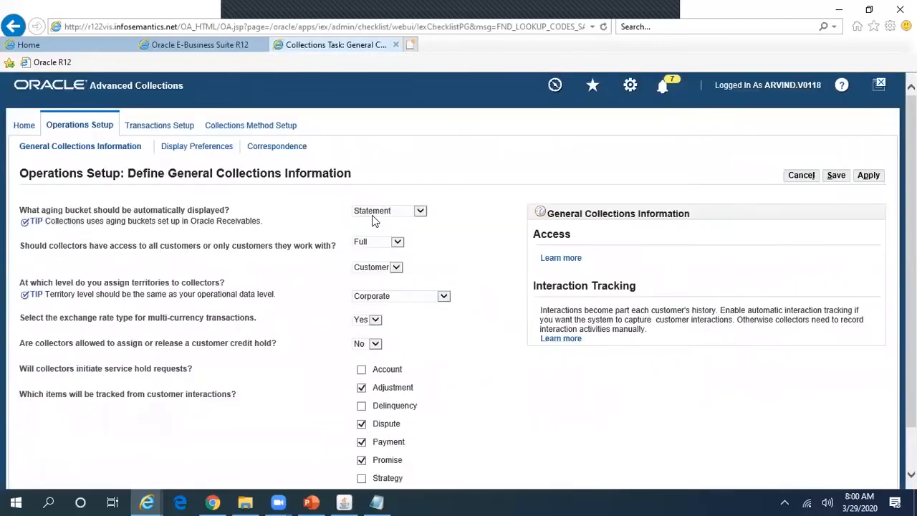
pyautogui.click(795, 178)
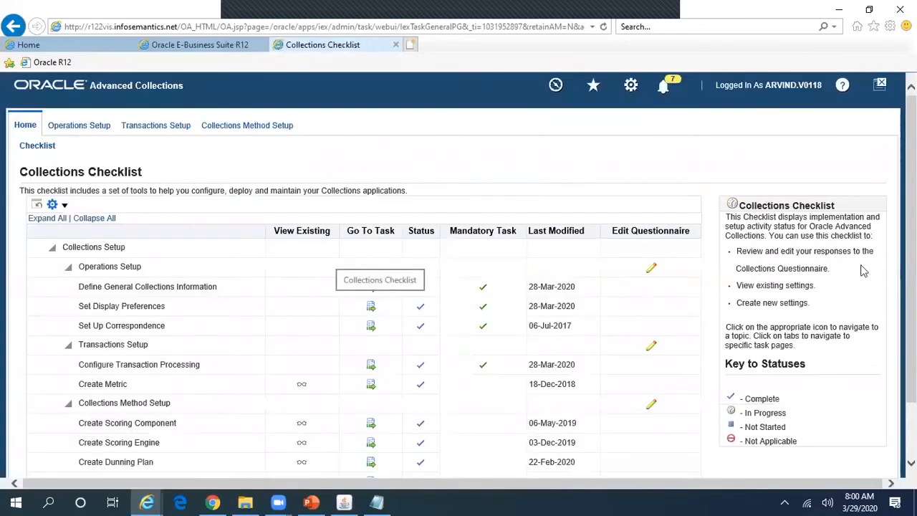
pyautogui.scroll(-2, 890, 321)
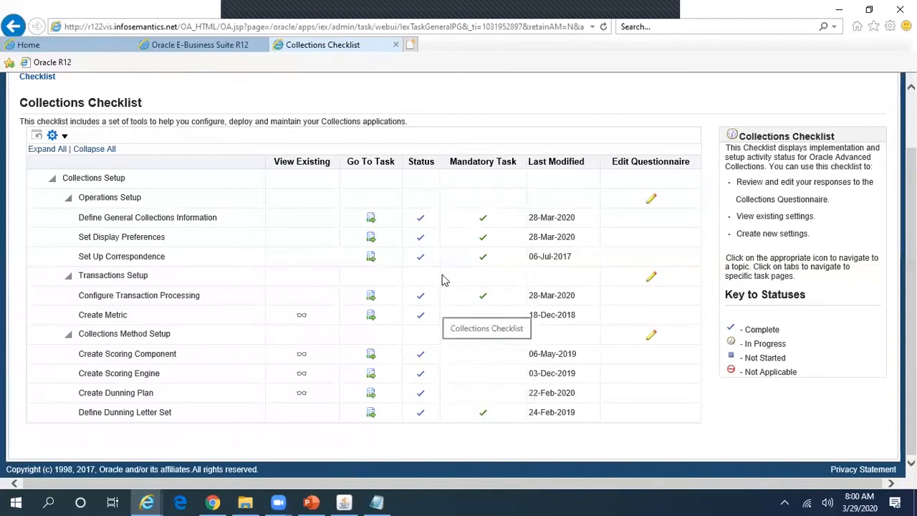
pyautogui.click(371, 219)
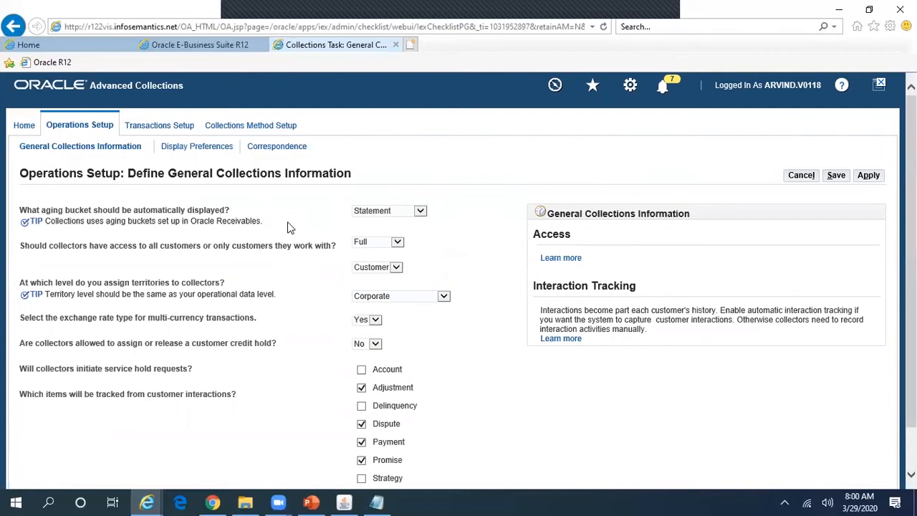
pyautogui.click(406, 212)
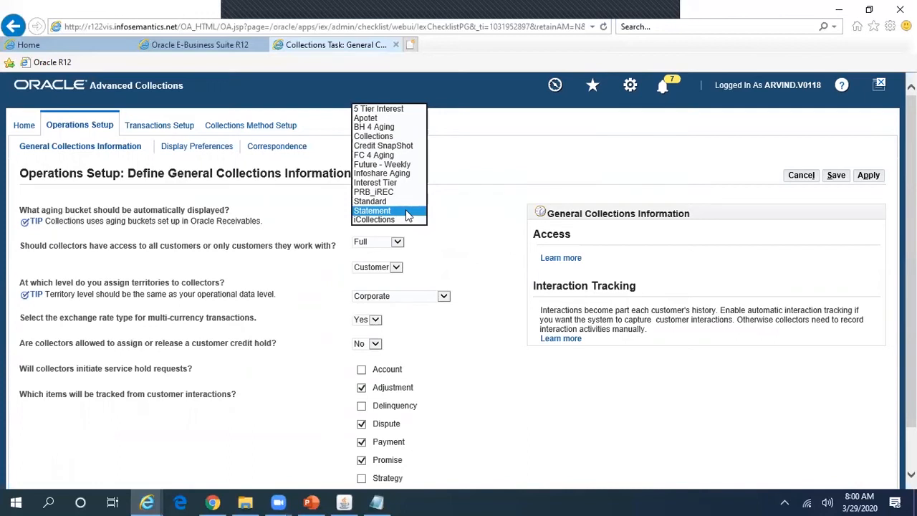
pyautogui.click(471, 244)
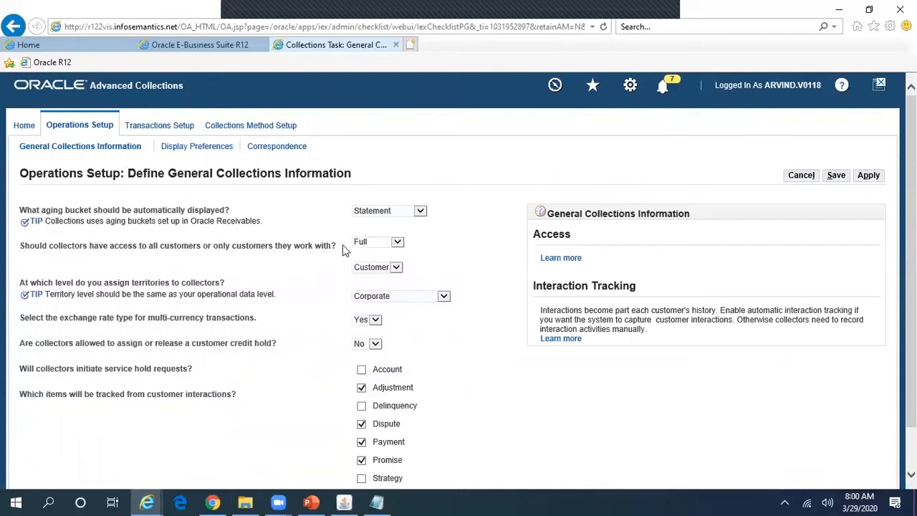
pyautogui.click(373, 242)
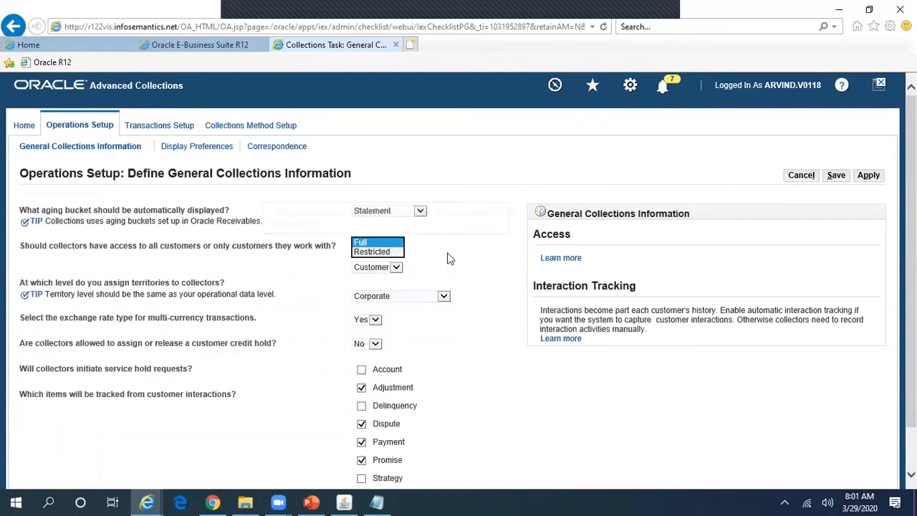
pyautogui.click(458, 254)
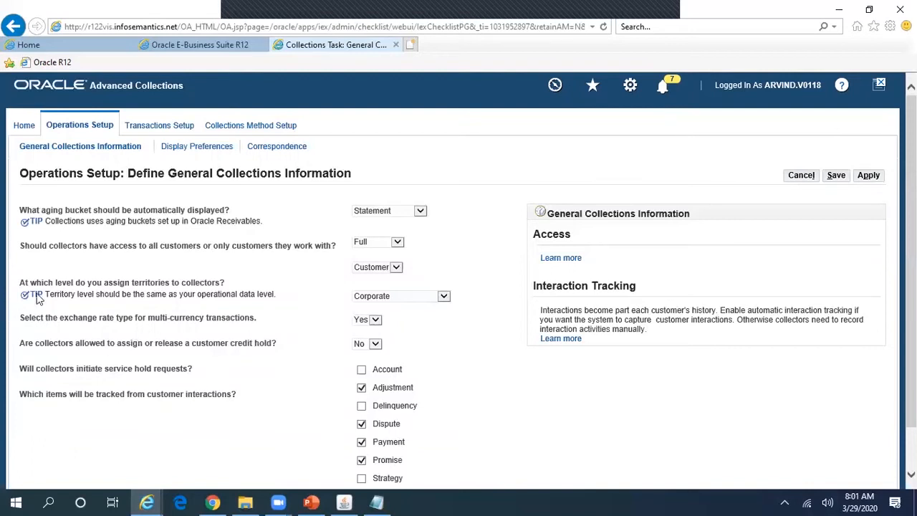
# Step: Keep the customer access level at Customer and scroll down to the interaction tracking checkboxes
pyautogui.click(396, 266)
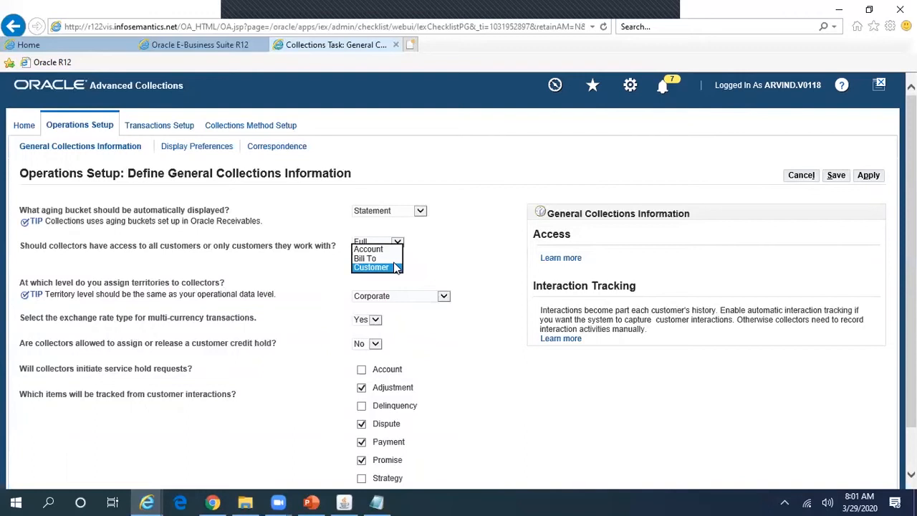
pyautogui.click(477, 260)
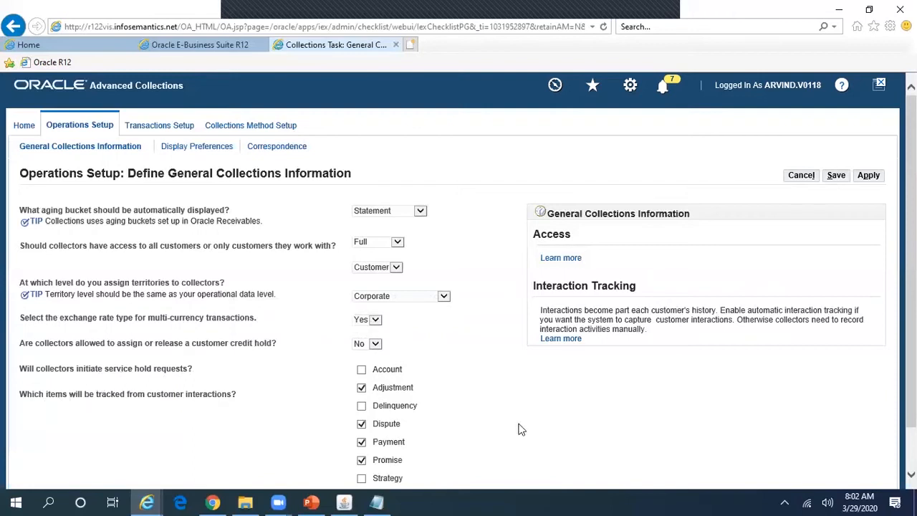
pyautogui.scroll(-2, 559, 402)
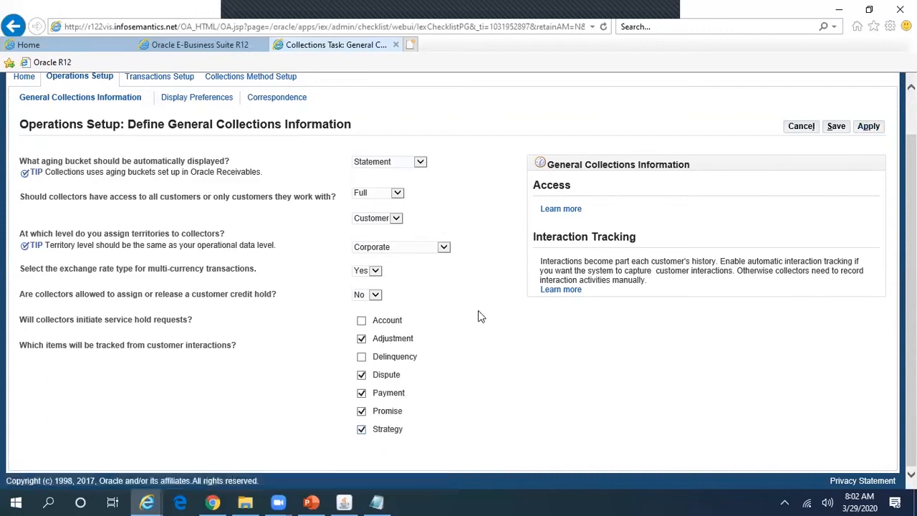
# Step: Track Delinquency, apply the general collections settings, and go to Set Display Preferences
pyautogui.click(362, 358)
pyautogui.click(868, 126)
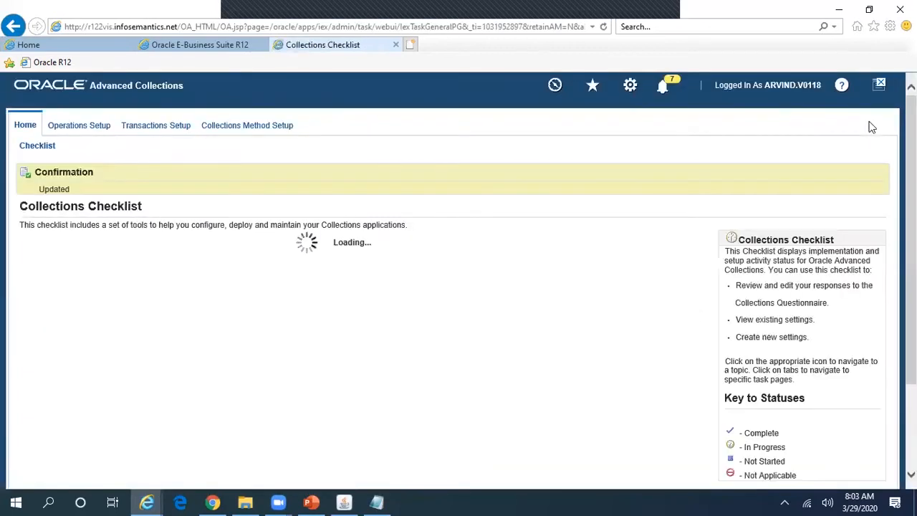
pyautogui.moveTo(912, 143); pyautogui.dragTo(912, 183)
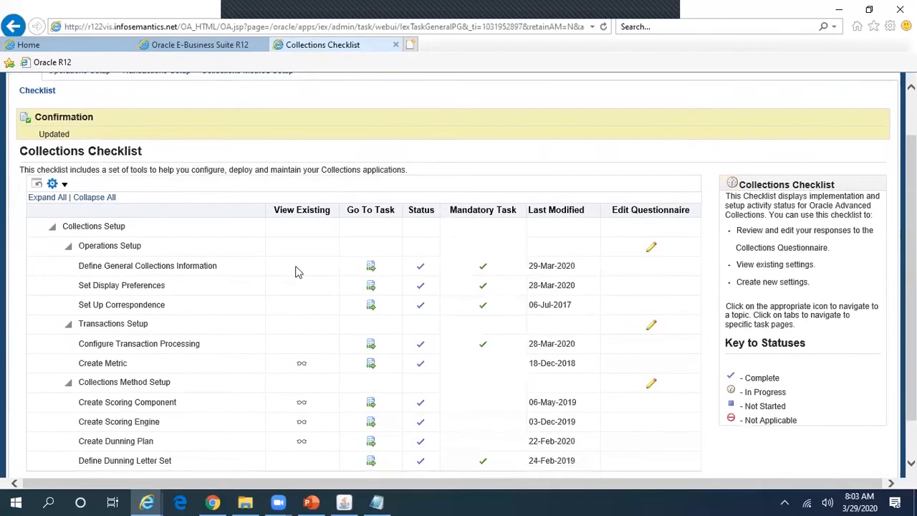
pyautogui.click(372, 287)
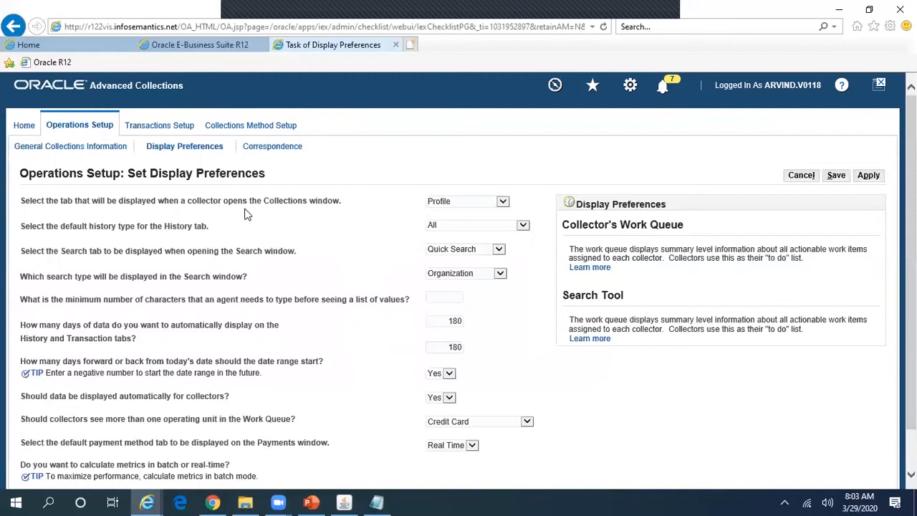
# Step: Review the opening tab and default history type choices, keeping Profile and All
pyautogui.click(471, 206)
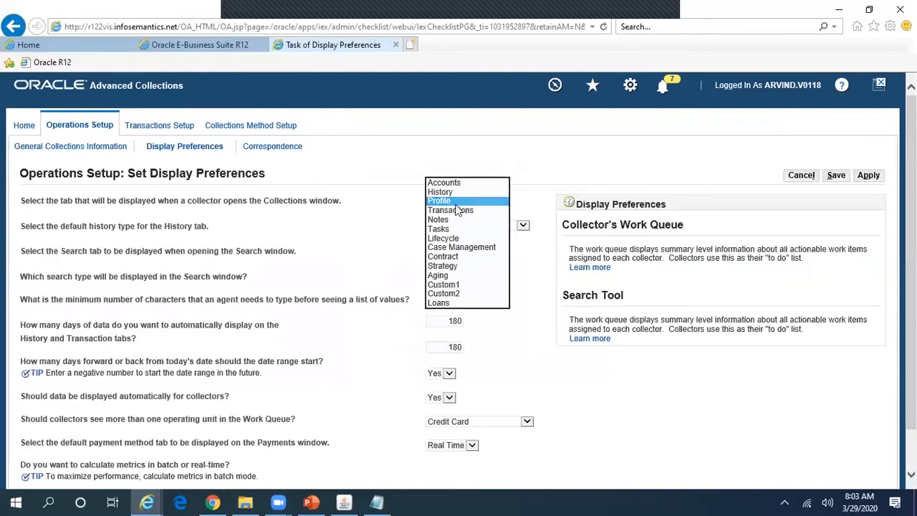
pyautogui.click(364, 175)
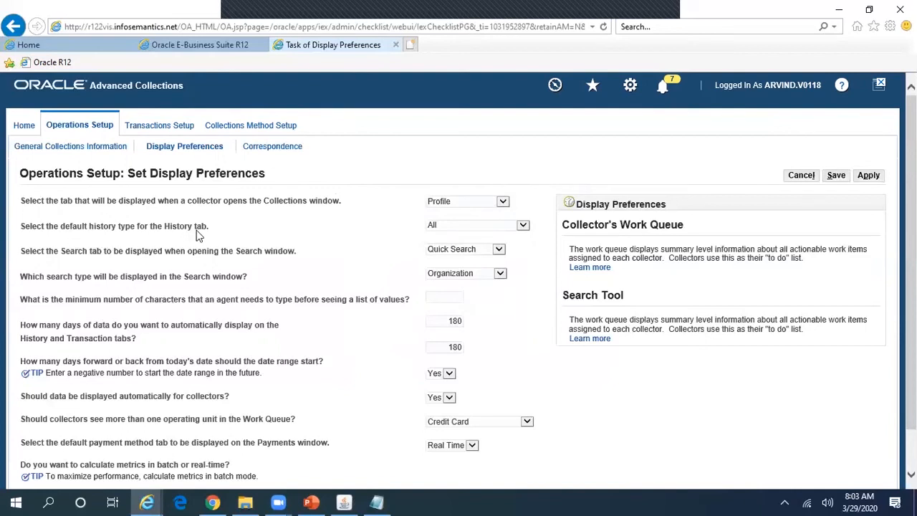
pyautogui.click(479, 203)
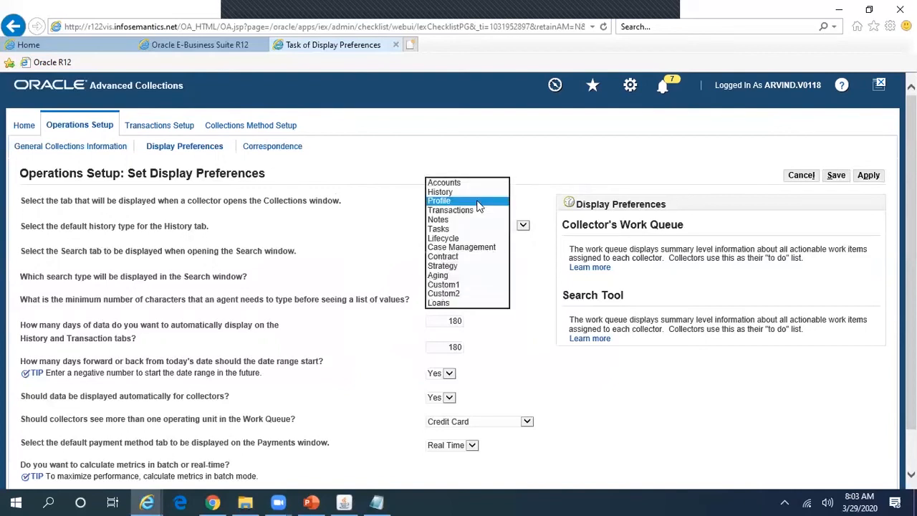
pyautogui.click(334, 227)
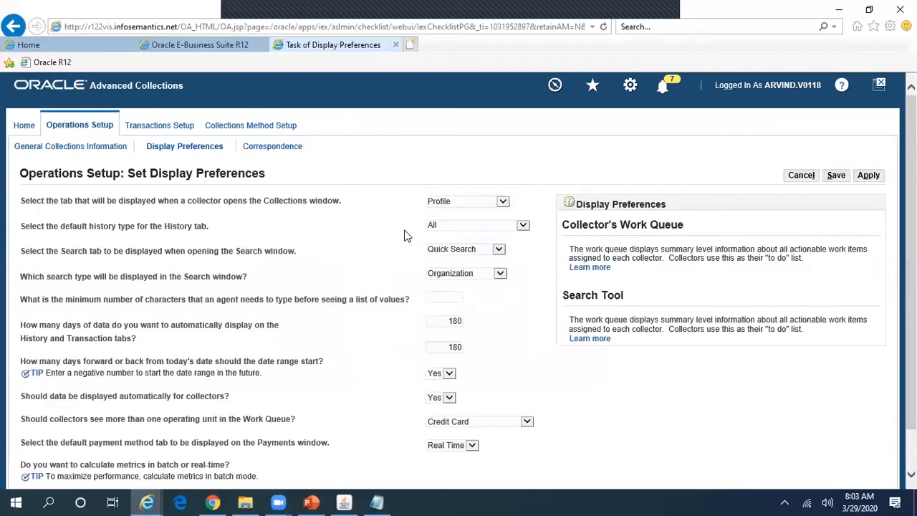
pyautogui.click(472, 227)
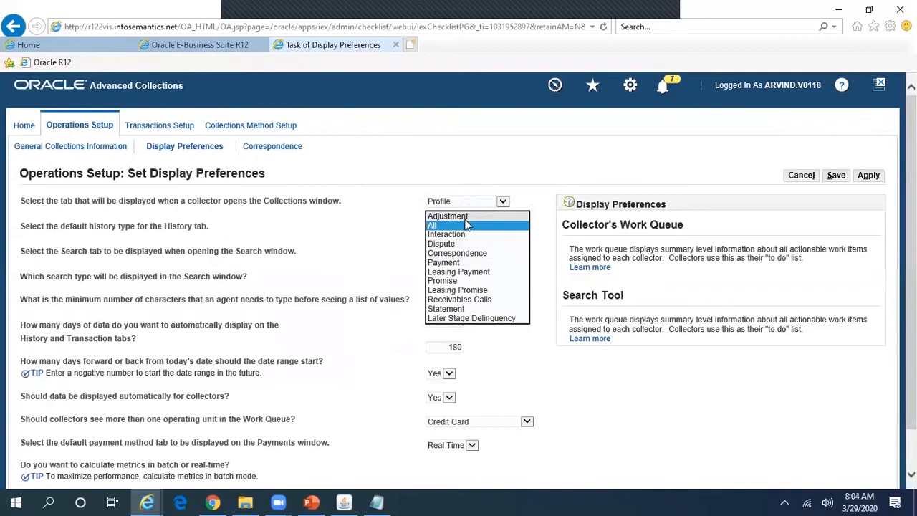
pyautogui.click(330, 225)
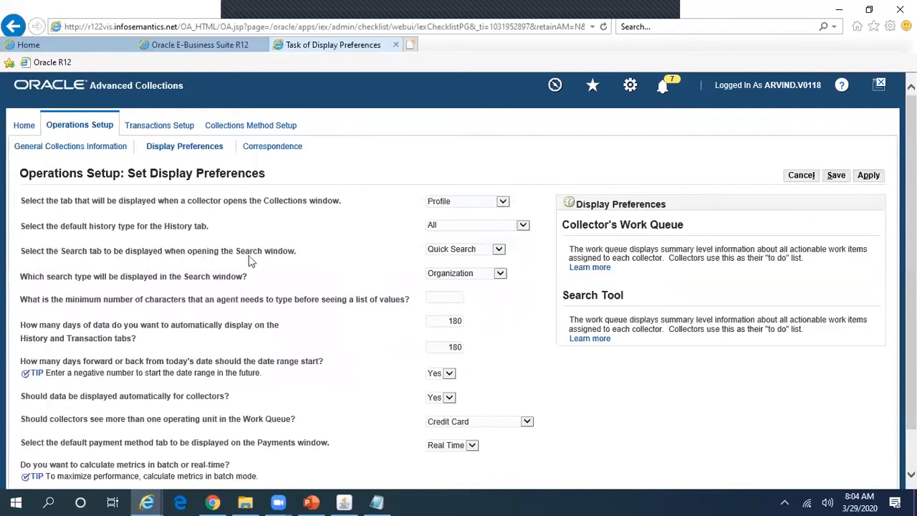
# Step: Keep Quick Search and Organization as search defaults, then bring the Oracle Applications Navigator forward
pyautogui.click(462, 251)
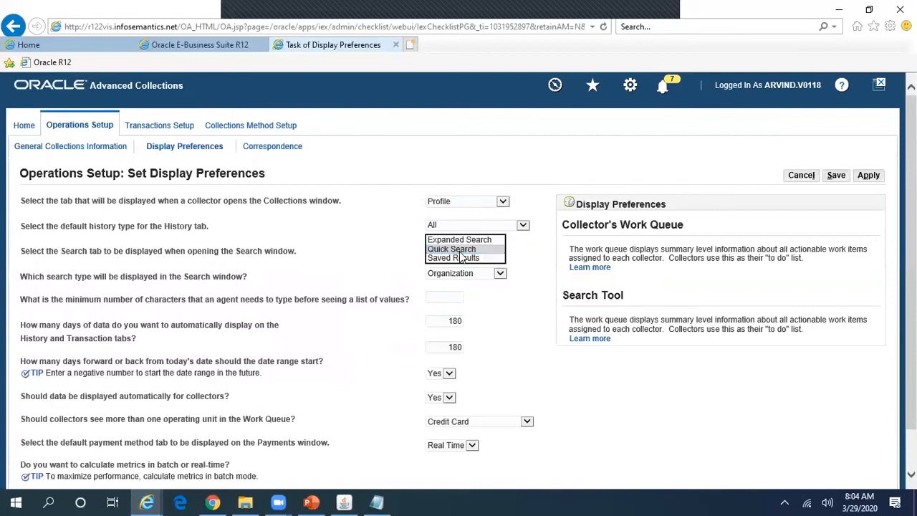
pyautogui.click(455, 248)
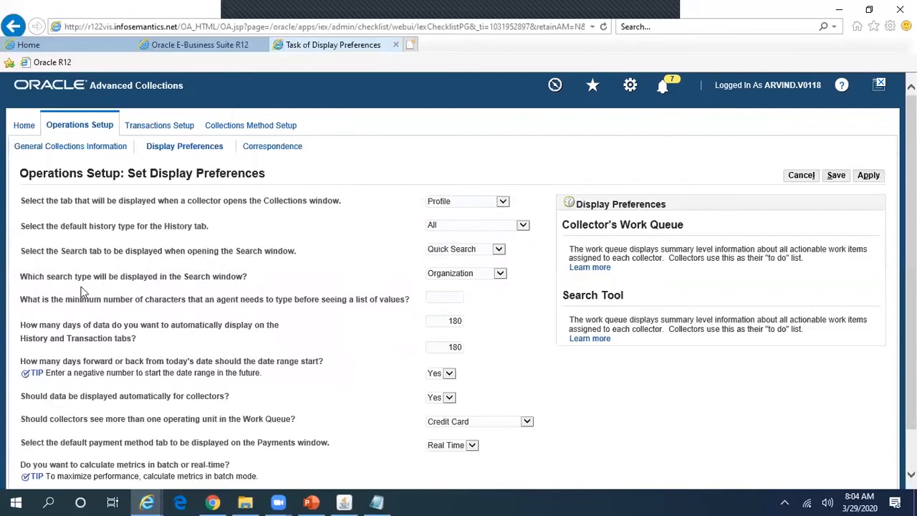
pyautogui.click(471, 276)
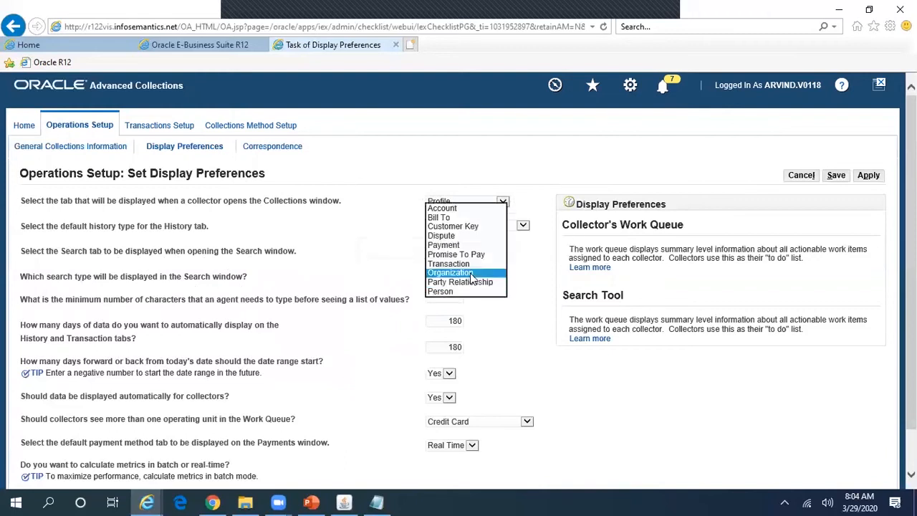
pyautogui.click(470, 274)
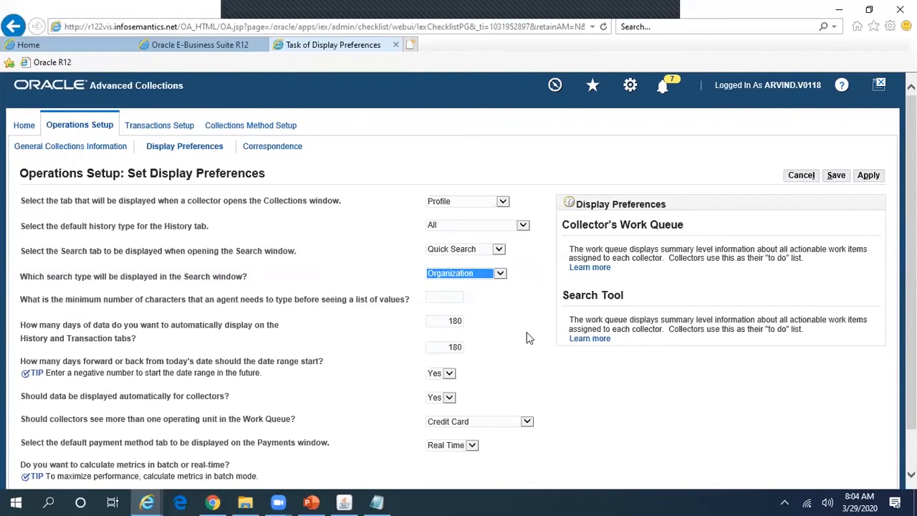
pyautogui.click(344, 501)
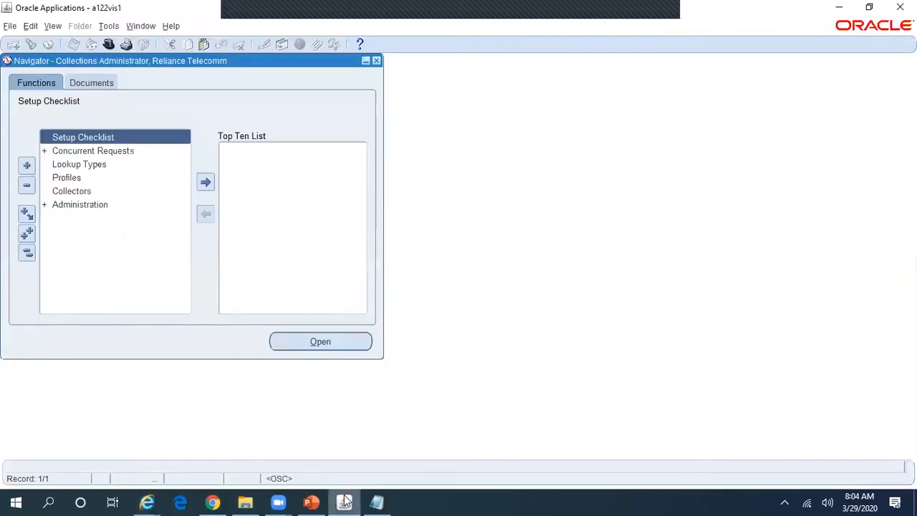
# Step: Switch to the Collections Agent, Reliance Telecomm responsibility and open the Collections form beside the Navigator
pyautogui.click(108, 44)
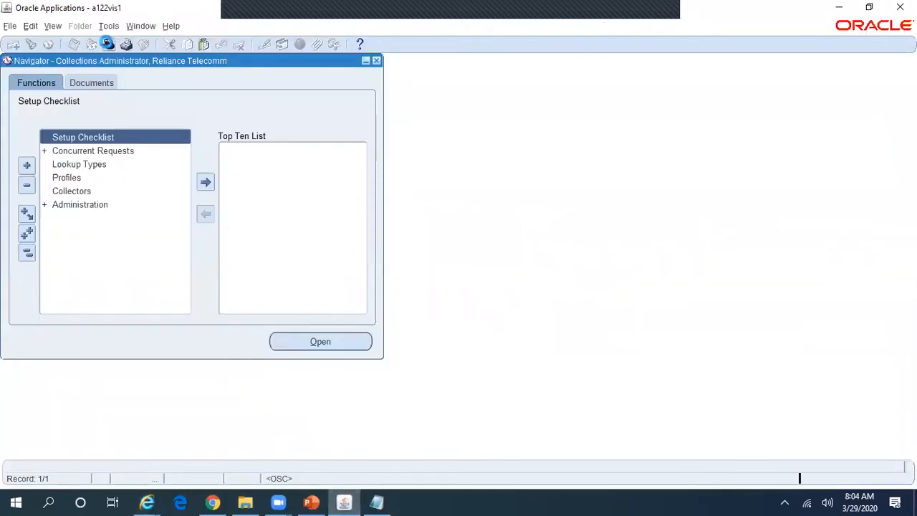
pyautogui.write('co%')
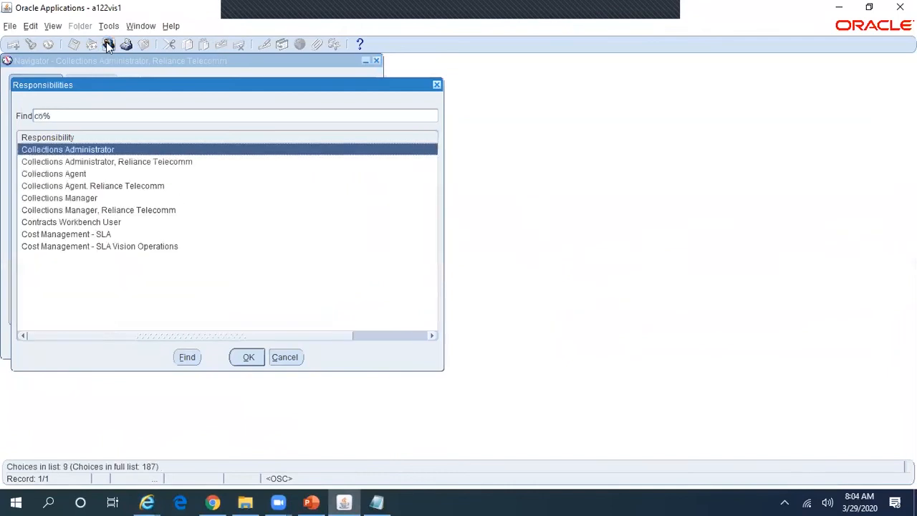
pyautogui.press('Down')
pyautogui.press('Down')
pyautogui.press('Down')
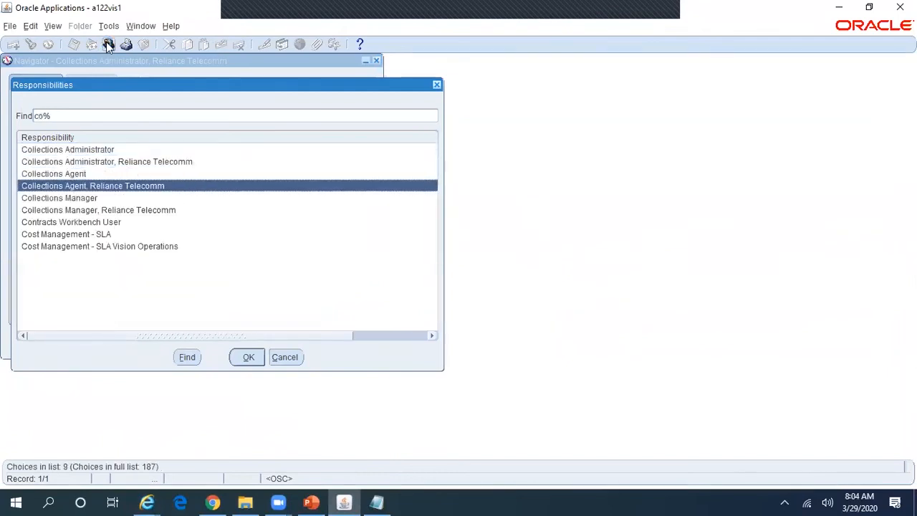
pyautogui.press('Return')
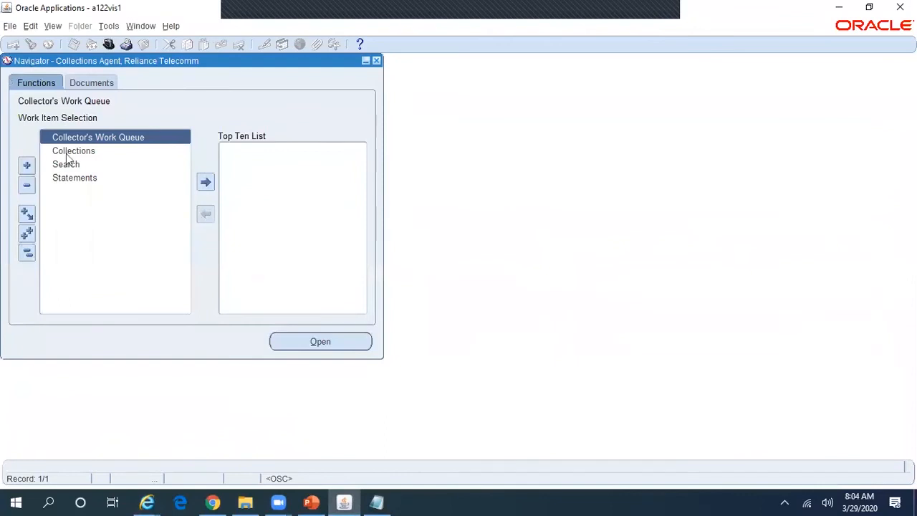
pyautogui.doubleClick(86, 152)
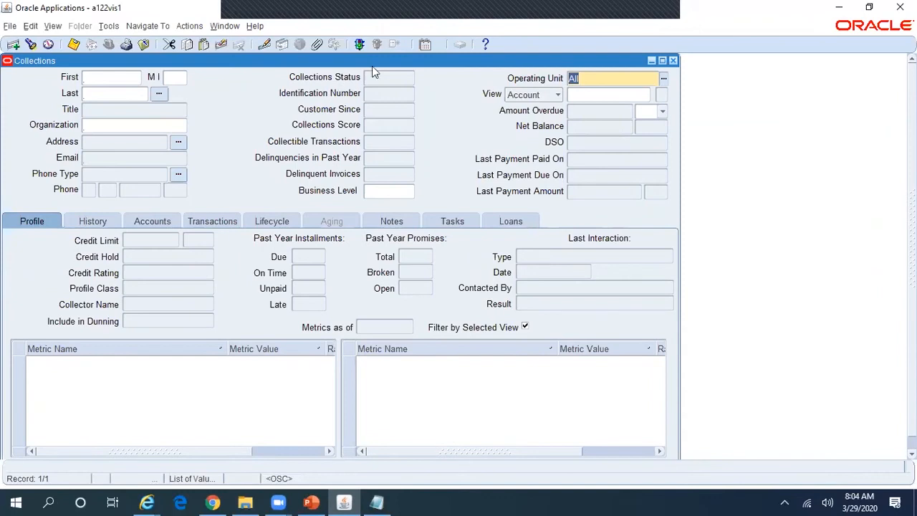
pyautogui.moveTo(395, 61); pyautogui.dragTo(579, 67)
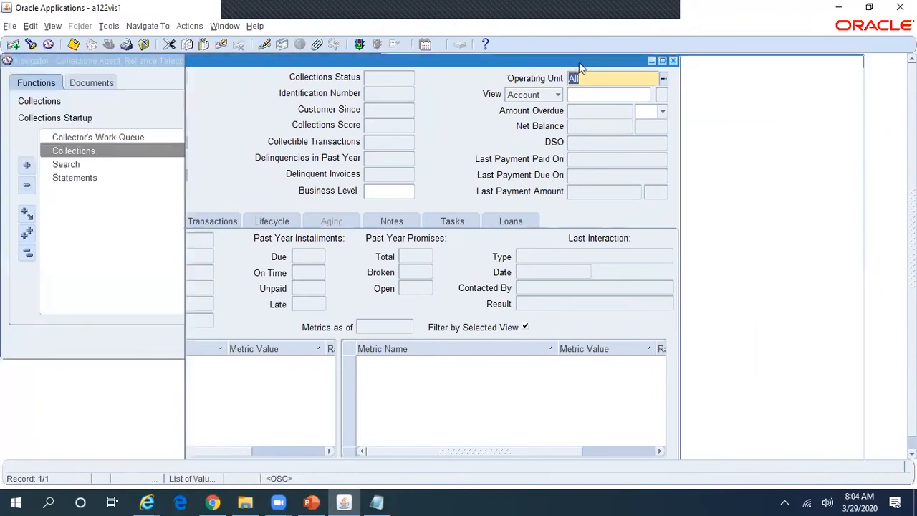
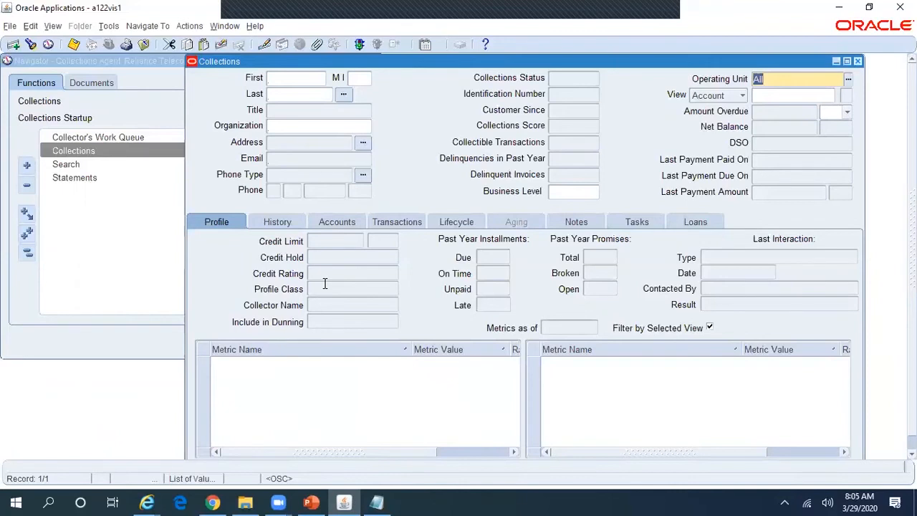
# Step: Copy ABC Holdings Pvt Ltd from Notepad, try pasting it into Organization, then clear the field
pyautogui.click(376, 498)
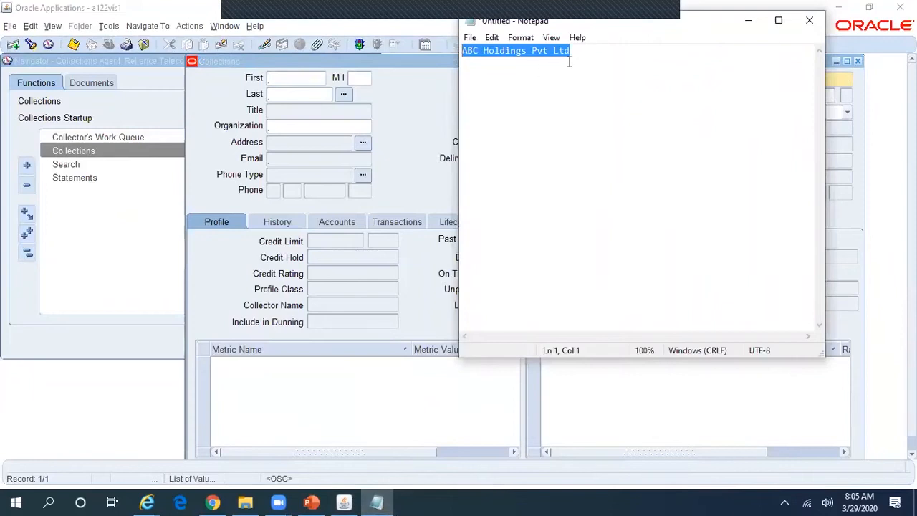
pyautogui.click(421, 109)
pyautogui.click(348, 126)
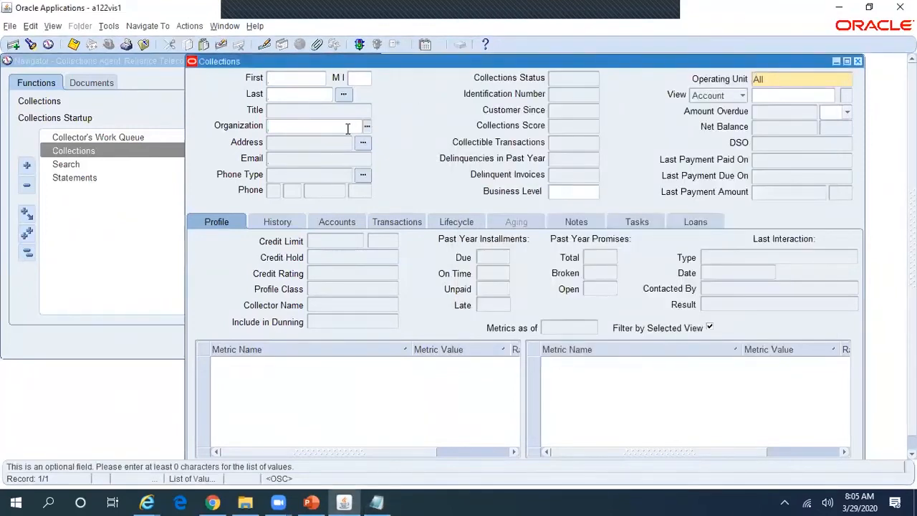
pyautogui.write('ABC Holdings Pvt Ltd')
pyautogui.press('Tab')
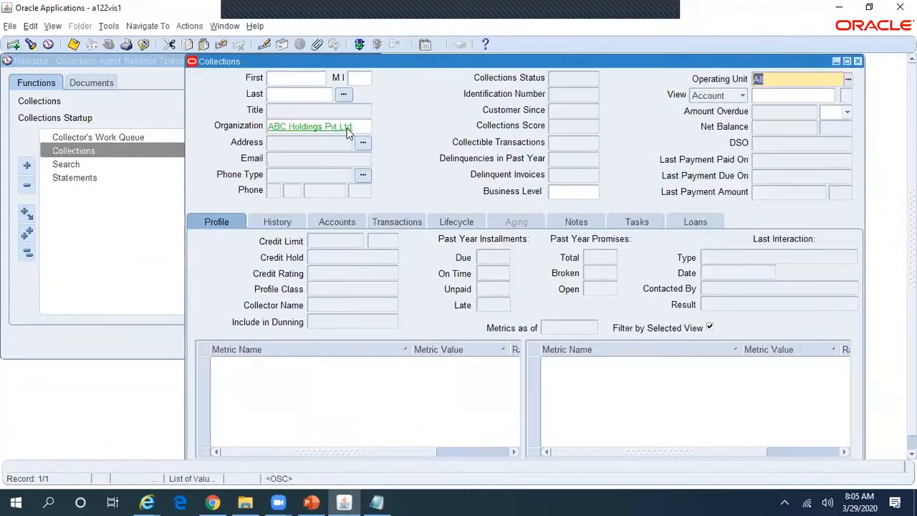
pyautogui.click(350, 128)
pyautogui.hotkey('ctrl', 'c')
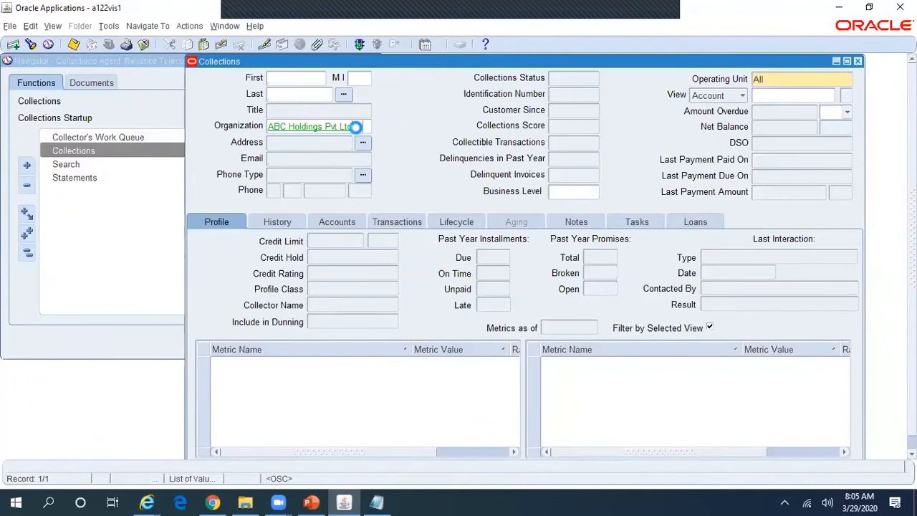
pyautogui.press('BackSpace')
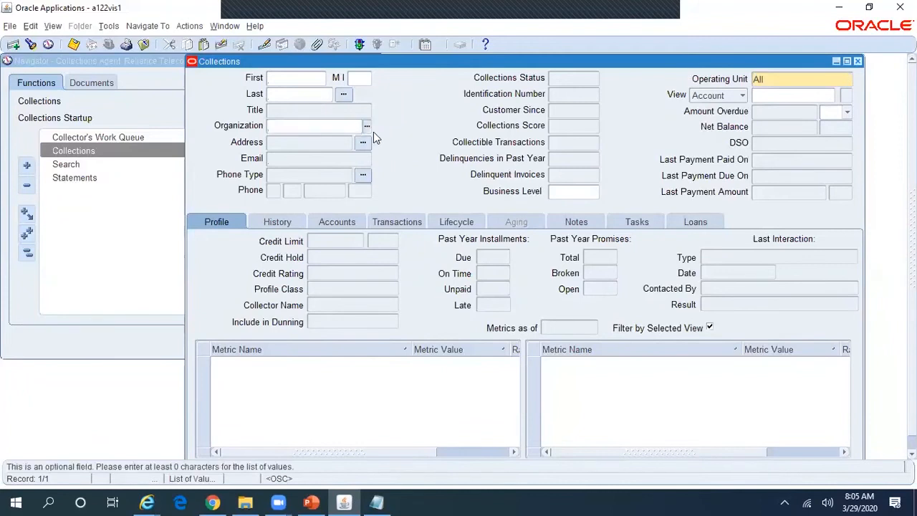
# Step: Search the Organization list for %ABC Holdings Pvt Ltd% and accept the match
pyautogui.click(367, 128)
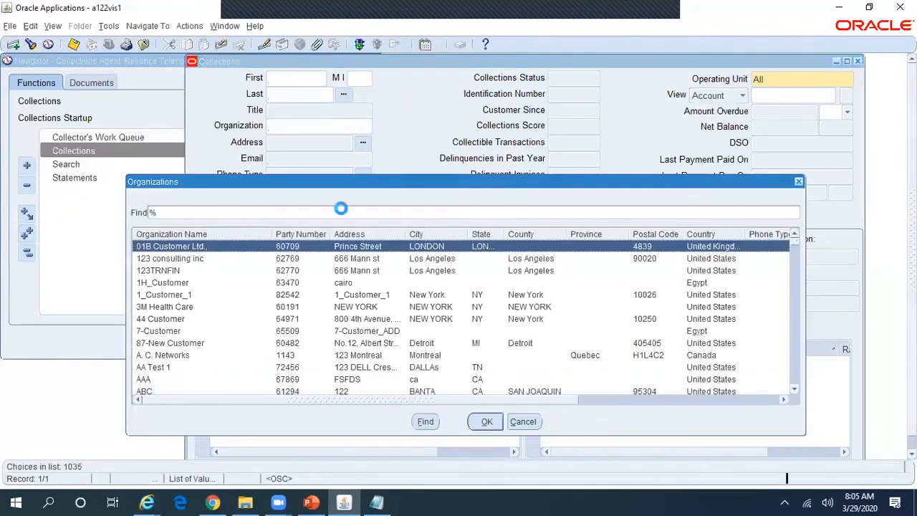
pyautogui.click(288, 214)
pyautogui.hotkey('ctrl', 'v')
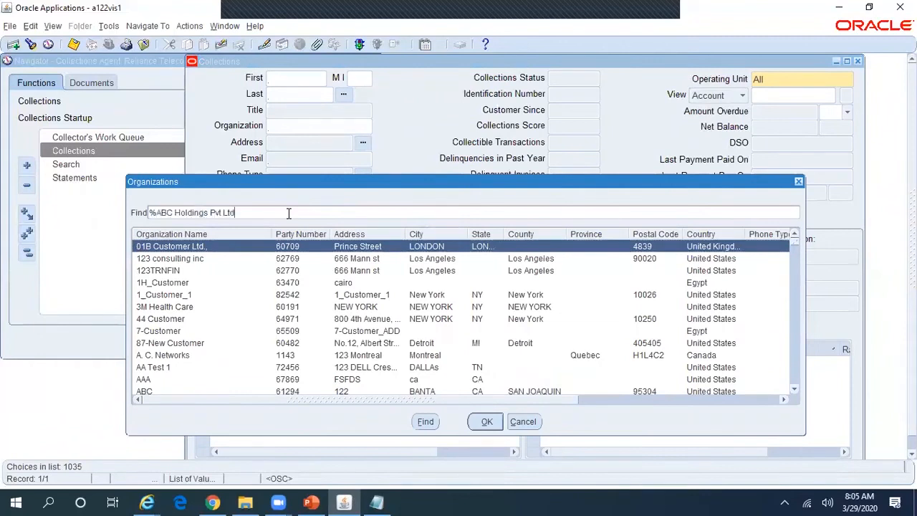
pyautogui.write('%')
pyautogui.click(425, 422)
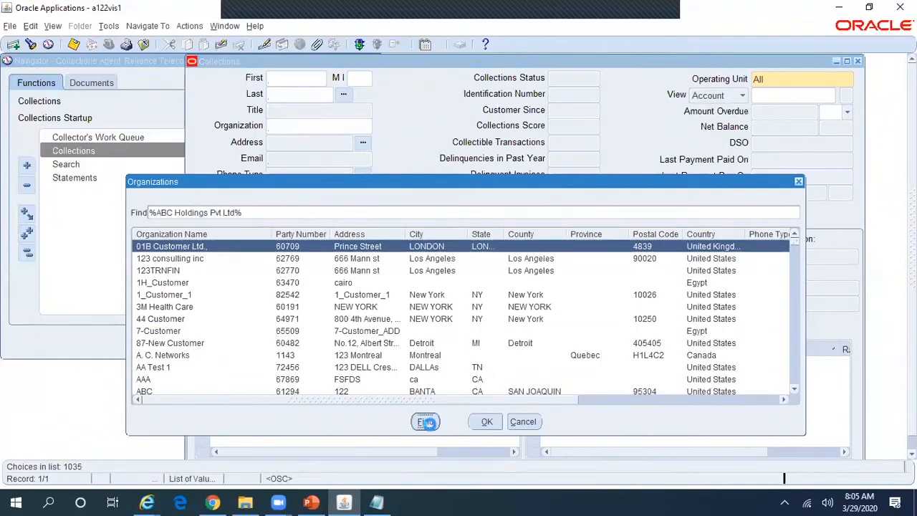
pyautogui.click(497, 426)
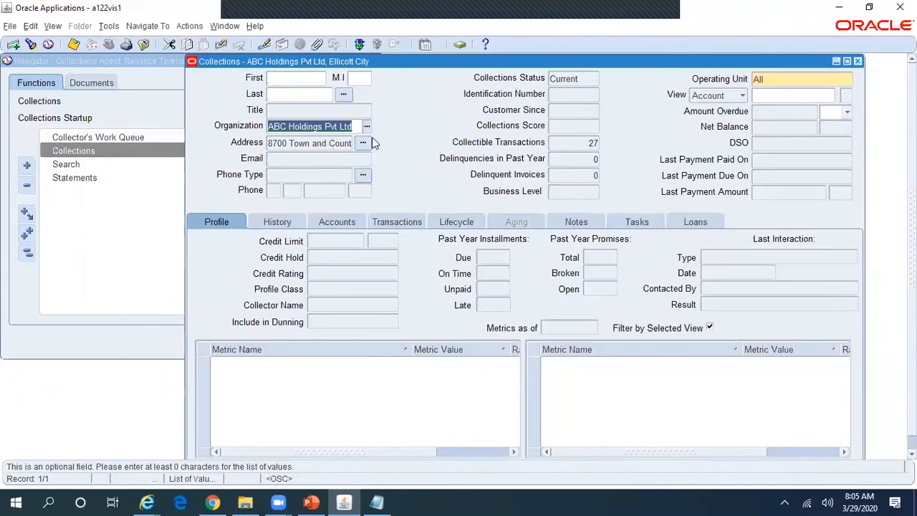
# Step: Set the operating unit to Reliance Telecomm after checking status Current and 27 collectible transactions
pyautogui.click(594, 142)
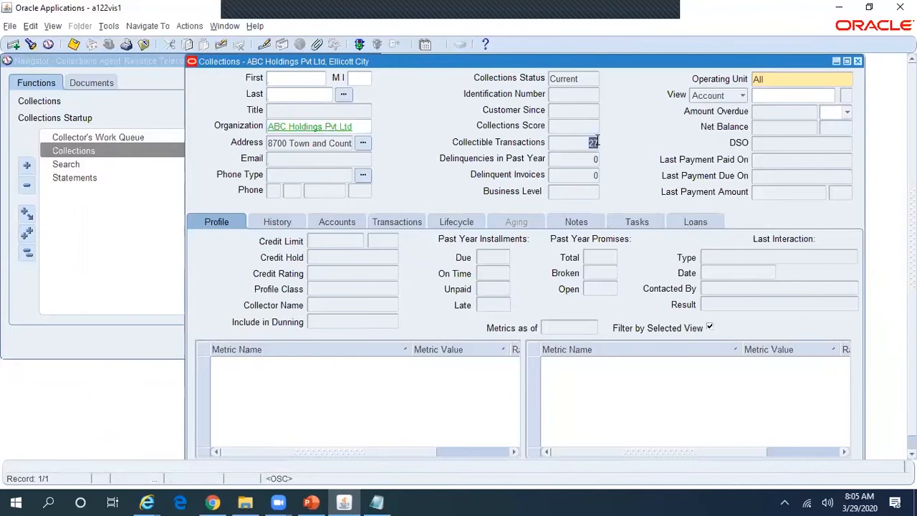
pyautogui.click(581, 76)
pyautogui.click(819, 80)
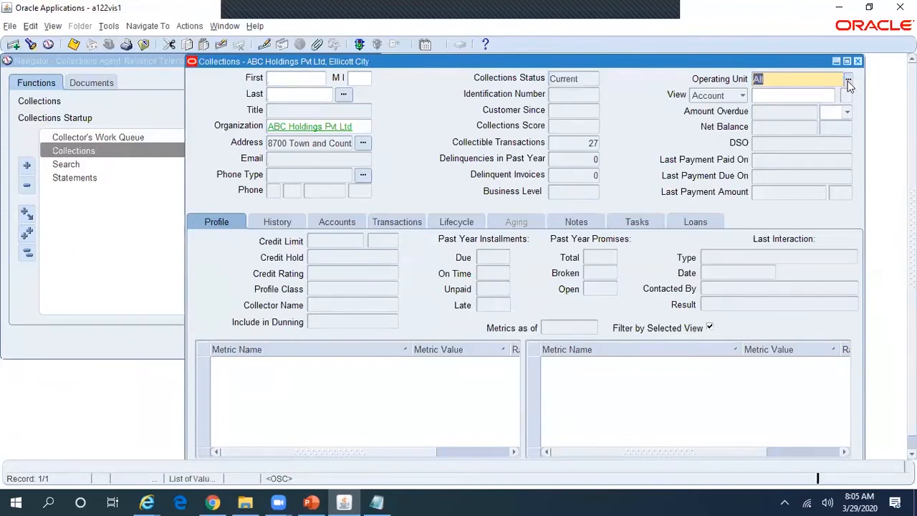
pyautogui.click(848, 85)
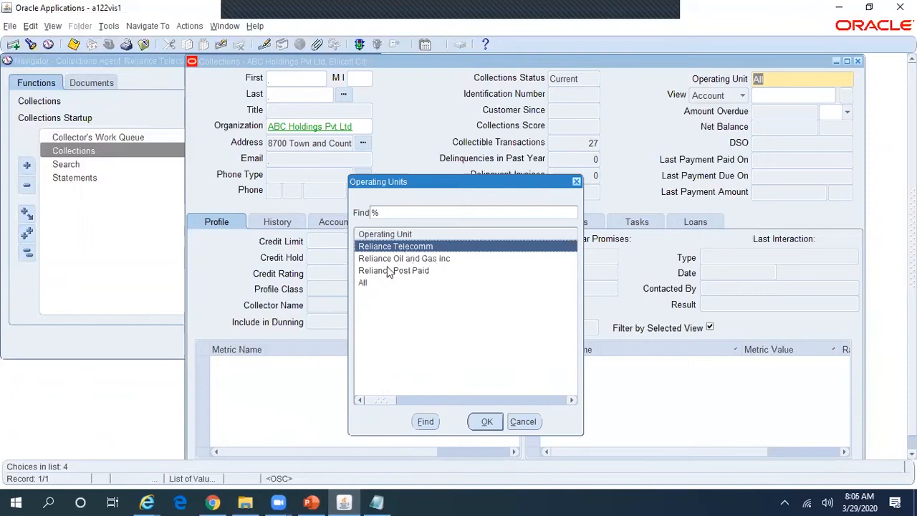
pyautogui.click(487, 422)
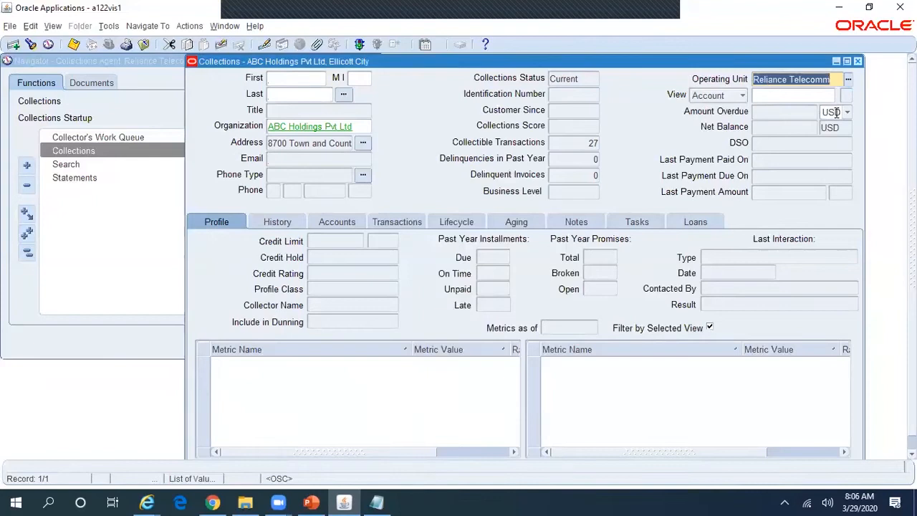
pyautogui.click(582, 146)
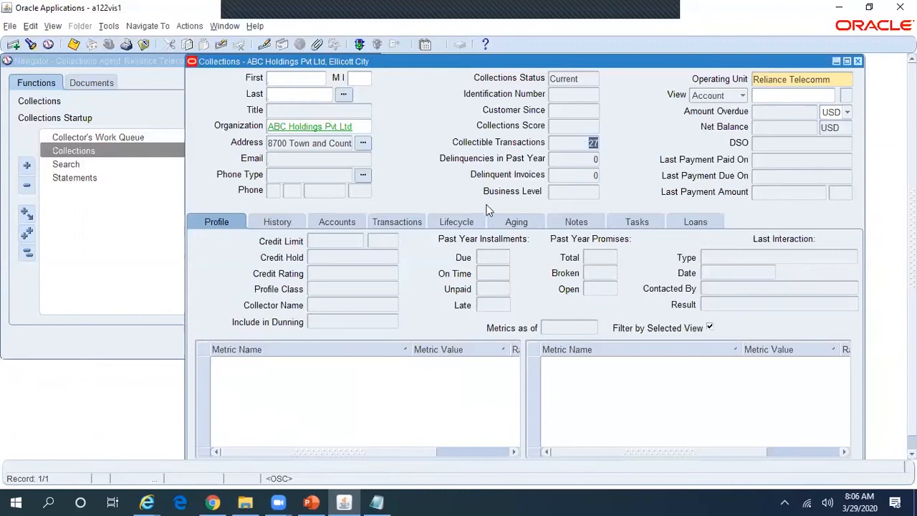
pyautogui.hotkey('alt', 'Tab')
pyautogui.hotkey('alt', 'Tab')
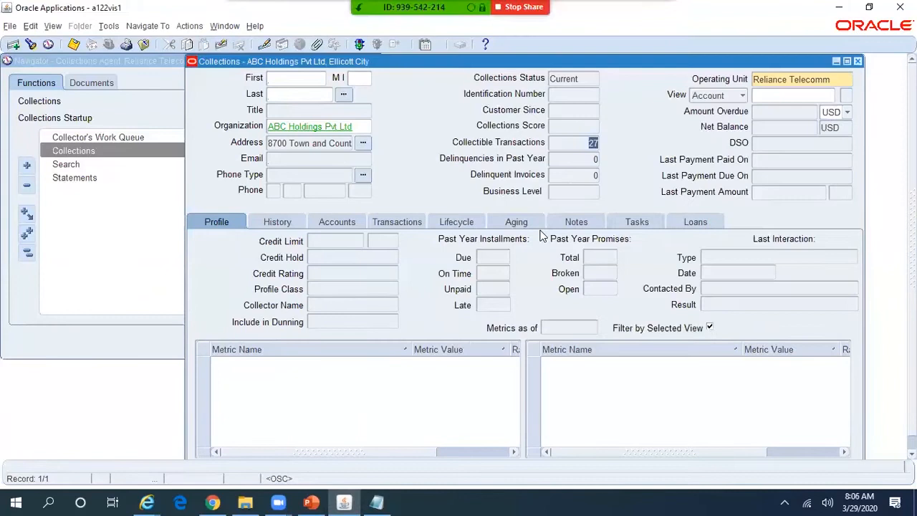
pyautogui.click(147, 502)
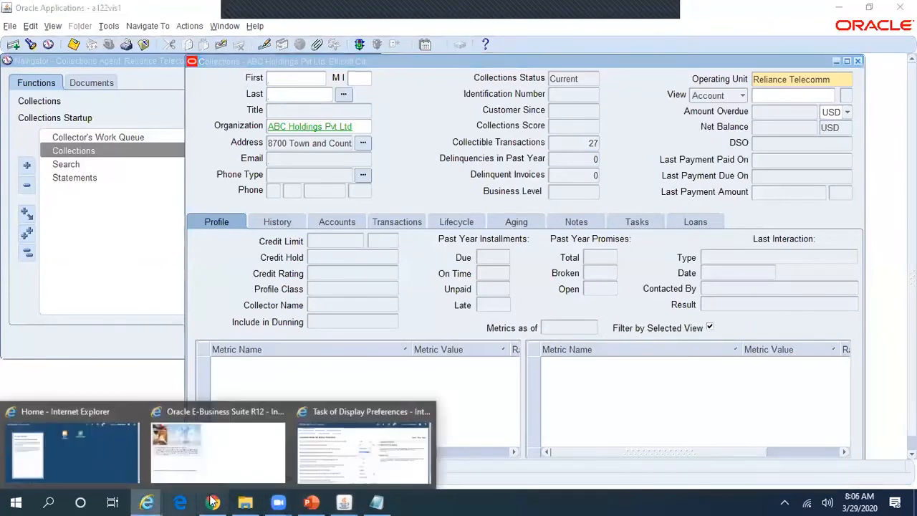
pyautogui.click(351, 460)
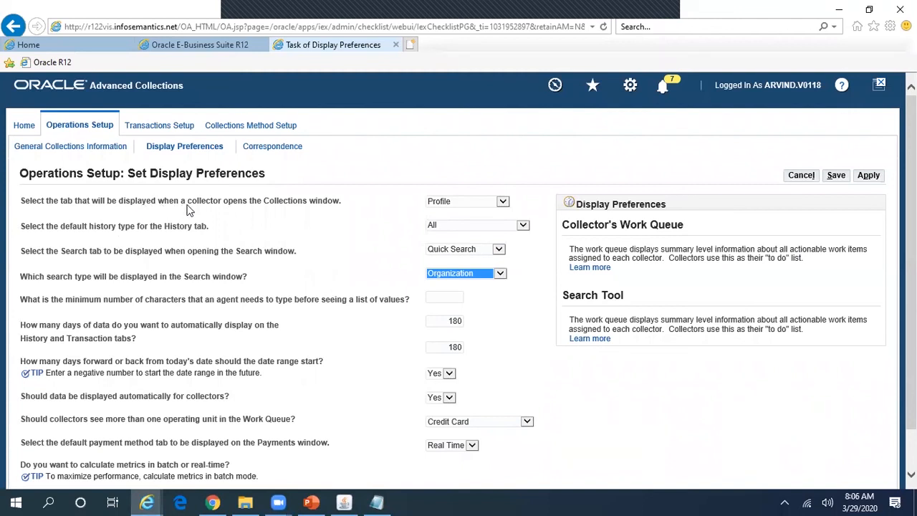
pyautogui.click(290, 209)
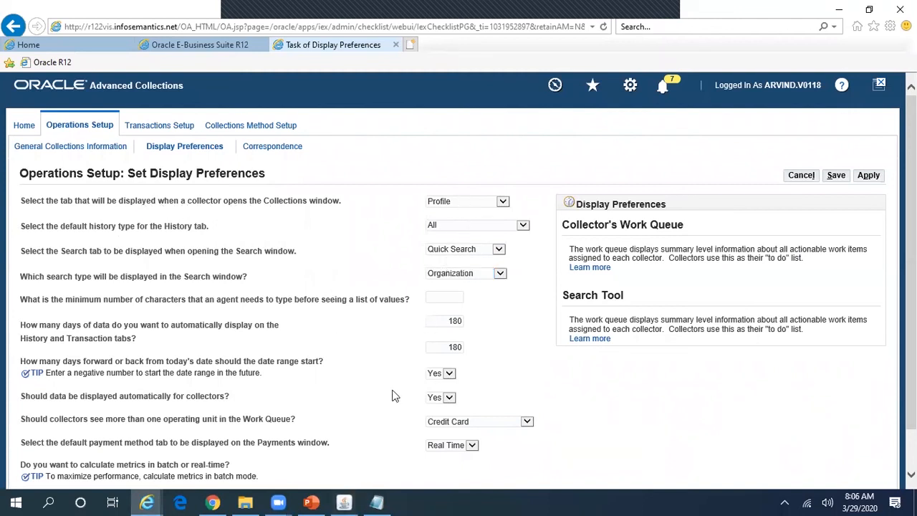
pyautogui.click(347, 502)
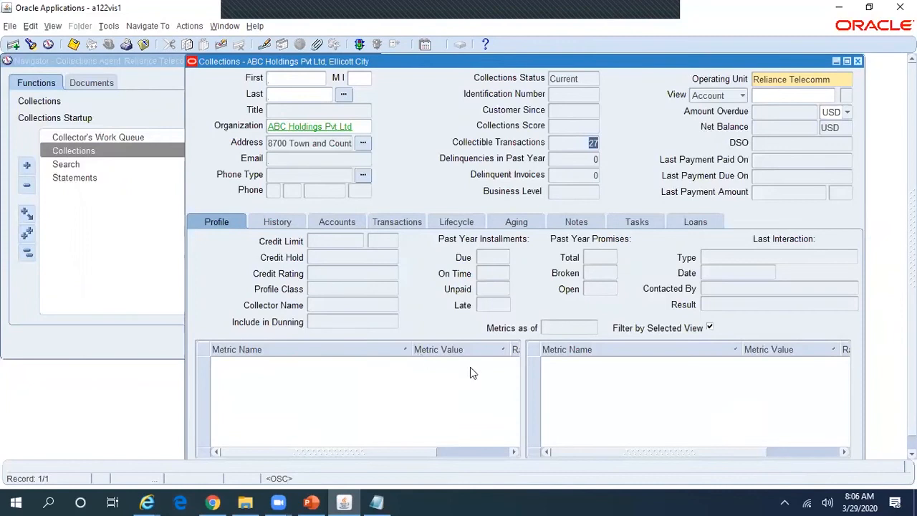
pyautogui.hotkey('alt', 'Tab')
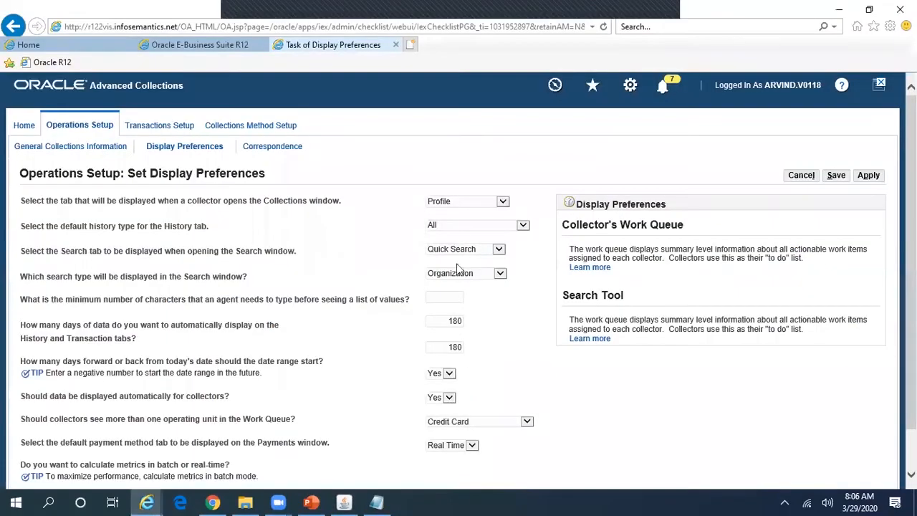
pyautogui.click(480, 203)
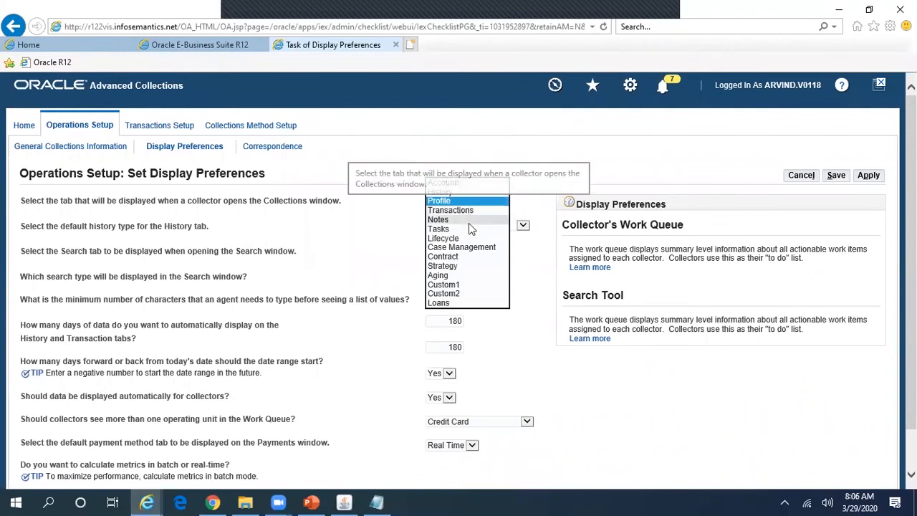
pyautogui.hotkey('alt', 'Tab')
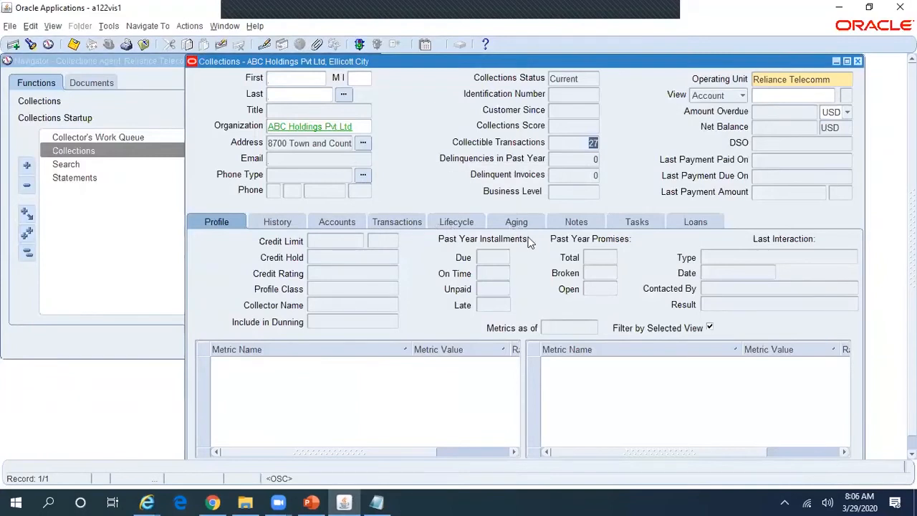
pyautogui.hotkey('alt', 'Tab')
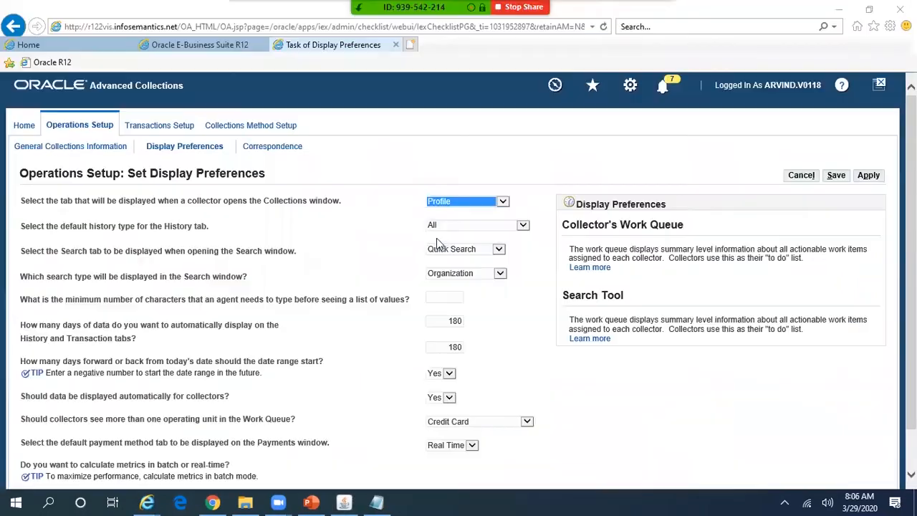
pyautogui.hotkey('alt', 'Tab')
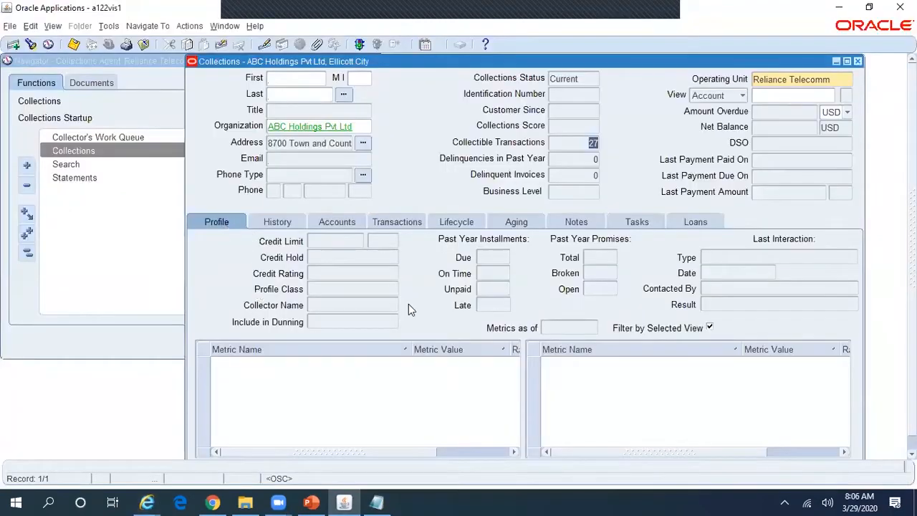
pyautogui.hotkey('alt', 'Tab')
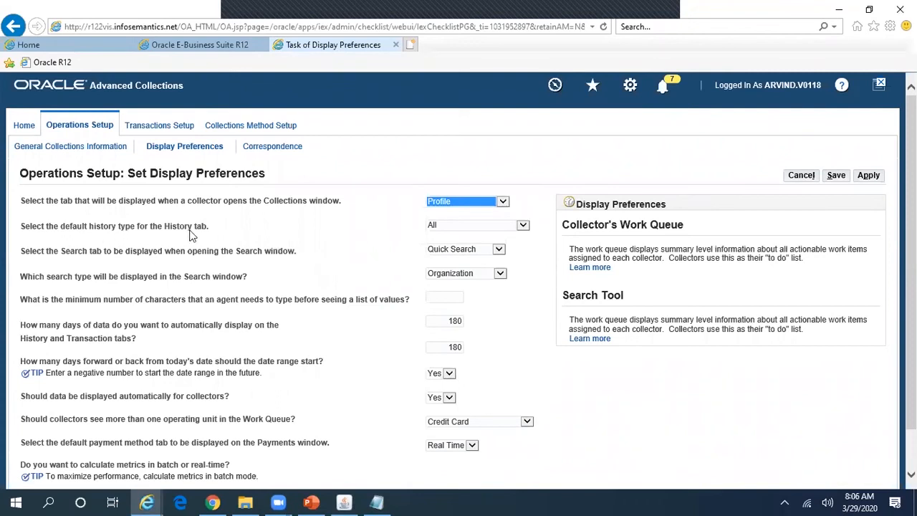
pyautogui.click(466, 232)
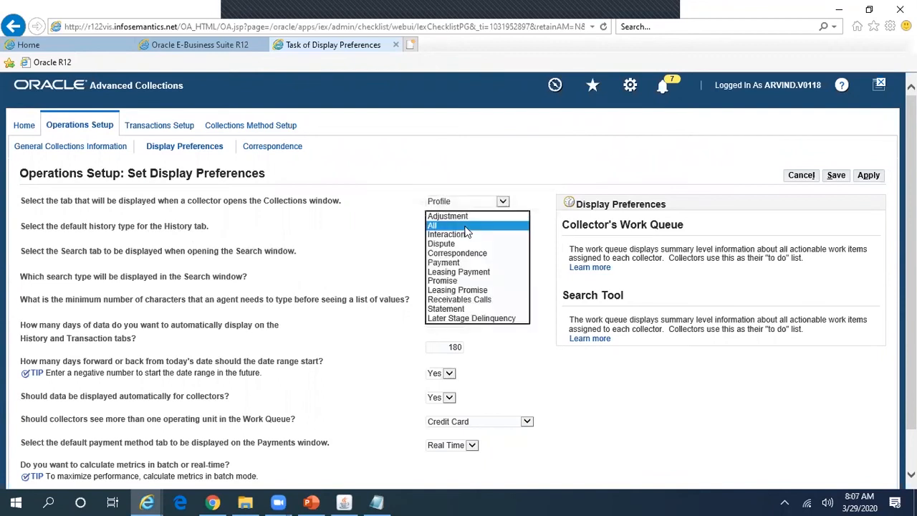
pyautogui.click(465, 226)
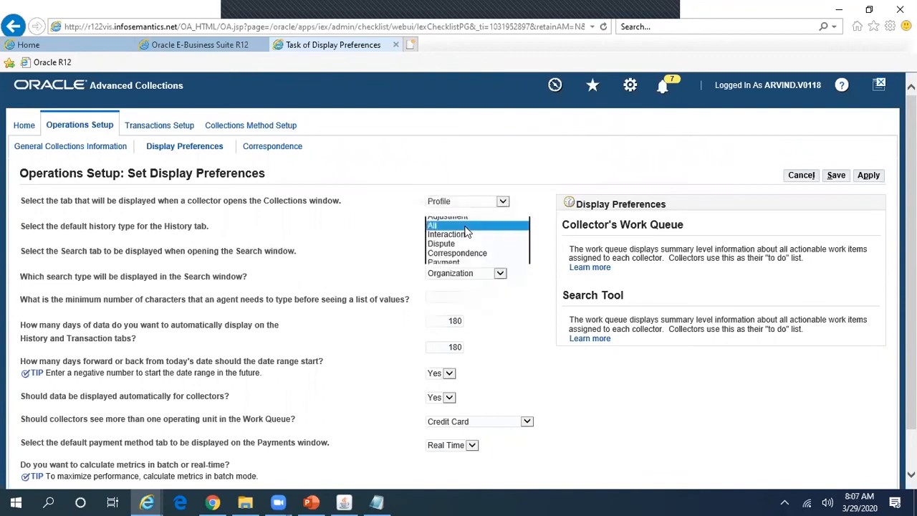
pyautogui.click(350, 234)
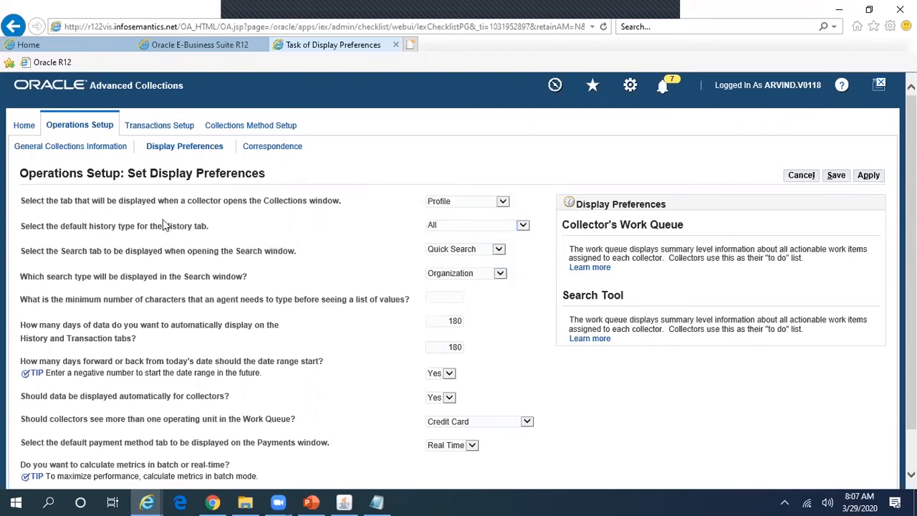
pyautogui.hotkey('alt', 'Tab')
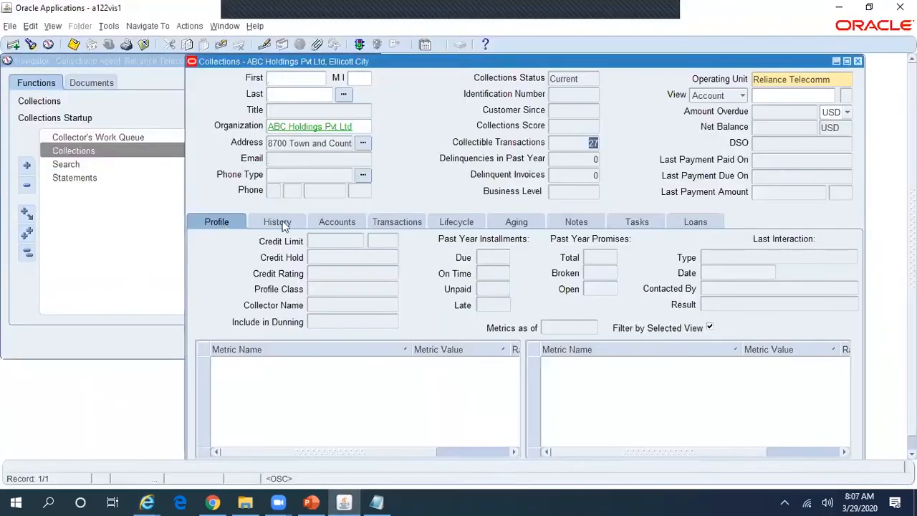
# Step: Open the History tab and its Type list, then compare against the Display Preferences page
pyautogui.click(278, 222)
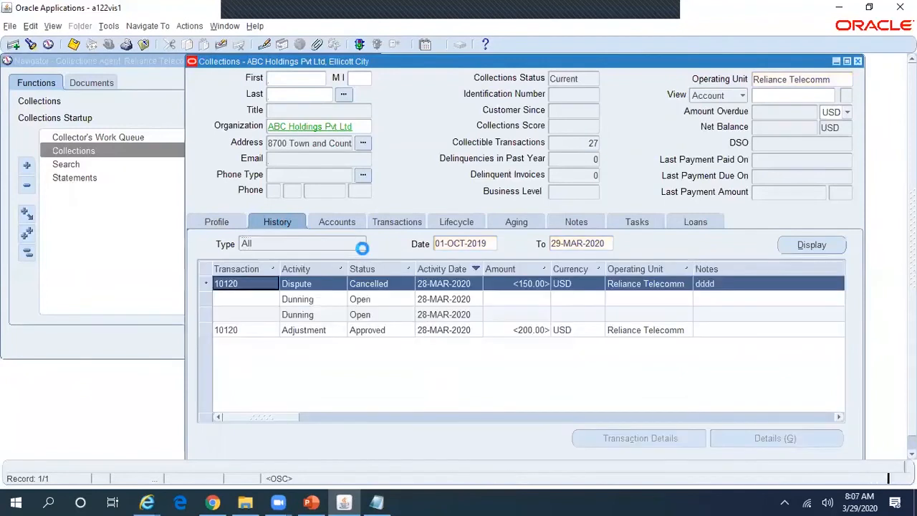
pyautogui.click(361, 244)
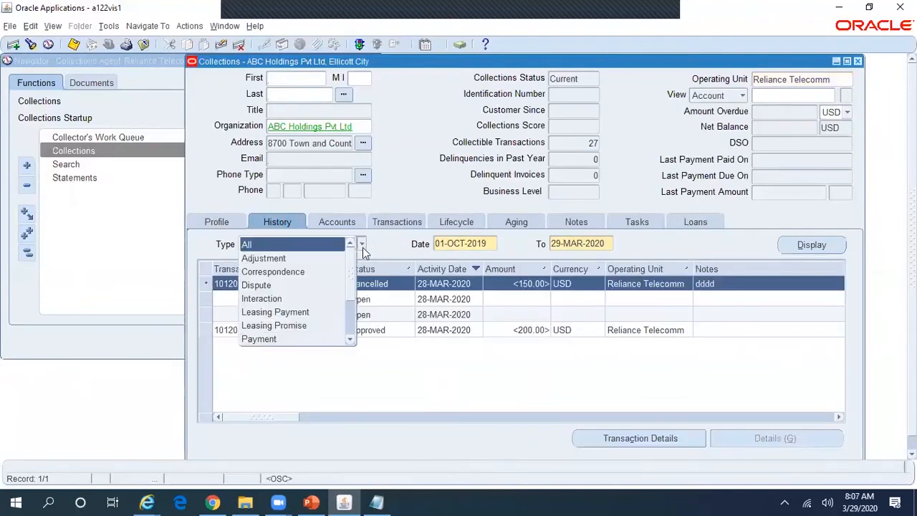
pyautogui.hotkey('alt', 'Tab')
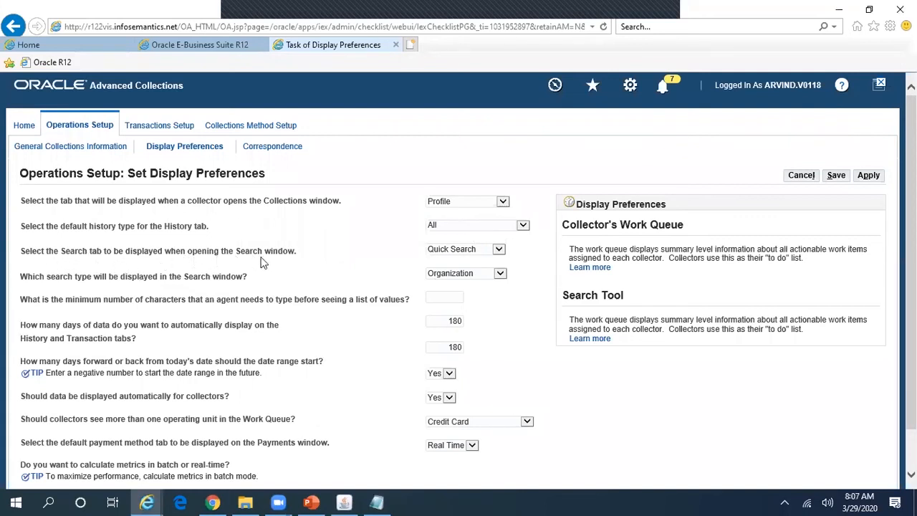
pyautogui.hotkey('alt', 'Tab')
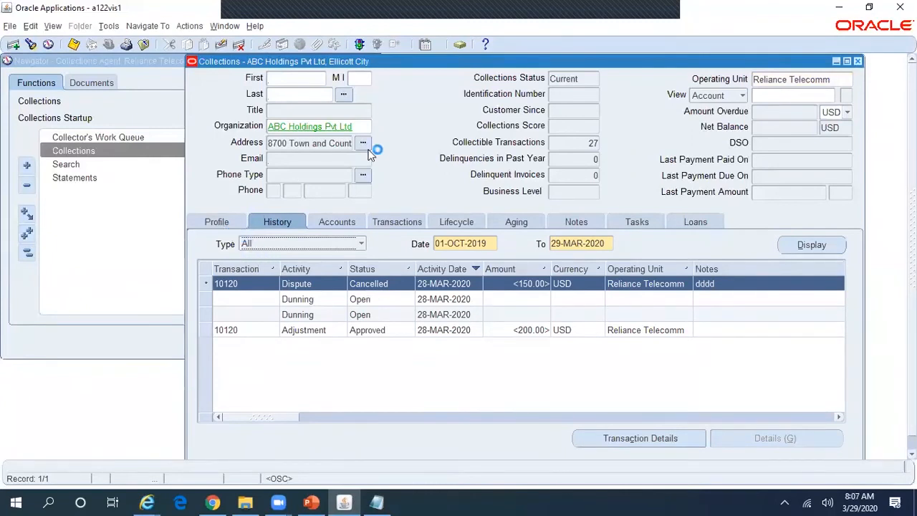
pyautogui.click(356, 126)
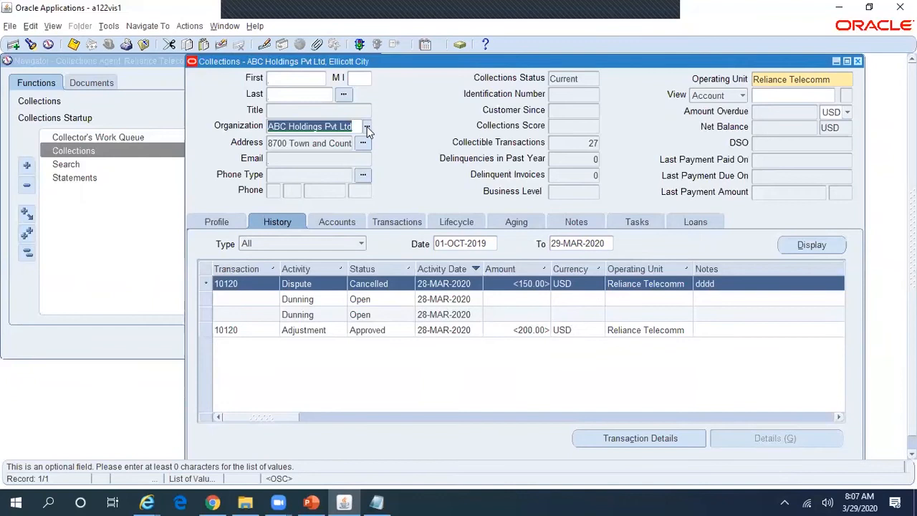
pyautogui.hotkey('alt', 'Tab')
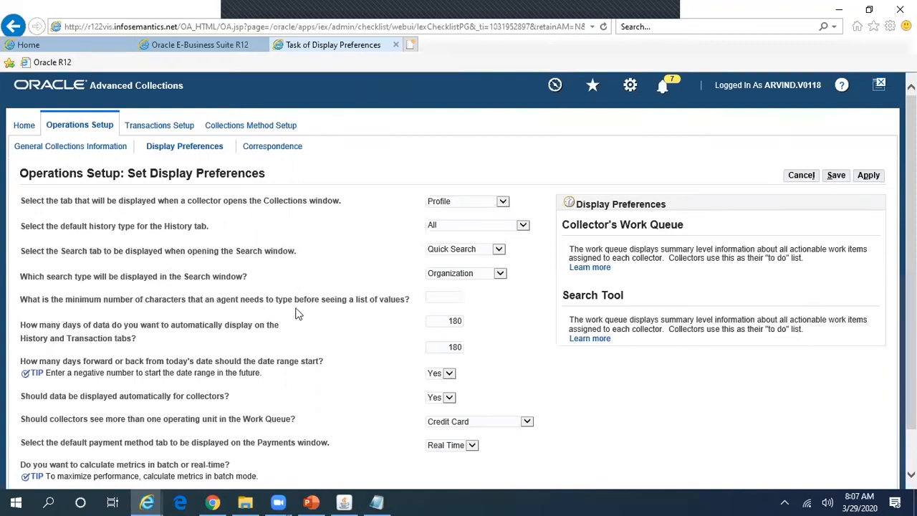
# Step: Toggle between the Display Preferences page and the form, finishing on the ABC Holdings Collections form
pyautogui.hotkey('alt', 'Tab')
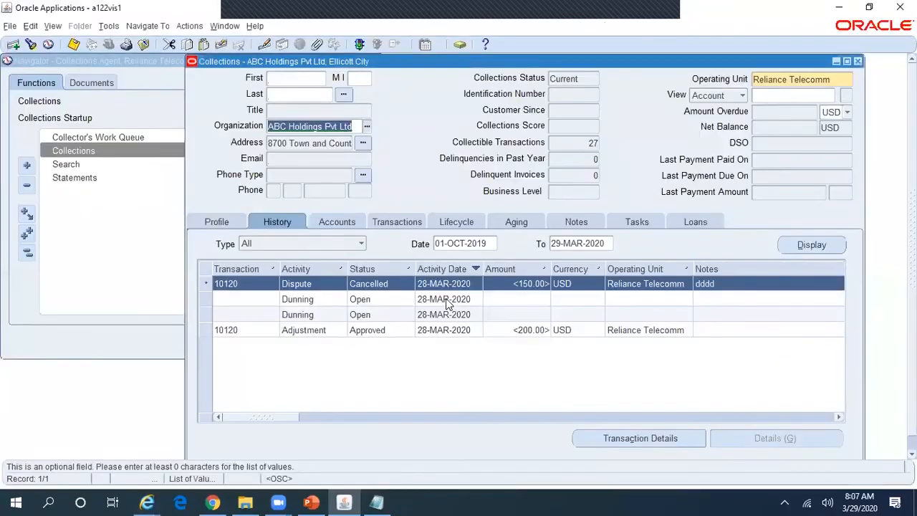
pyautogui.hotkey('alt', 'Tab')
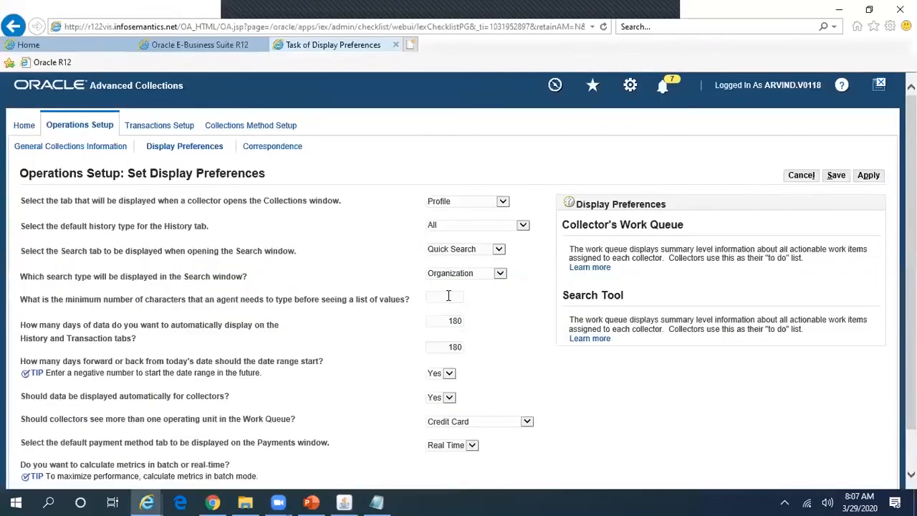
pyautogui.hotkey('alt', 'Tab')
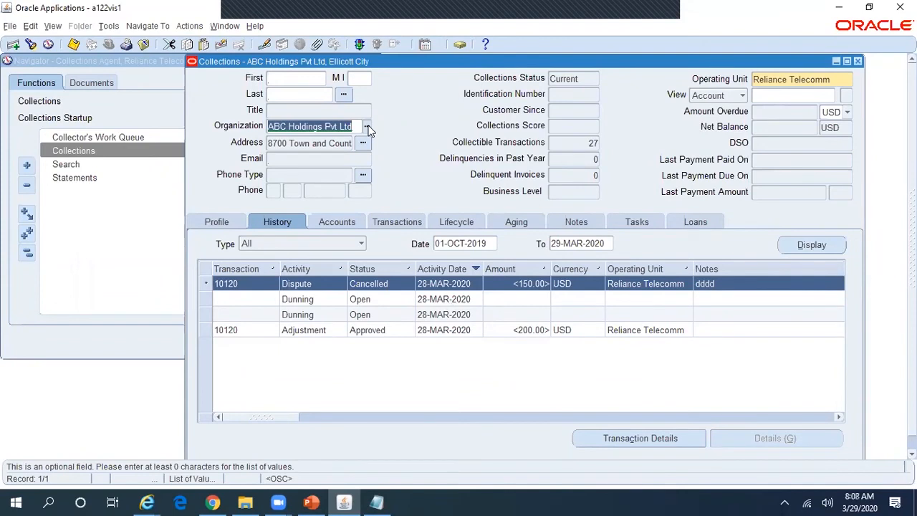
# Step: Redisplay the history for 01-OCT-2019 to 29-MAR-2020 and select the Adjustment row
pyautogui.hotkey('alt', 'Tab')
pyautogui.click(491, 245)
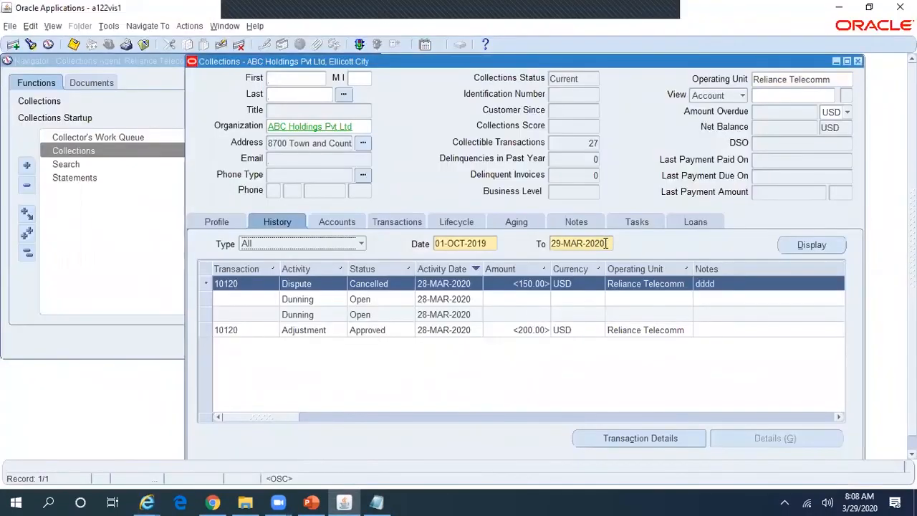
pyautogui.click(606, 242)
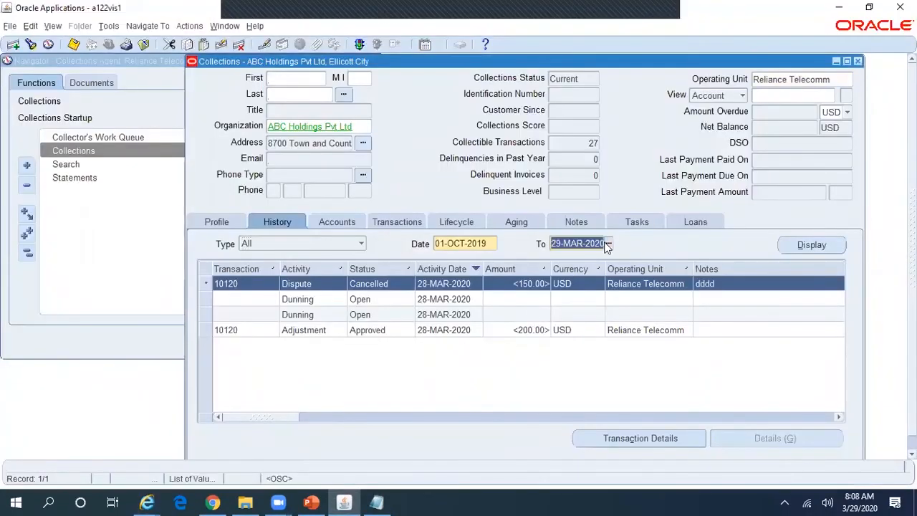
pyautogui.click(491, 242)
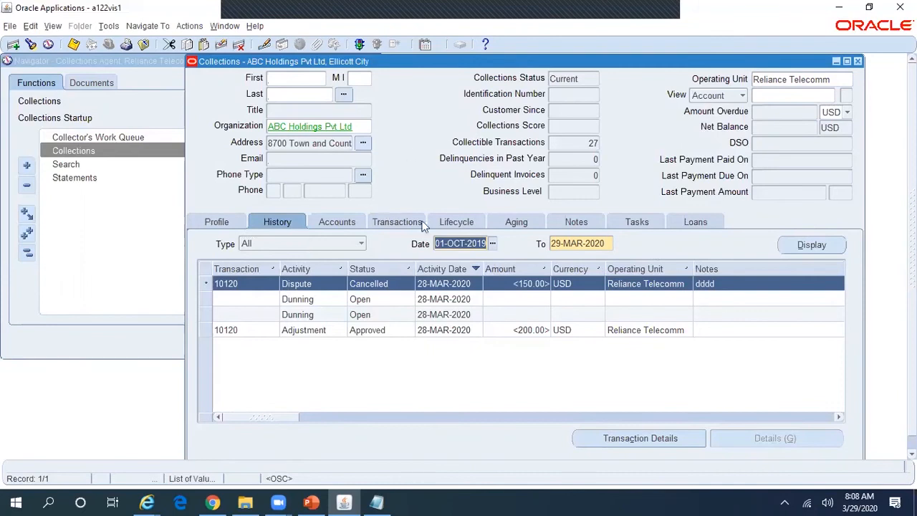
pyautogui.click(819, 242)
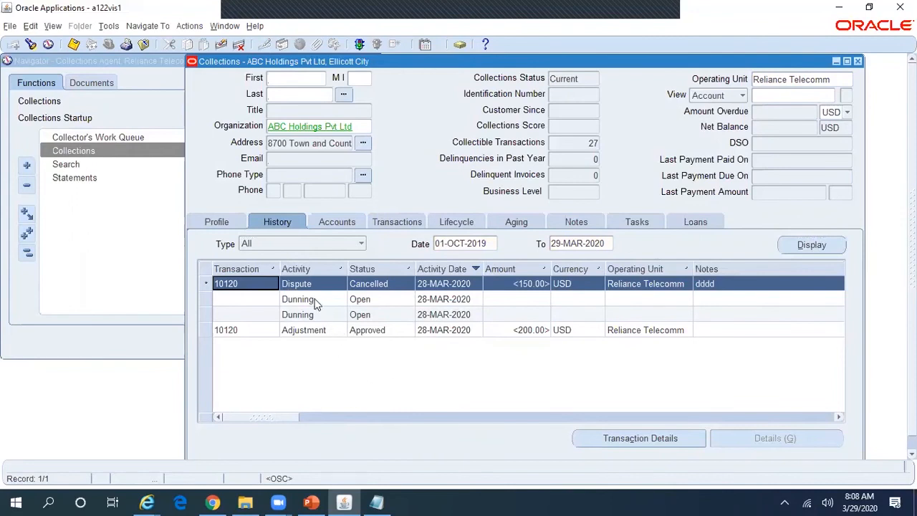
pyautogui.click(328, 337)
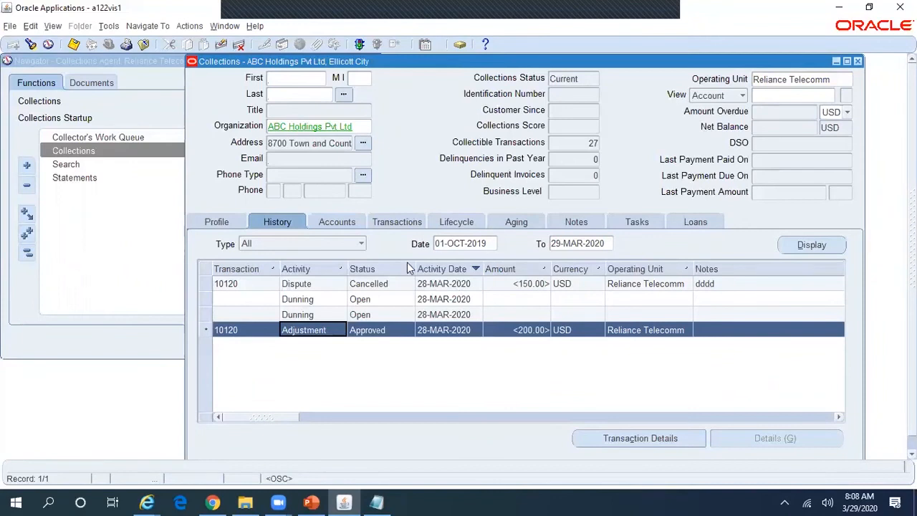
# Step: Filter the history to Dispute records and redisplay them, then return to All types
pyautogui.click(361, 244)
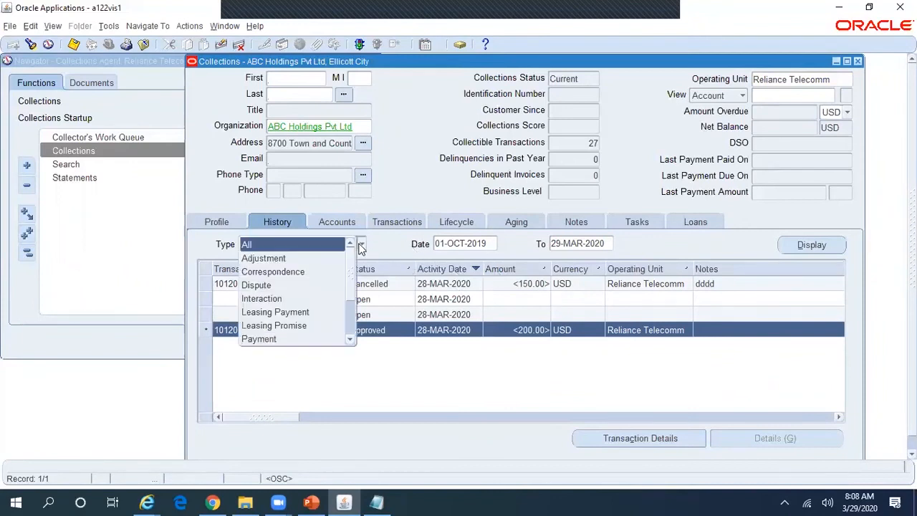
pyautogui.click(329, 285)
pyautogui.click(782, 247)
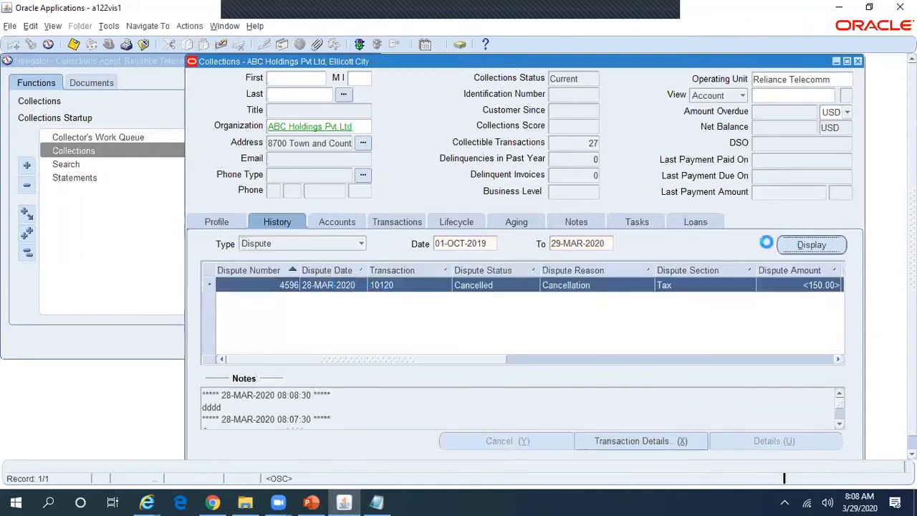
pyautogui.click(361, 245)
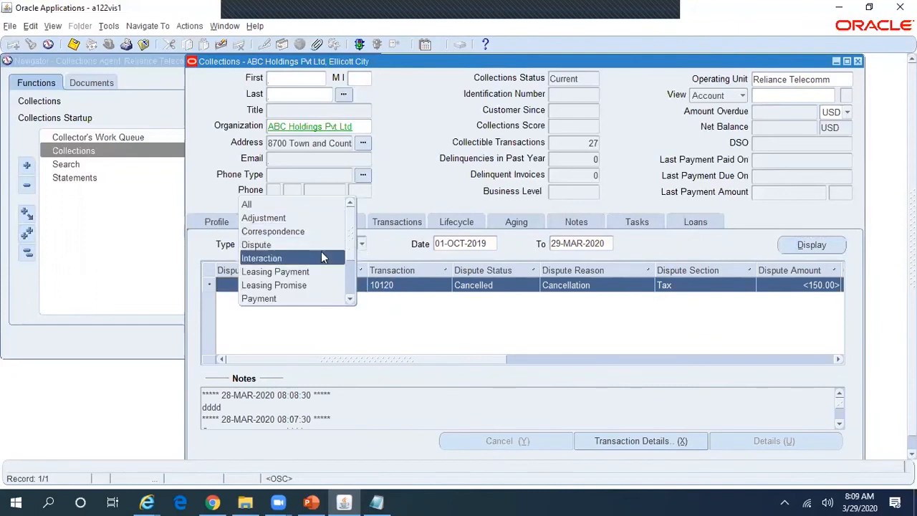
pyautogui.click(294, 207)
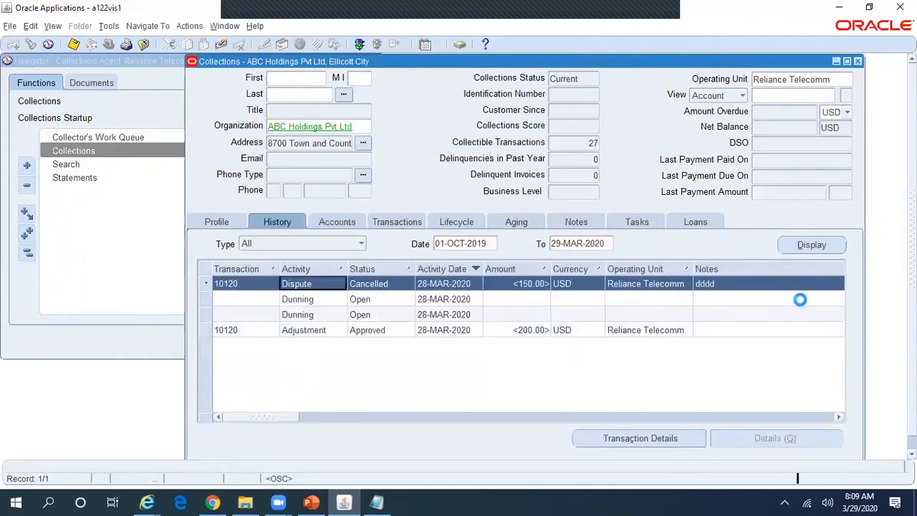
# Step: Filter the history to Adjustment, showing the <200.00> USD bad debts adjustment, then back to All
pyautogui.click(362, 244)
pyautogui.click(335, 257)
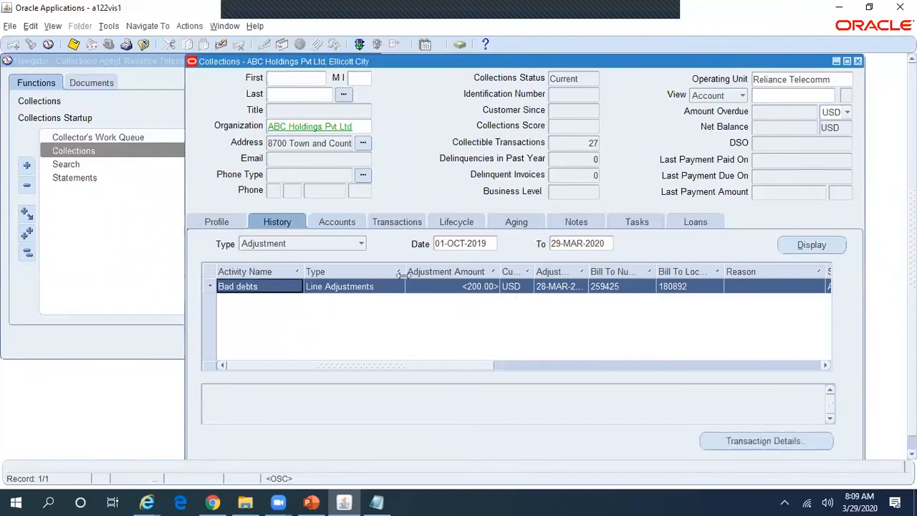
pyautogui.click(361, 243)
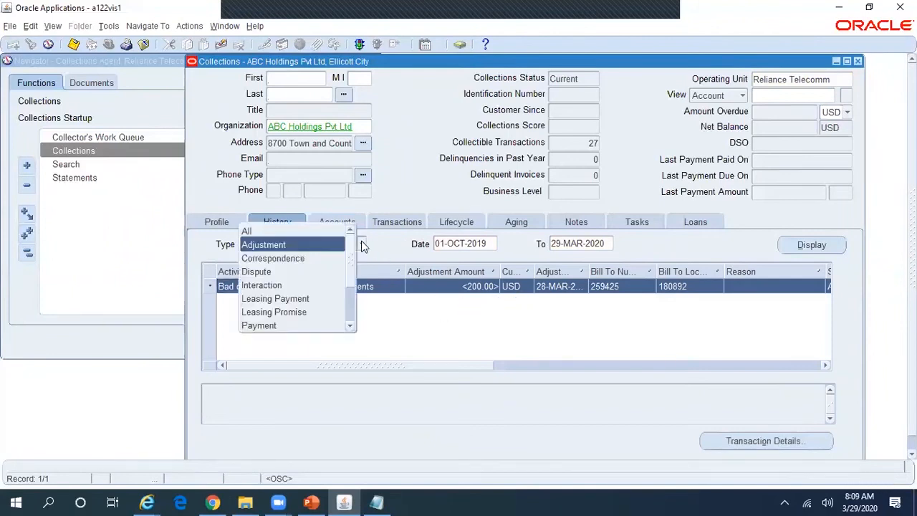
pyautogui.click(295, 231)
pyautogui.hotkey('alt', 'Tab')
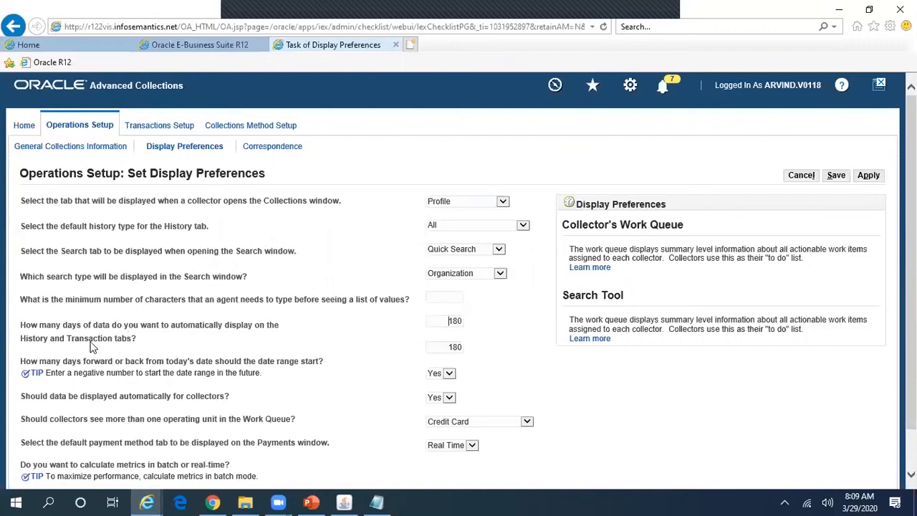
# Step: List invoices 10336 and 10315 on the Transactions tab with Include Current ticked
pyautogui.hotkey('alt', 'Tab')
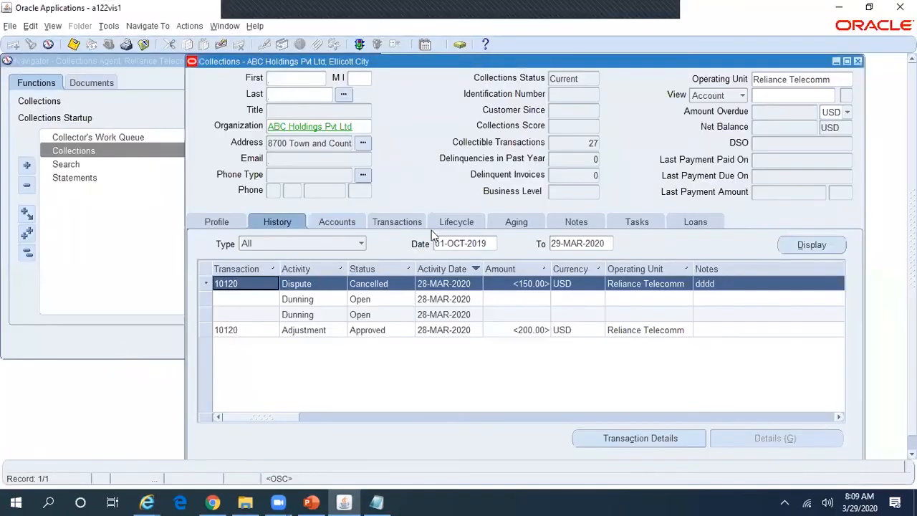
pyautogui.click(403, 222)
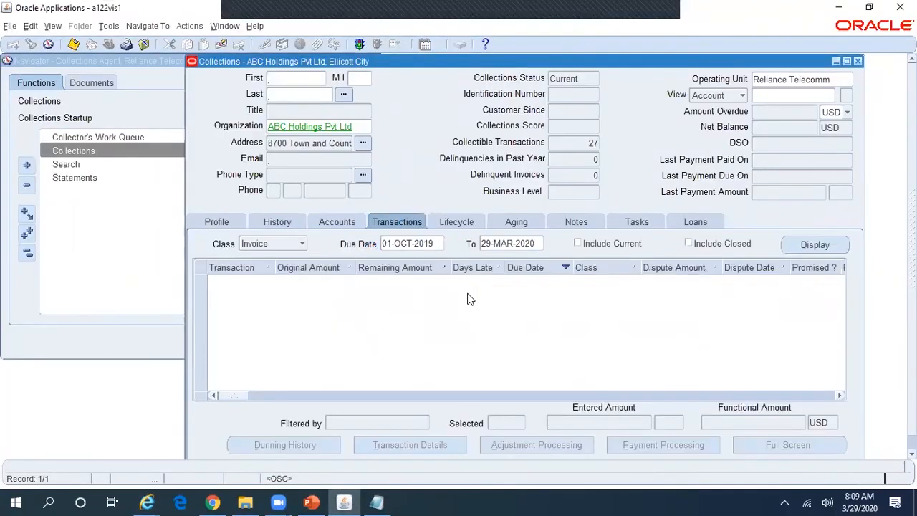
pyautogui.click(620, 244)
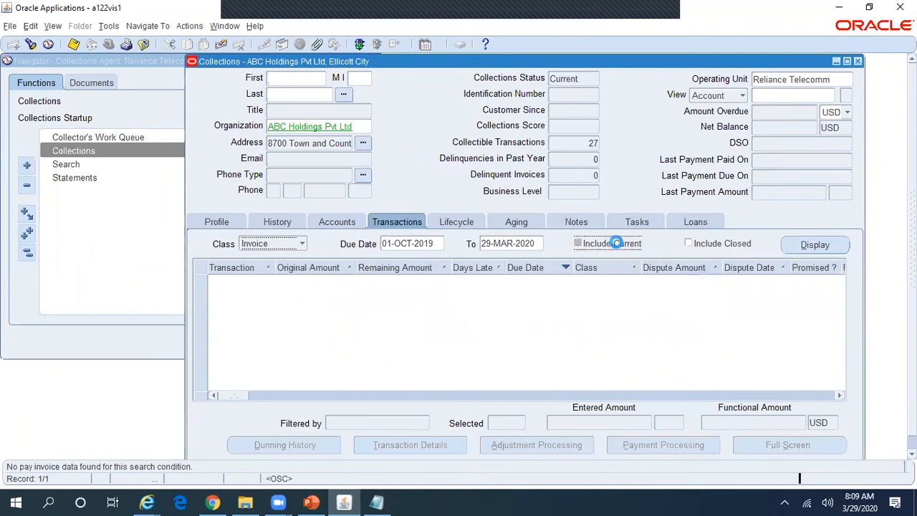
pyautogui.click(838, 246)
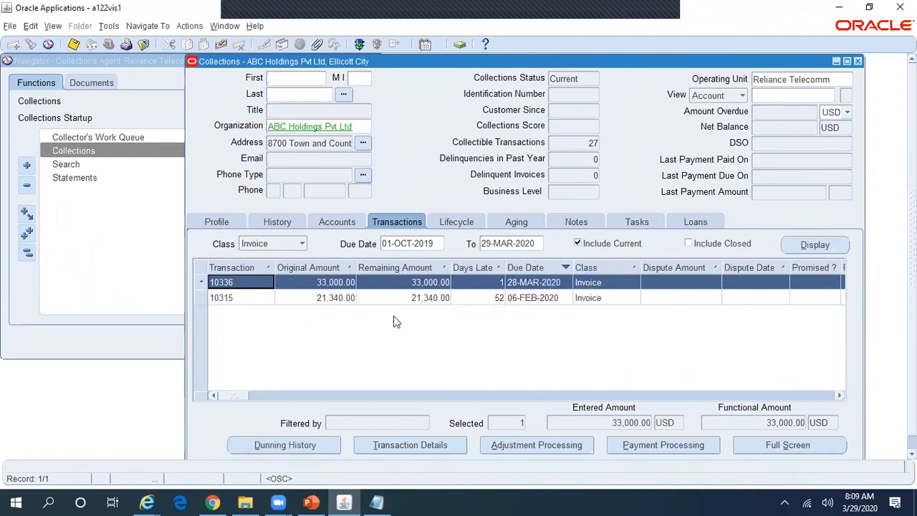
# Step: Check the transaction Class list, keeping Invoice, then return to the History tab's Type list
pyautogui.click(302, 244)
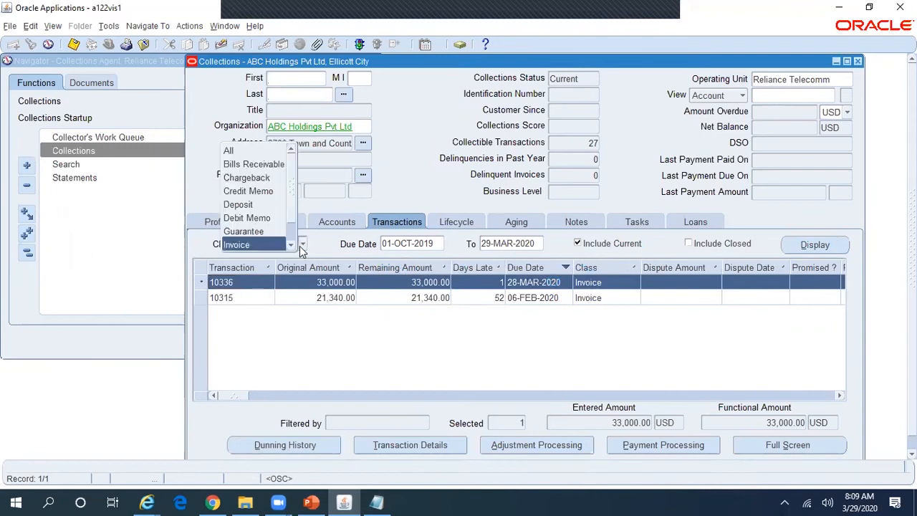
pyautogui.scroll(-2, 288, 204)
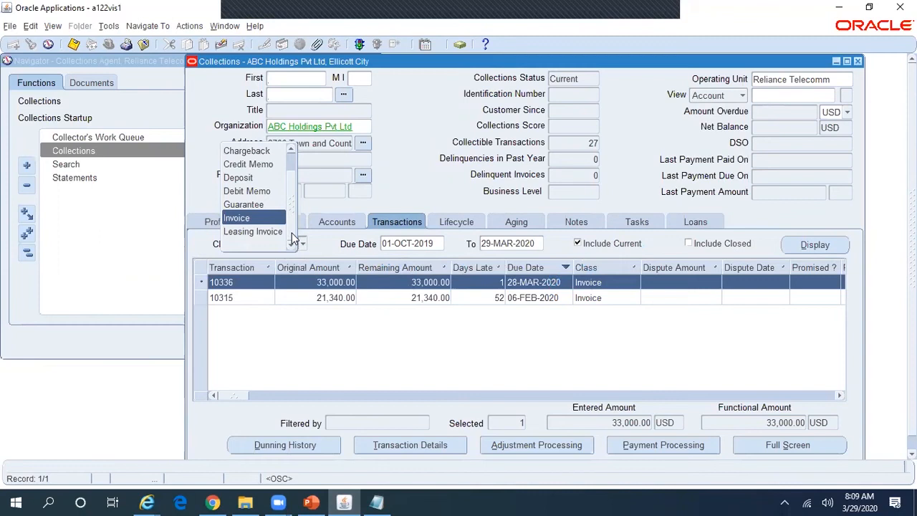
pyautogui.click(285, 220)
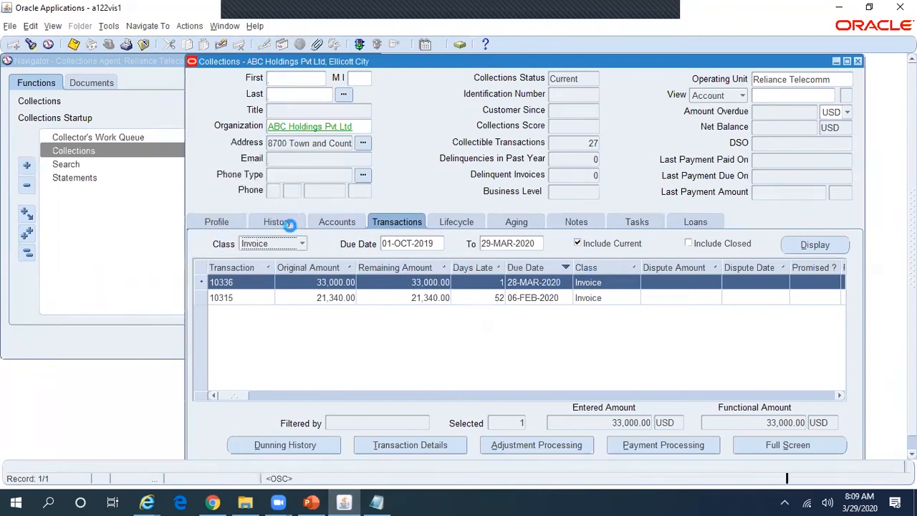
pyautogui.click(286, 223)
pyautogui.click(362, 245)
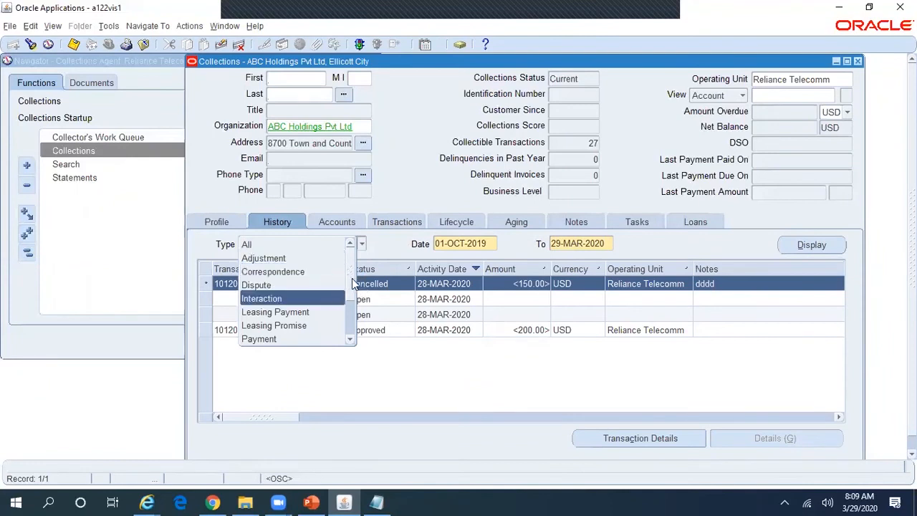
# Step: Review the history Type list leaving it on All, then show invoices 10336 and 10315
pyautogui.scroll(-4, 352, 278)
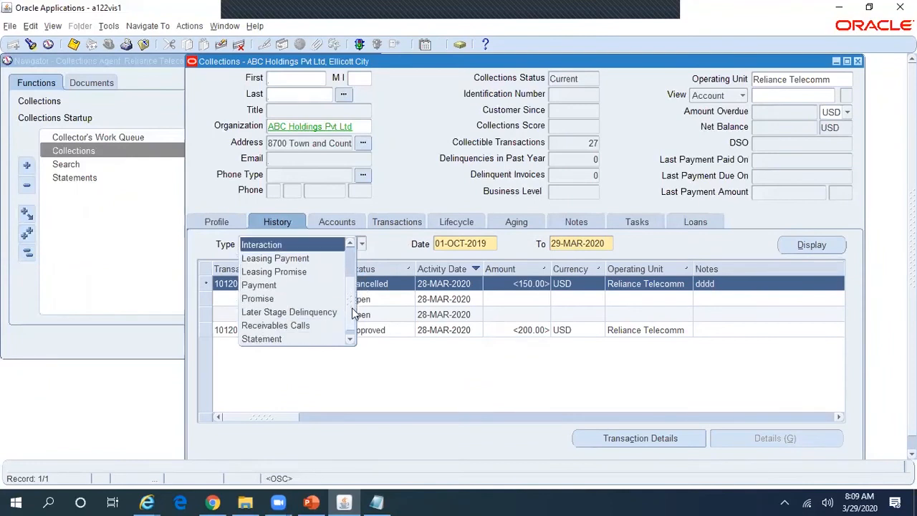
pyautogui.scroll(-1, 352, 319)
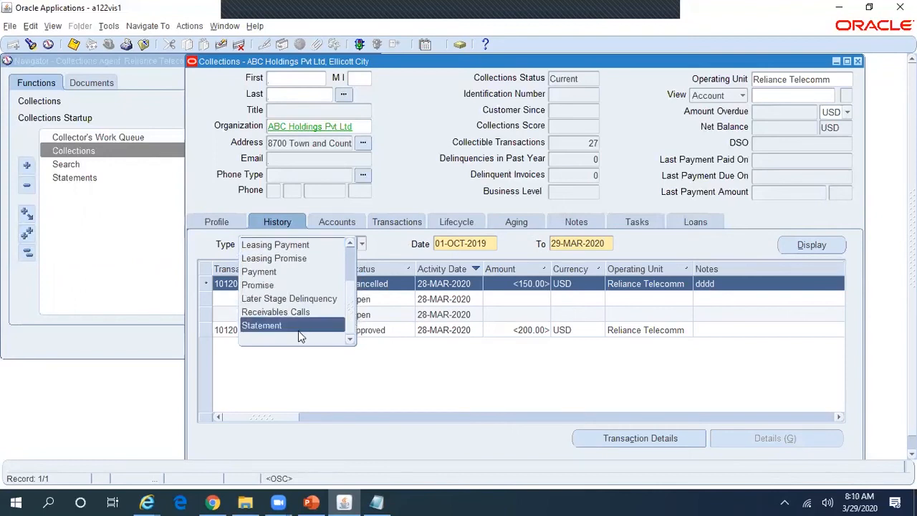
pyautogui.click(416, 357)
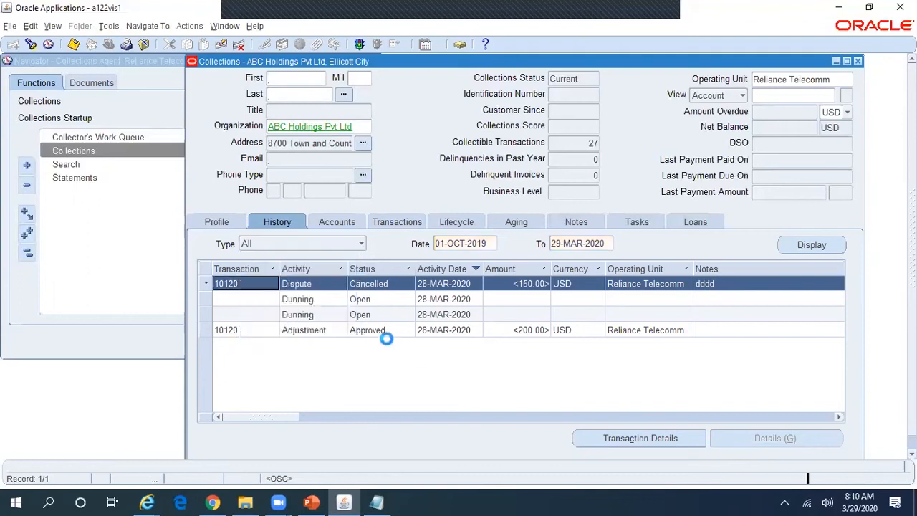
pyautogui.click(362, 245)
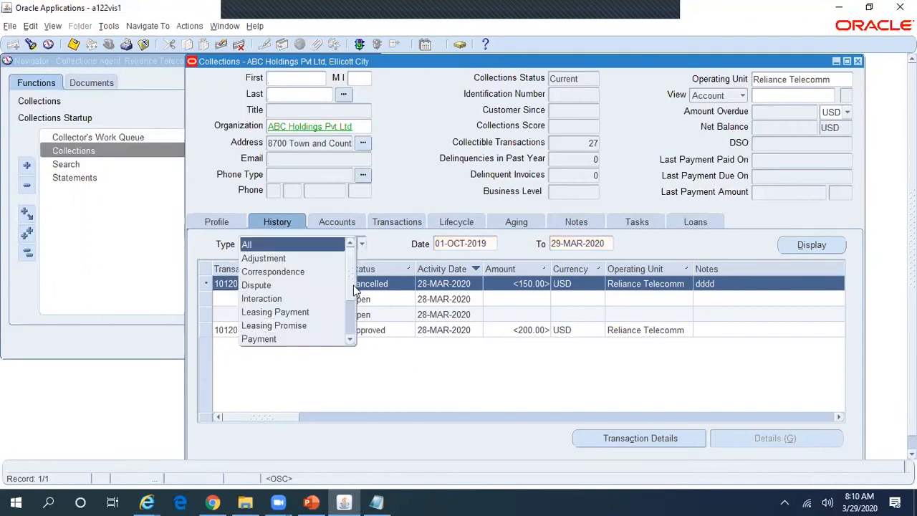
pyautogui.click(403, 223)
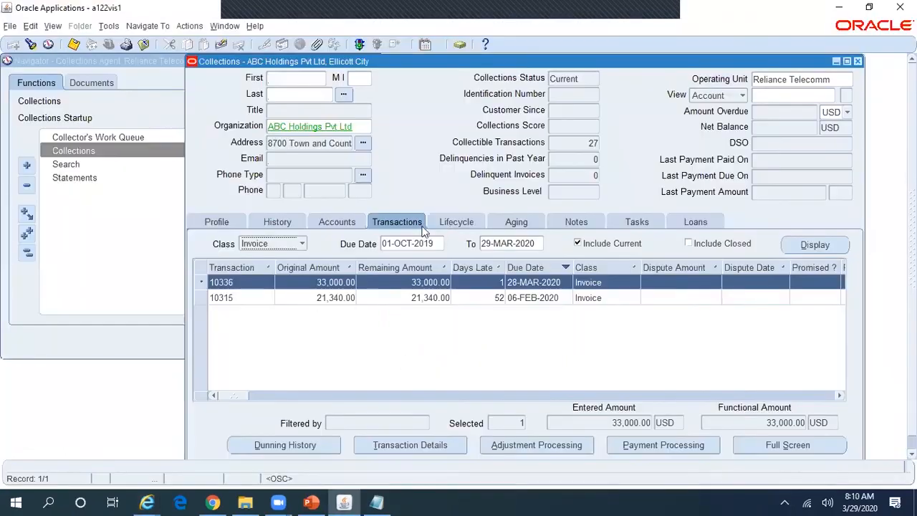
# Step: Focus the form's Operating Unit field, then scroll to the end of the Display Preferences page
pyautogui.hotkey('alt', 'Tab')
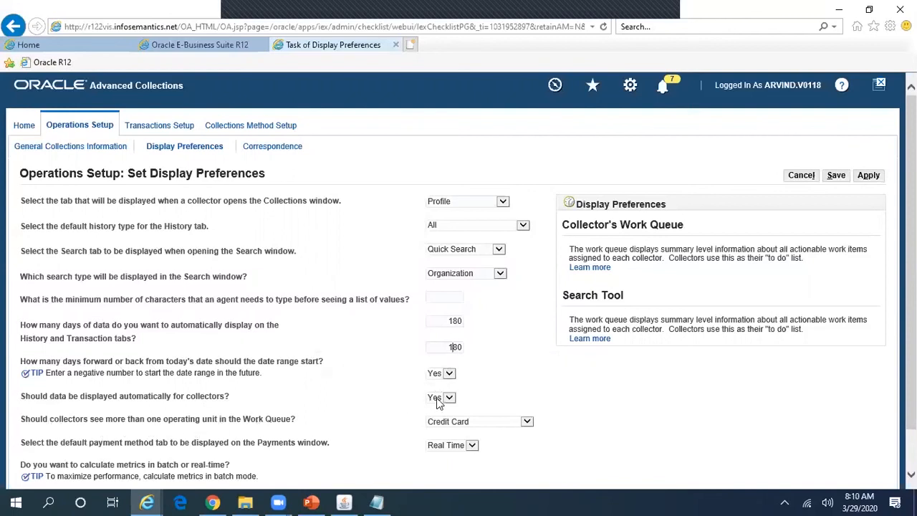
pyautogui.hotkey('alt', 'Tab')
pyautogui.click(834, 81)
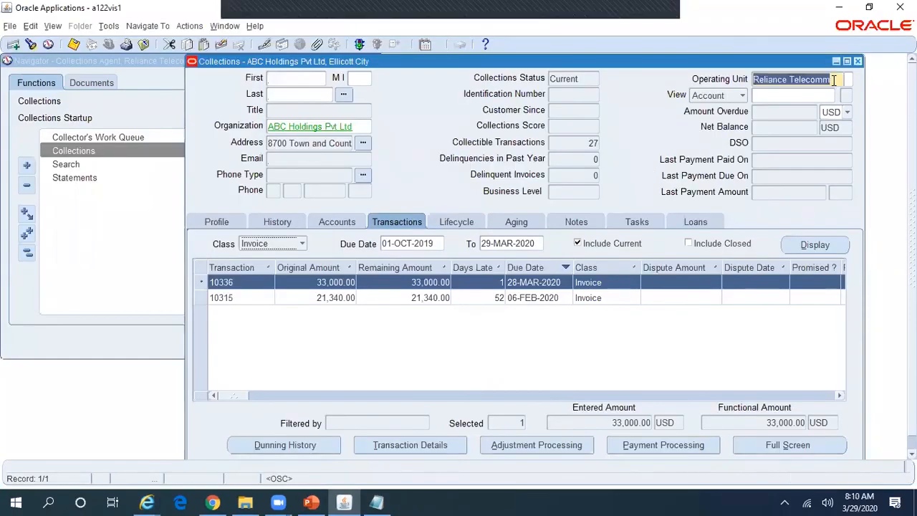
pyautogui.hotkey('alt', 'Tab')
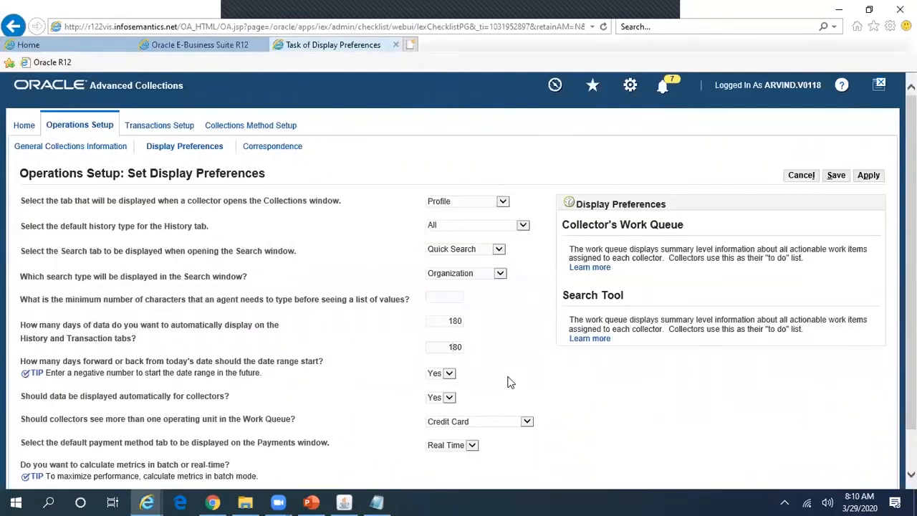
pyautogui.scroll(-1, 373, 403)
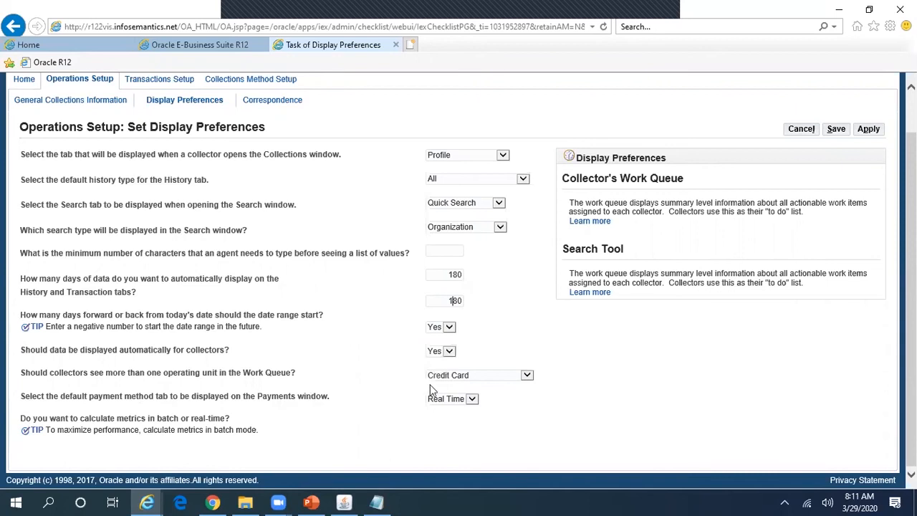
# Step: Keep Credit Card as the default payment tab, comparing with payment processing for invoice 10336
pyautogui.click(469, 375)
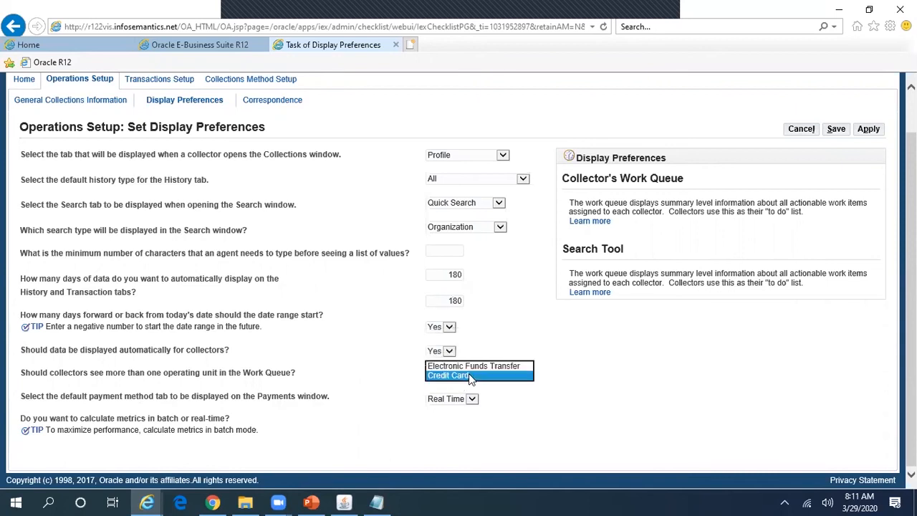
pyautogui.click(560, 394)
pyautogui.hotkey('alt', 'Tab')
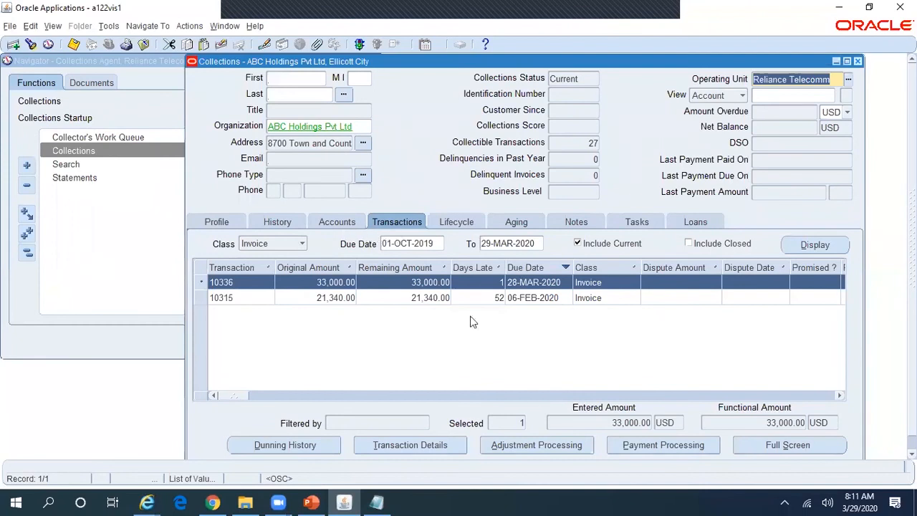
pyautogui.click(680, 446)
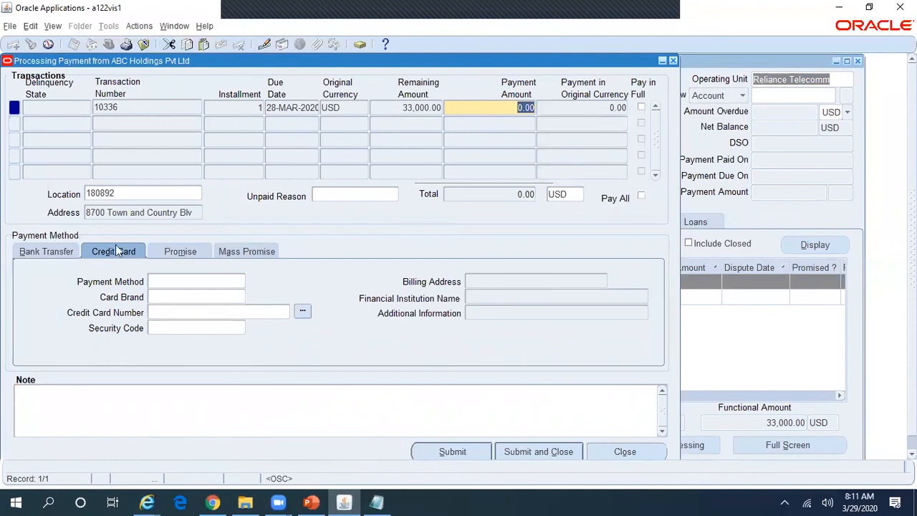
pyautogui.hotkey('alt', 'Tab')
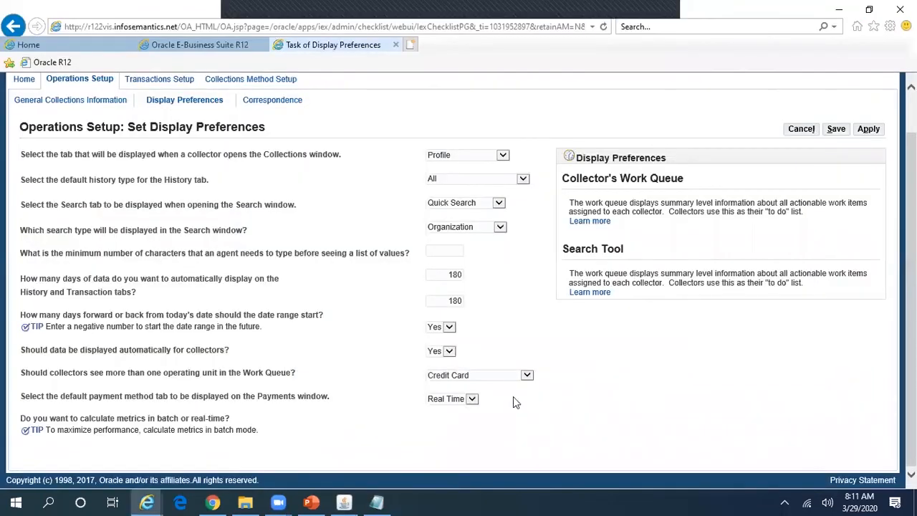
pyautogui.click(503, 378)
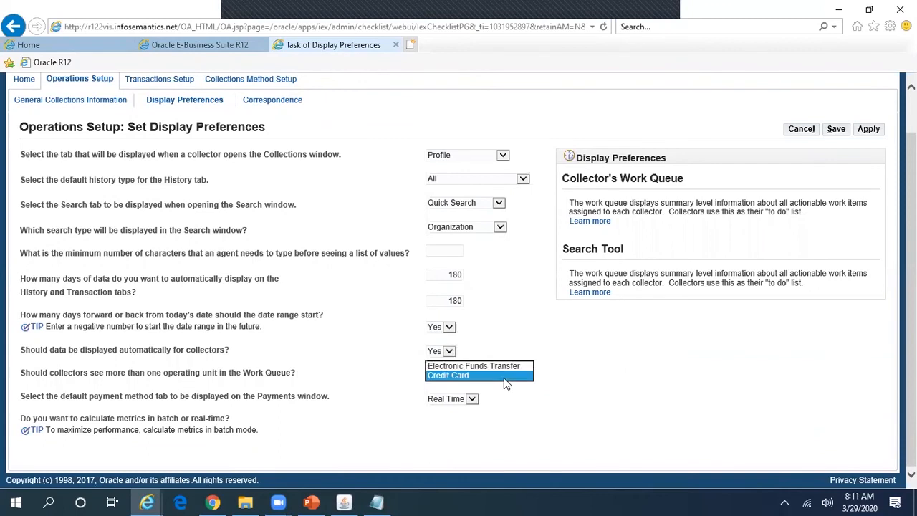
pyautogui.click(631, 372)
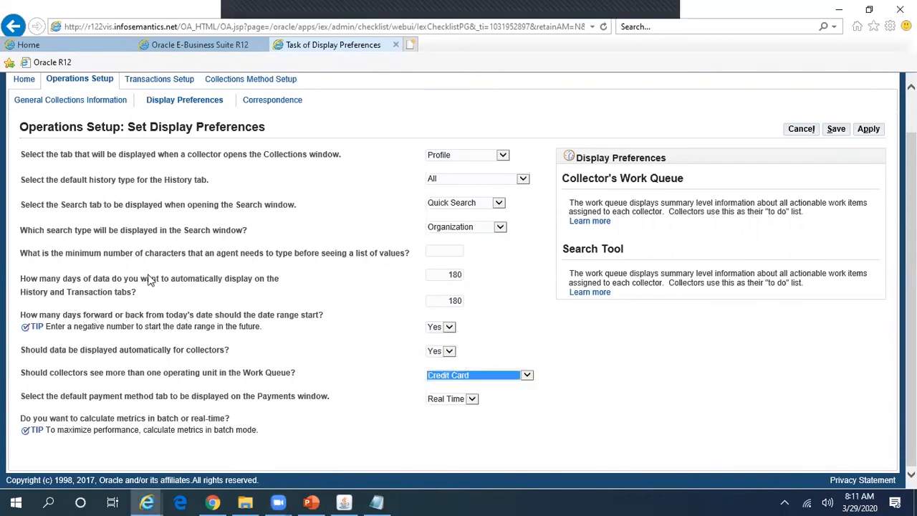
# Step: View the Bank Transfer payment fields, then close the Payment Processing window
pyautogui.click(344, 502)
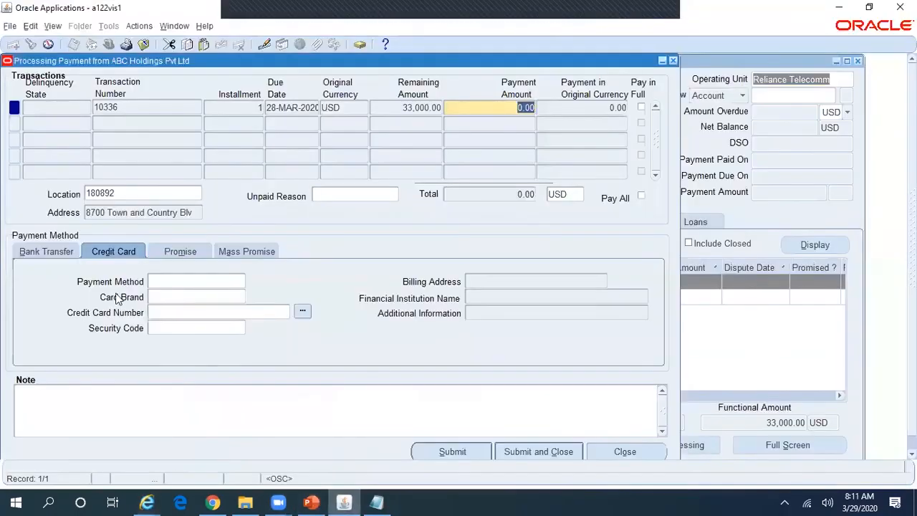
pyautogui.click(48, 251)
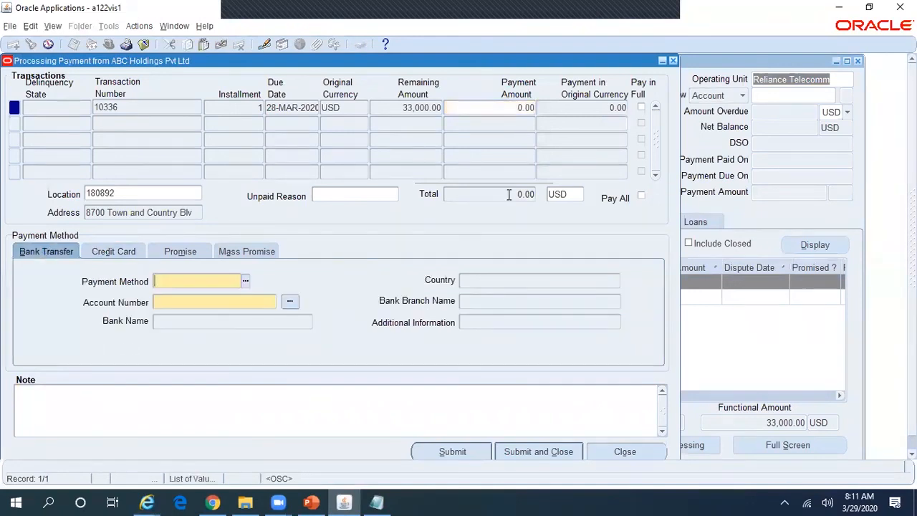
pyautogui.click(673, 60)
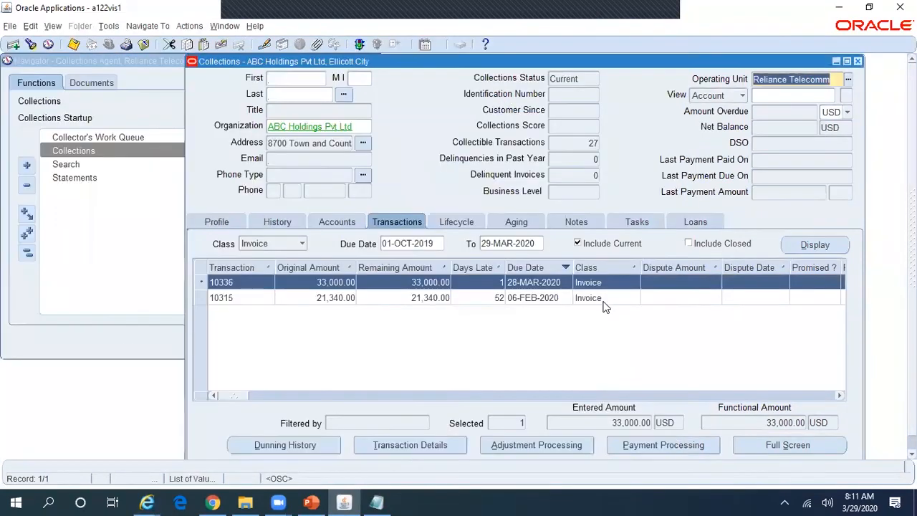
# Step: Apply the display preferences, then apply the General Collections Information task settings
pyautogui.hotkey('alt', 'Tab')
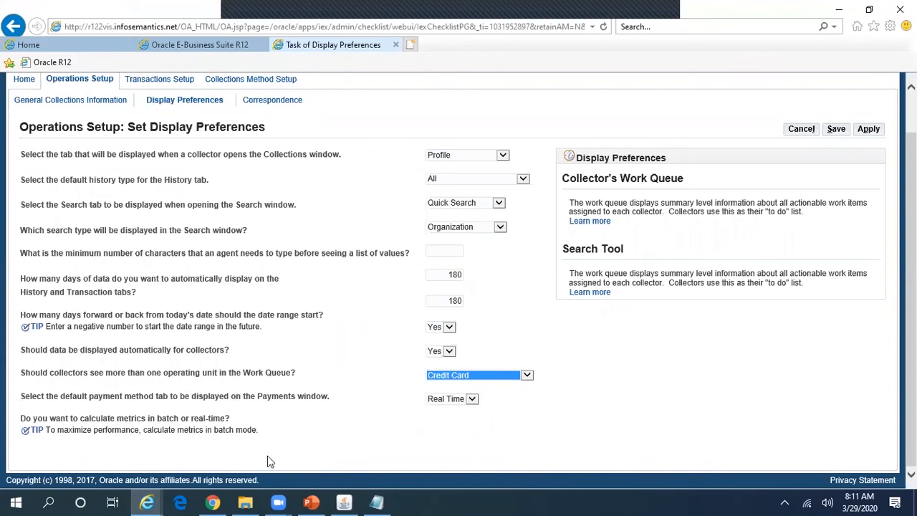
pyautogui.scroll(2, 896, 253)
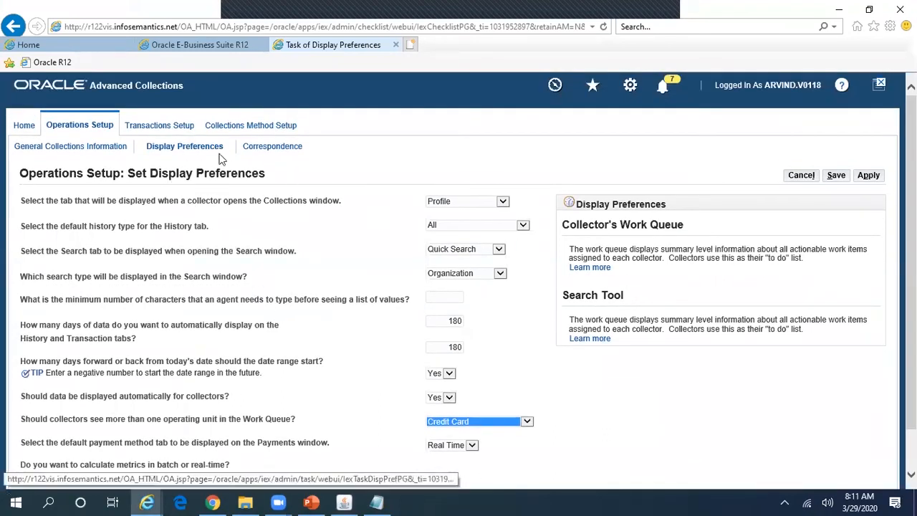
pyautogui.click(868, 176)
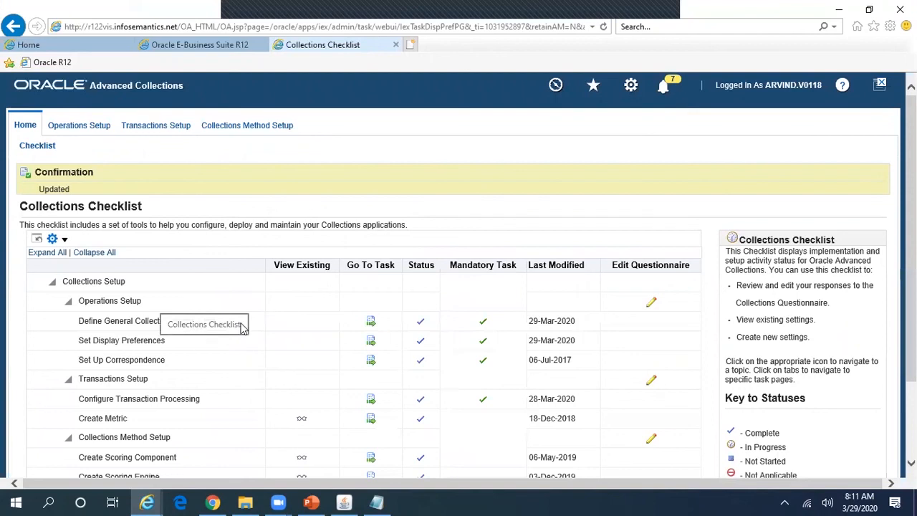
pyautogui.click(368, 326)
pyautogui.moveTo(911, 171)
pyautogui.mouseDown()
pyautogui.moveTo(911, 218)
pyautogui.moveTo(911, 169)
pyautogui.mouseUp()
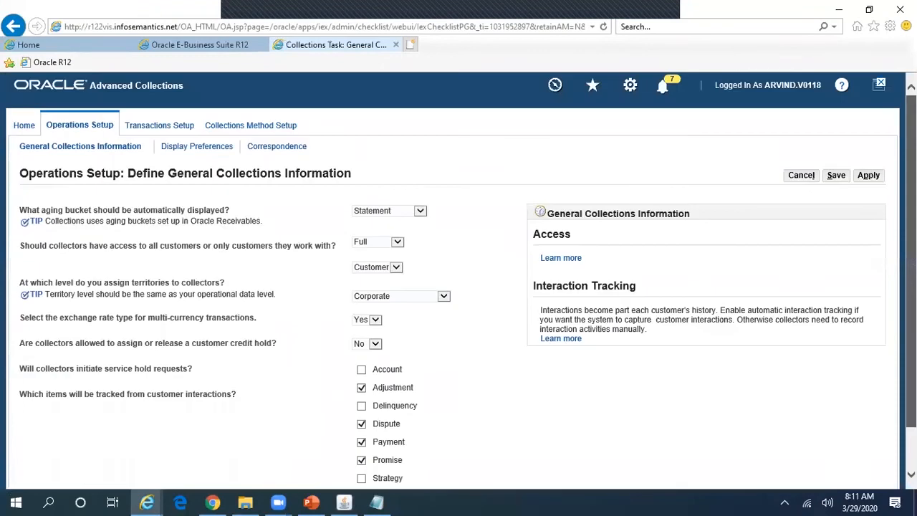
pyautogui.click(868, 176)
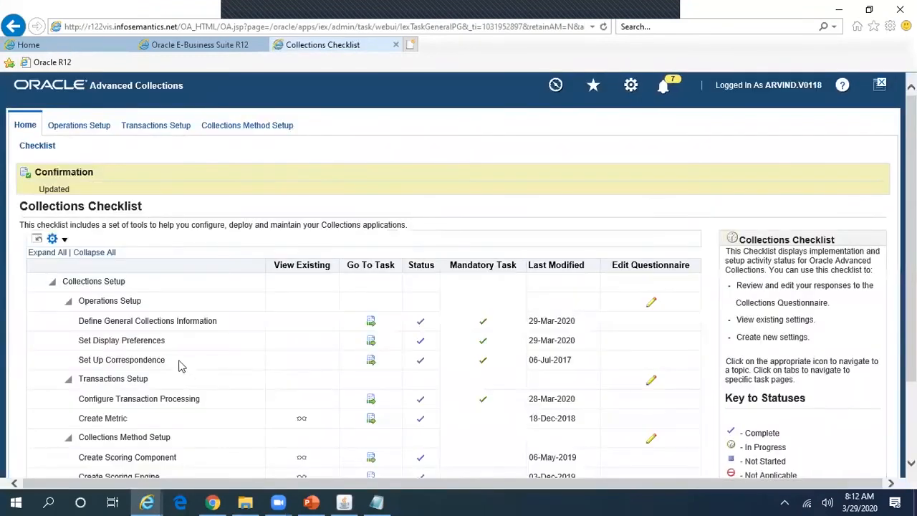
# Step: On Set Up Correspondence, keep Automatic sending and Print as the default correspondence method
pyautogui.click(366, 362)
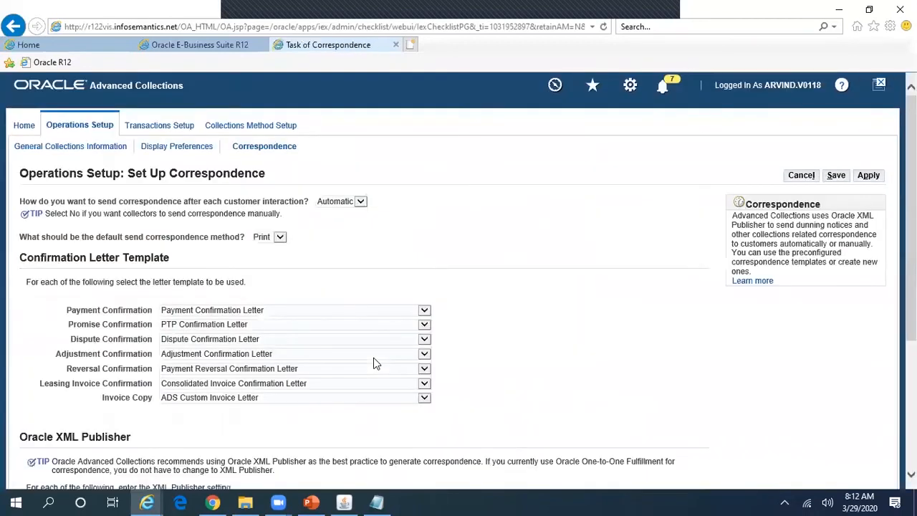
pyautogui.scroll(-1, 458, 279)
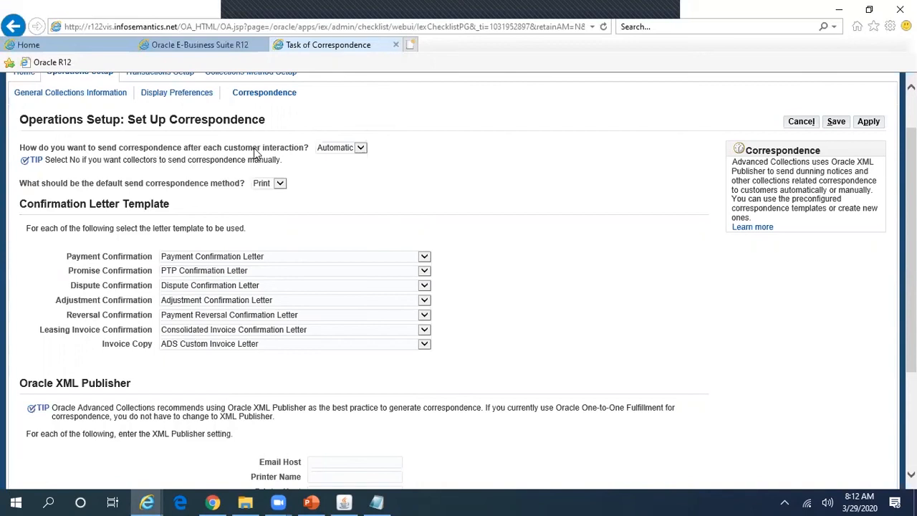
pyautogui.click(353, 149)
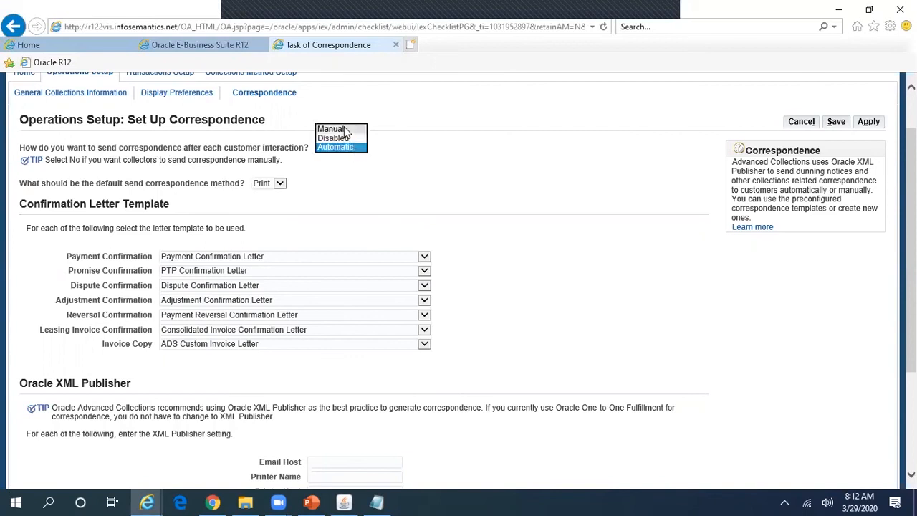
pyautogui.click(447, 160)
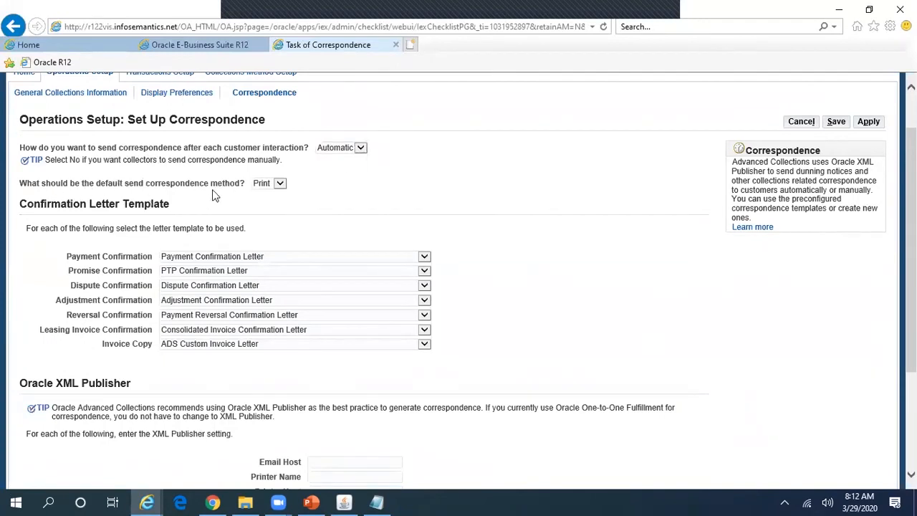
pyautogui.click(280, 184)
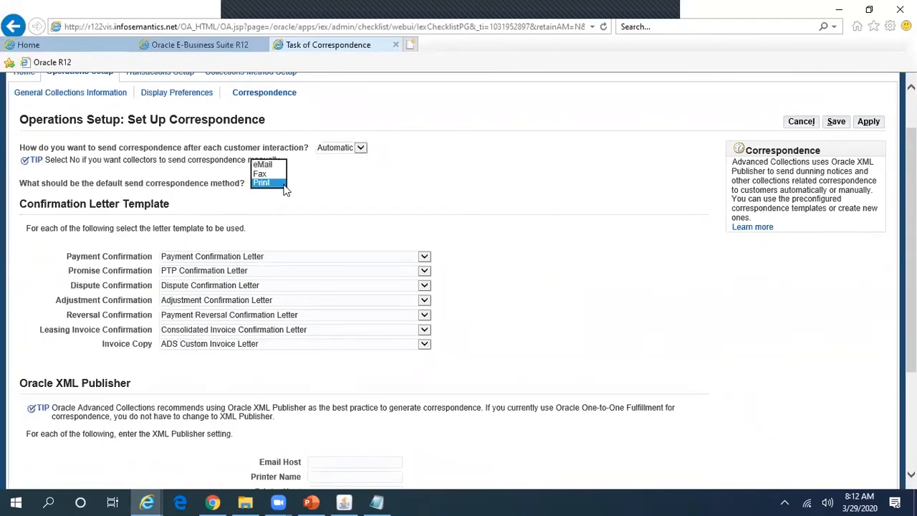
pyautogui.click(370, 187)
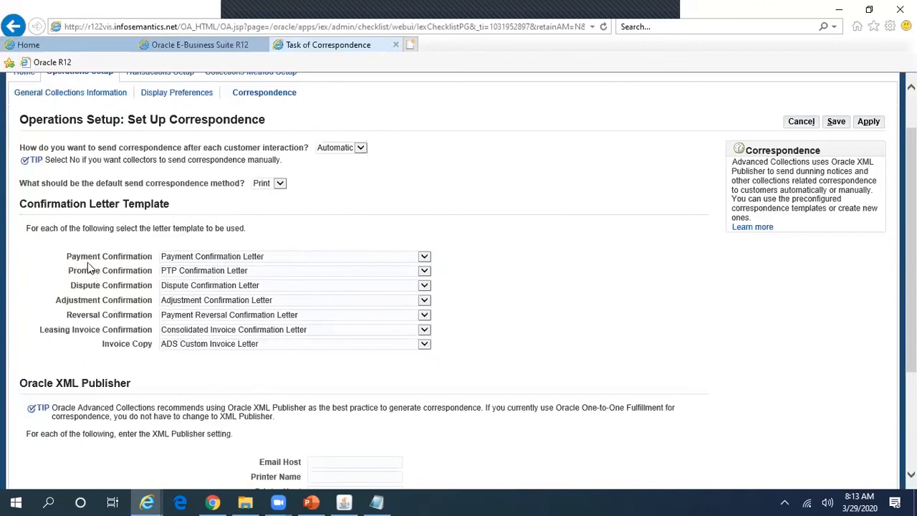
# Step: Keep Payment Confirmation Letter as the payment confirmation template and apply the correspondence settings
pyautogui.click(264, 255)
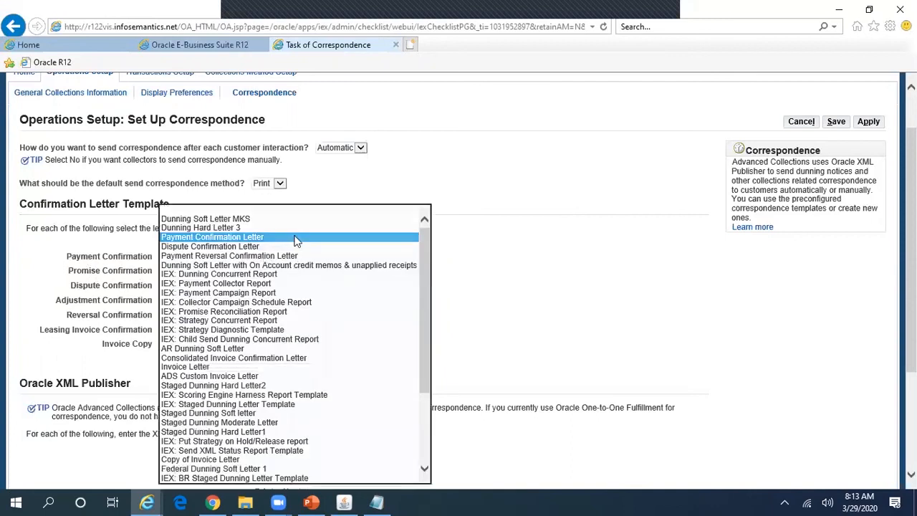
pyautogui.click(293, 237)
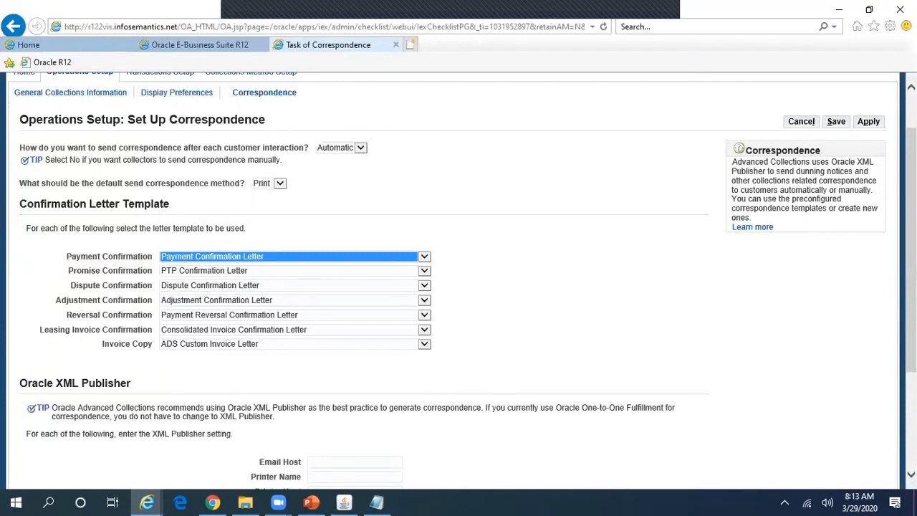
pyautogui.scroll(-2, 458, 279)
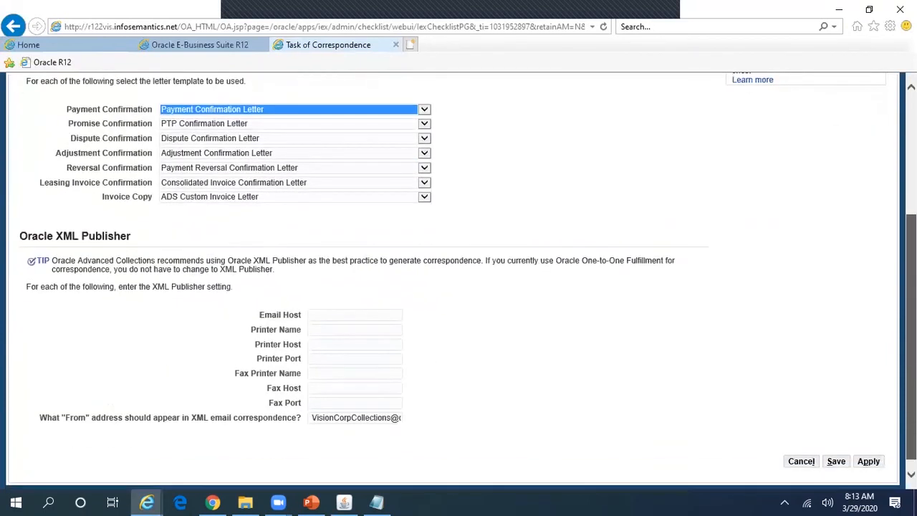
pyautogui.scroll(3, 459, 280)
pyautogui.click(872, 179)
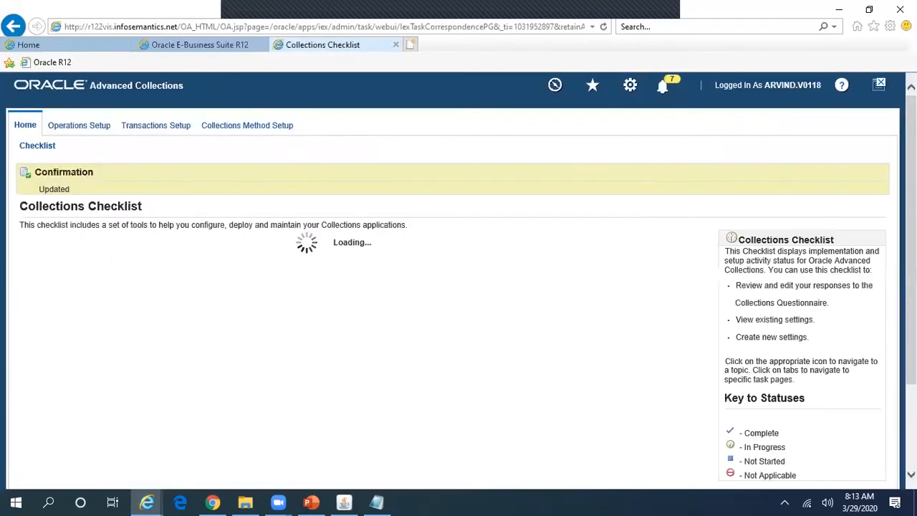
pyautogui.scroll(-2, 452, 316)
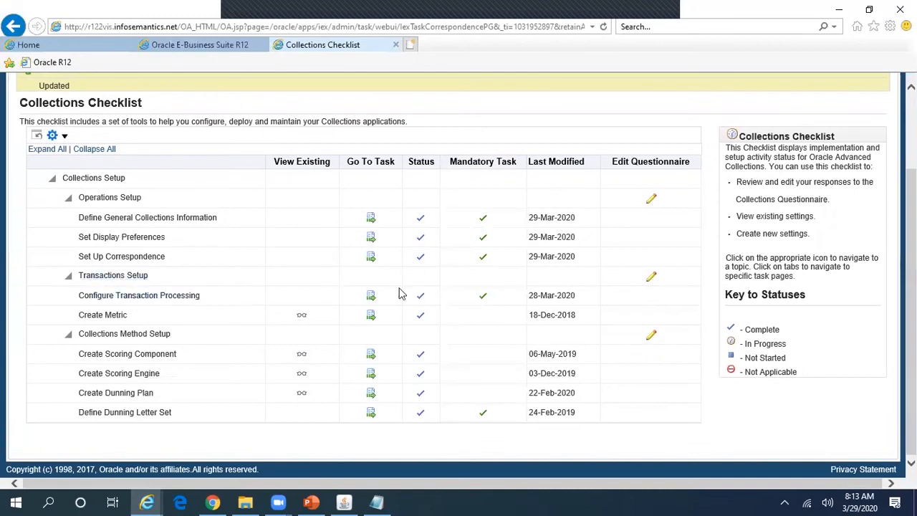
# Step: Open Configure Transaction Processing and compare it with the Collections form's profile and transactions
pyautogui.click(371, 297)
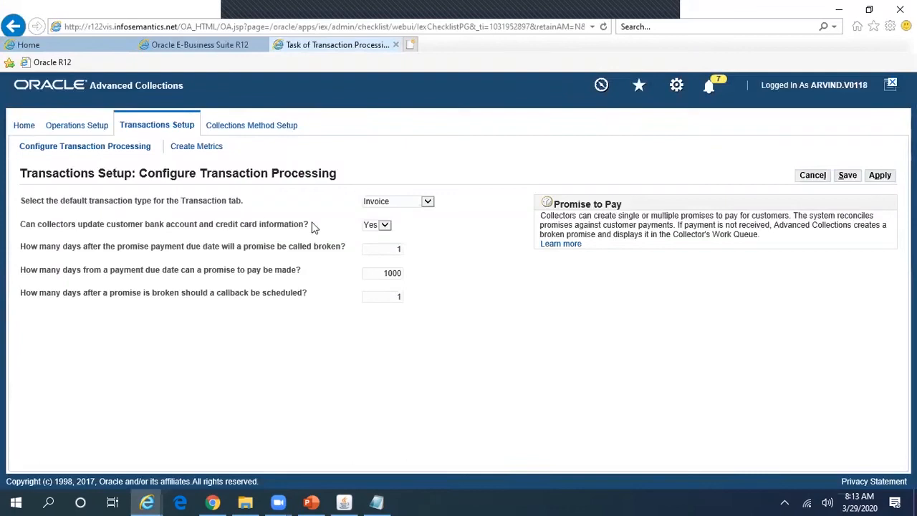
pyautogui.click(344, 501)
pyautogui.click(221, 222)
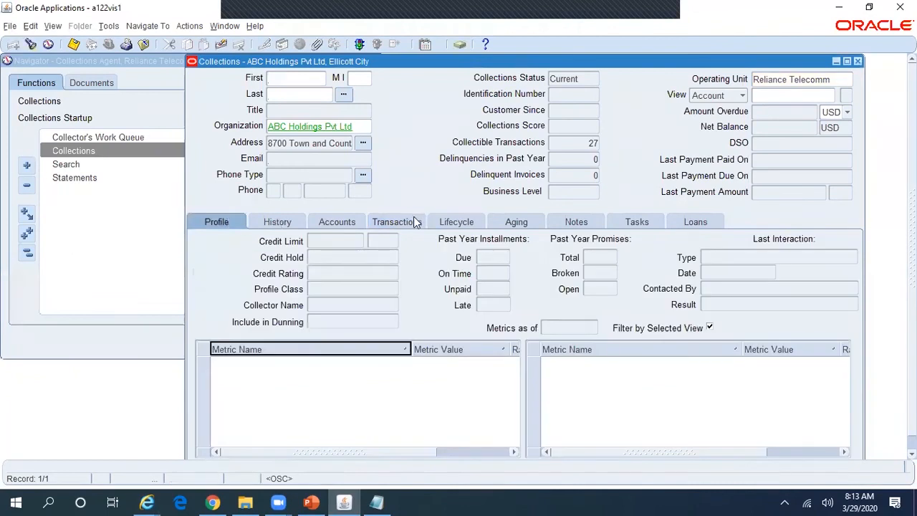
pyautogui.click(411, 218)
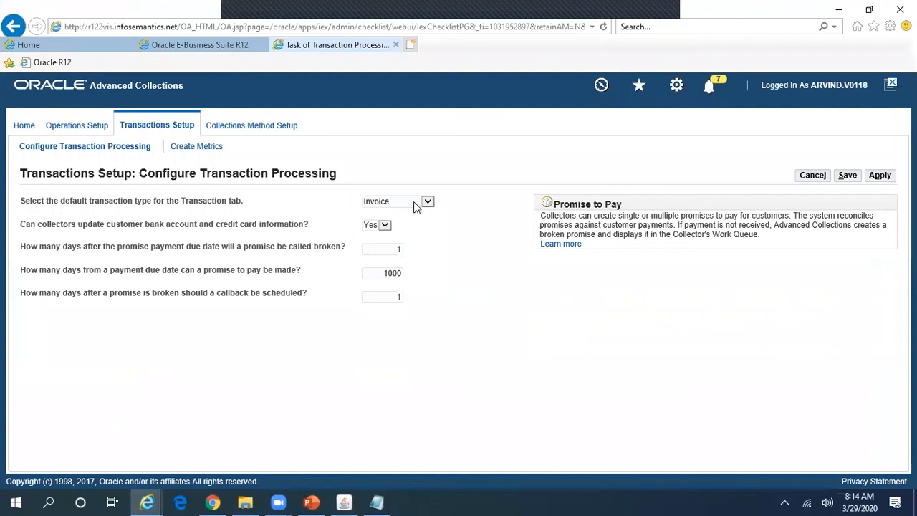
# Step: Keep Invoice as the default transaction type and select the days-until-promise-broken value
pyautogui.click(415, 201)
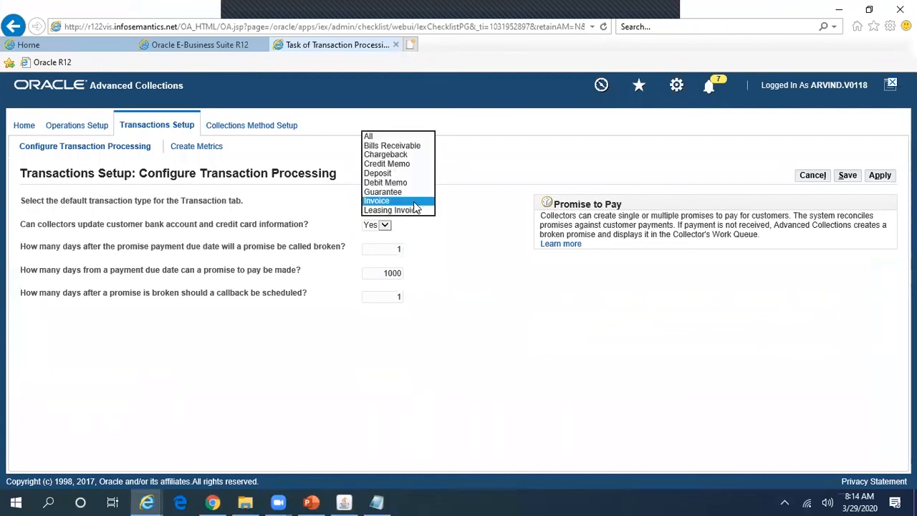
pyautogui.click(472, 268)
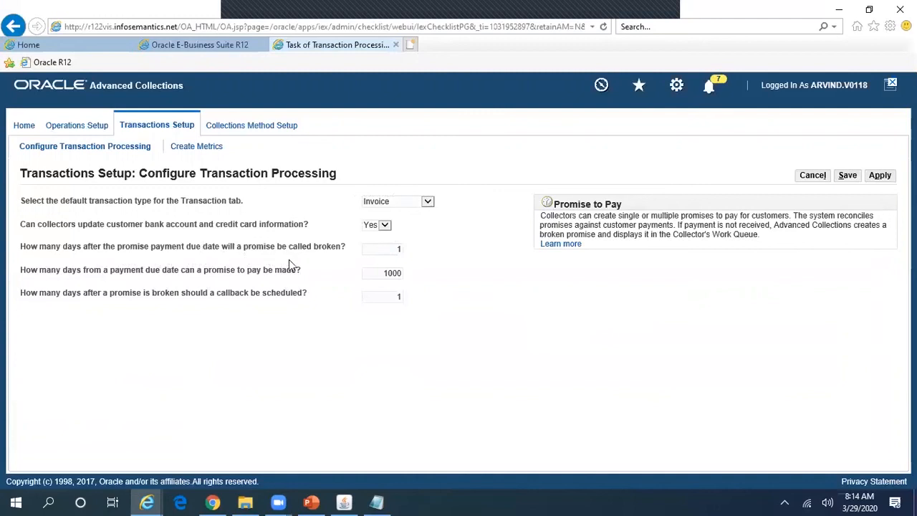
pyautogui.click(395, 248)
# Step: Check the Current collections status on the ABC Holdings Collections form, then show its Notes tab
pyautogui.click(346, 501)
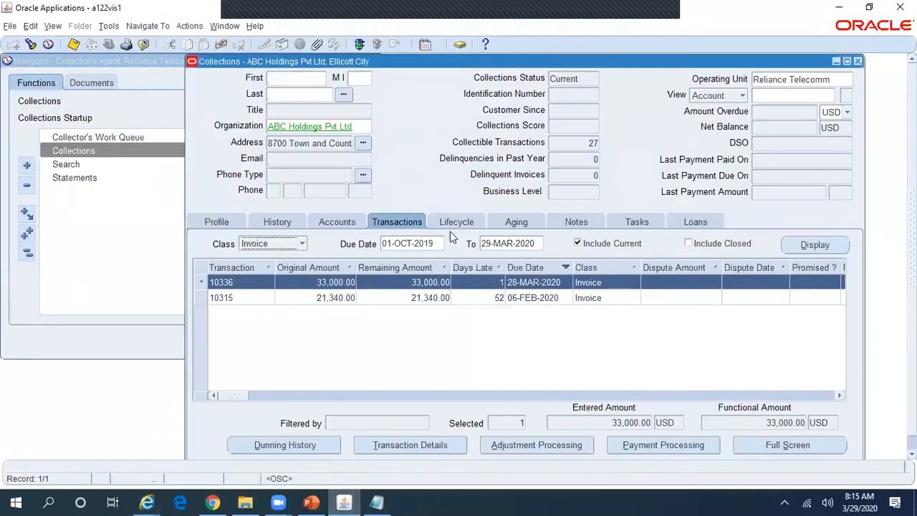
pyautogui.doubleClick(575, 82)
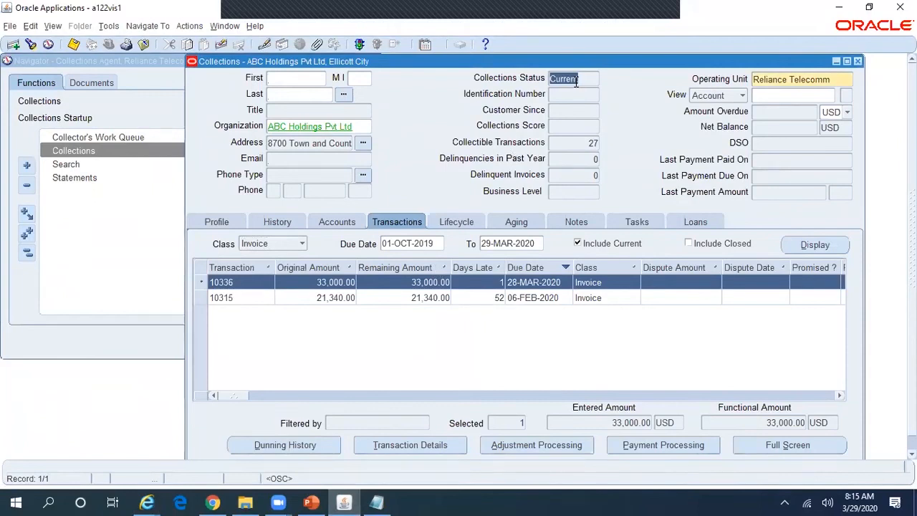
pyautogui.hotkey('alt', 'Tab')
pyautogui.click(576, 222)
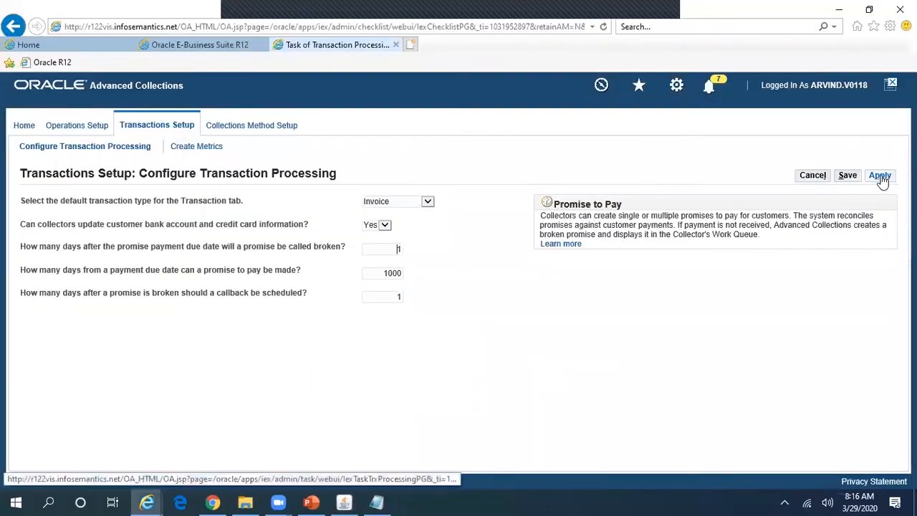
# Step: Apply the transaction processing settings, then cancel a blank new metric after its required-fields error
pyautogui.click(881, 179)
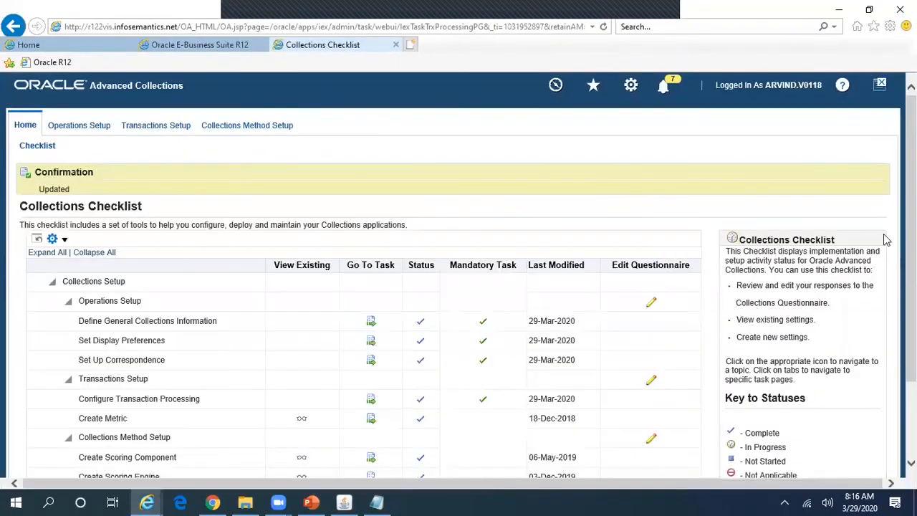
pyautogui.scroll(-3, 261, 393)
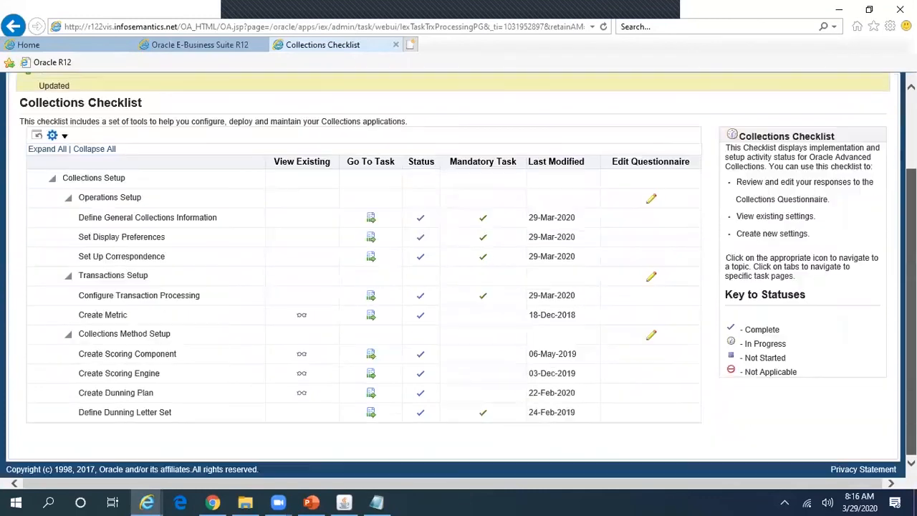
pyautogui.click(371, 315)
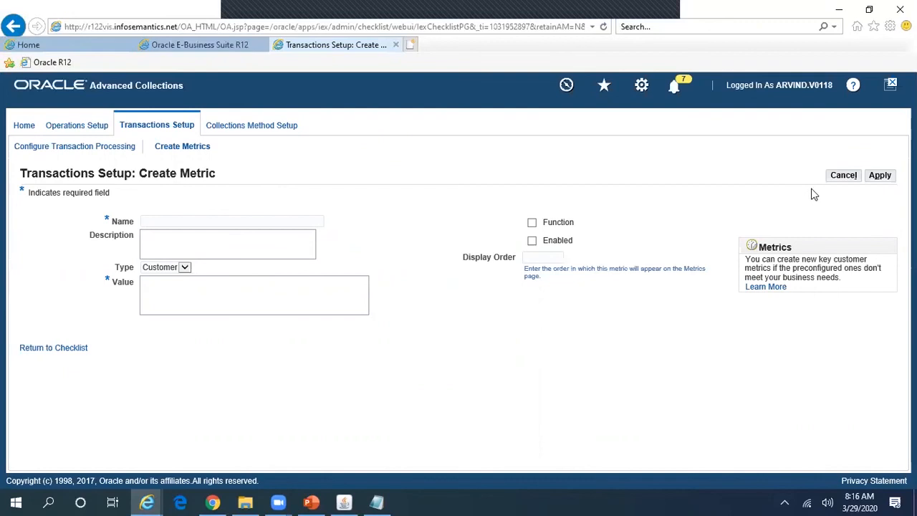
pyautogui.click(880, 176)
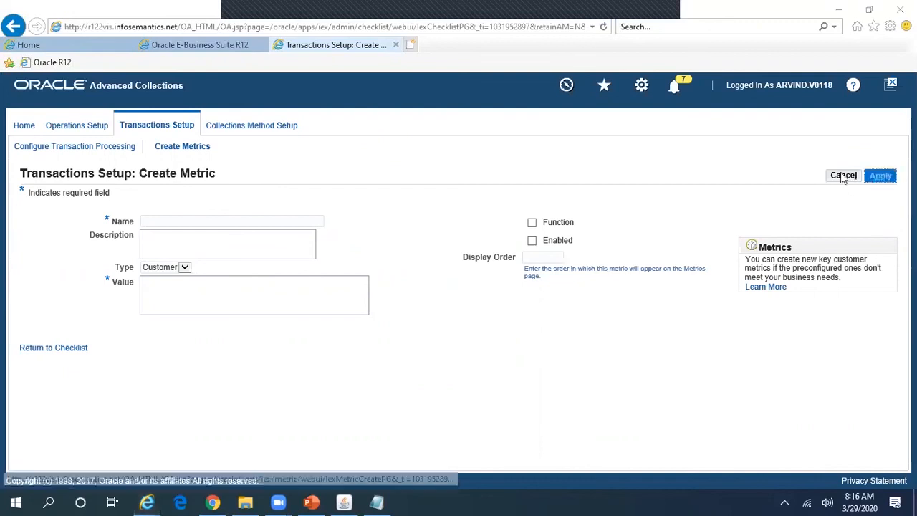
pyautogui.click(537, 303)
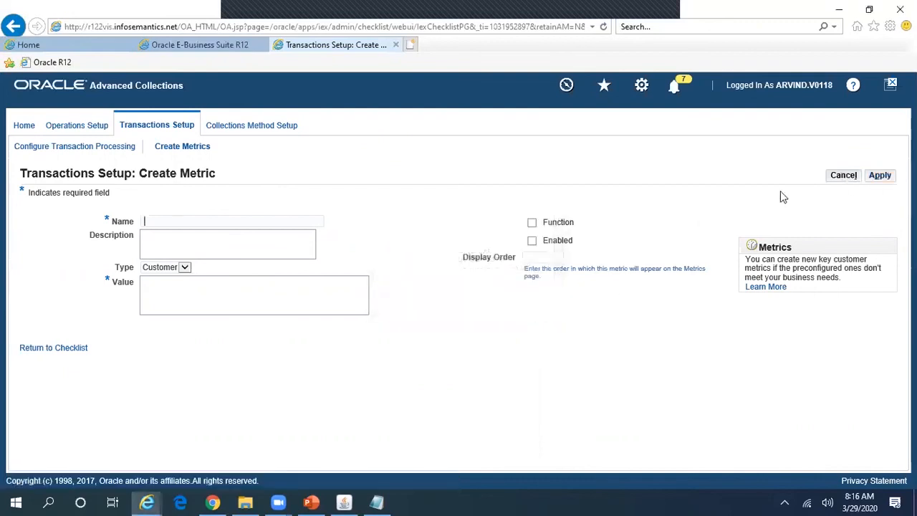
pyautogui.click(843, 179)
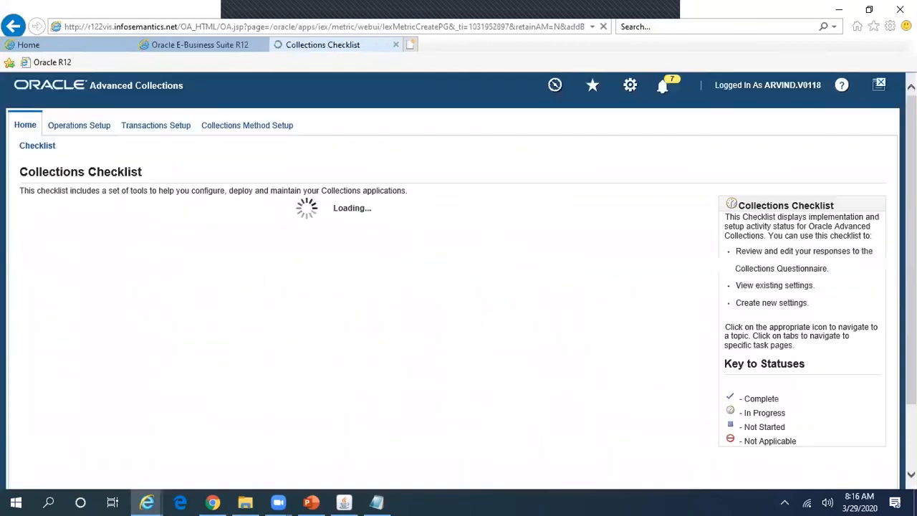
pyautogui.scroll(-1, 563, 351)
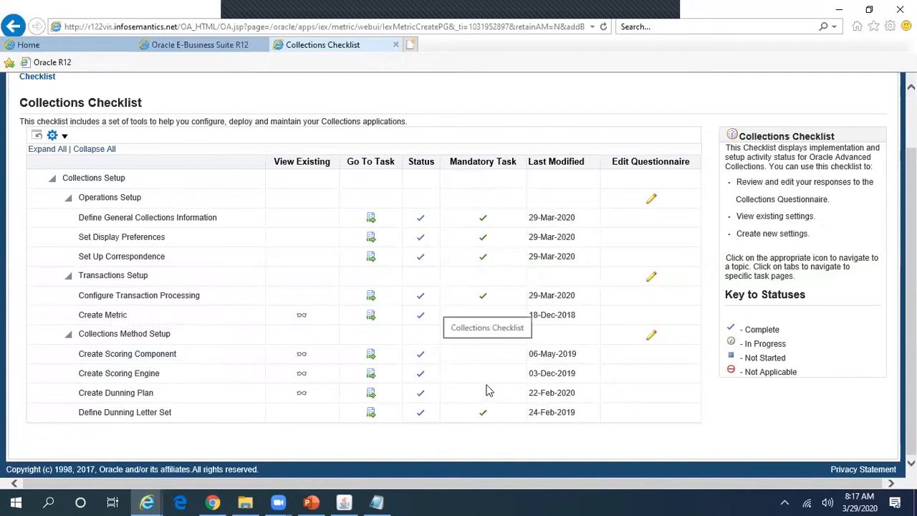
# Step: Review the scoring component, scoring engine, dunning plan and dunning letter set pages unchanged, then return to the Collections form
pyautogui.click(371, 355)
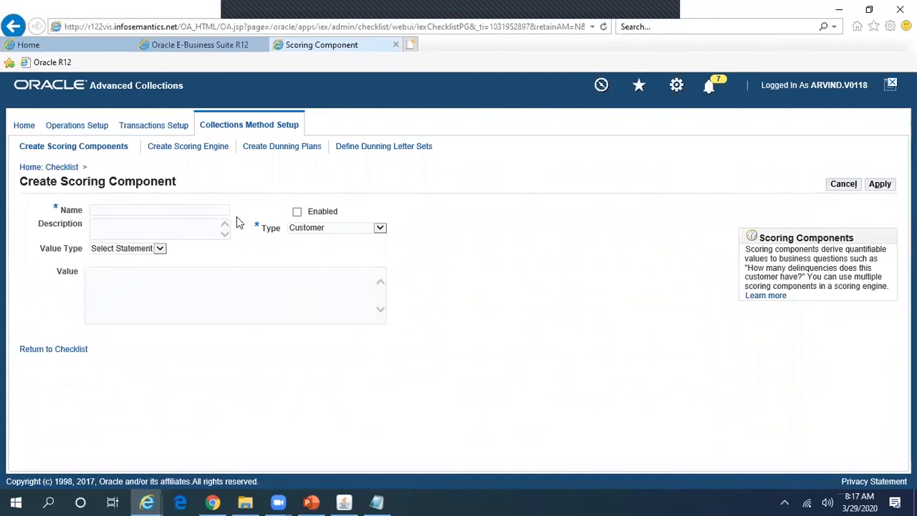
pyautogui.click(218, 151)
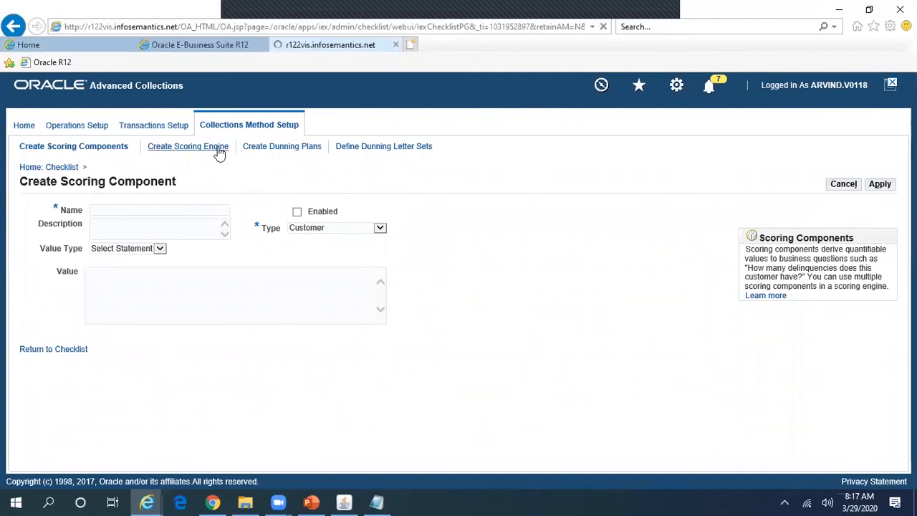
pyautogui.click(279, 147)
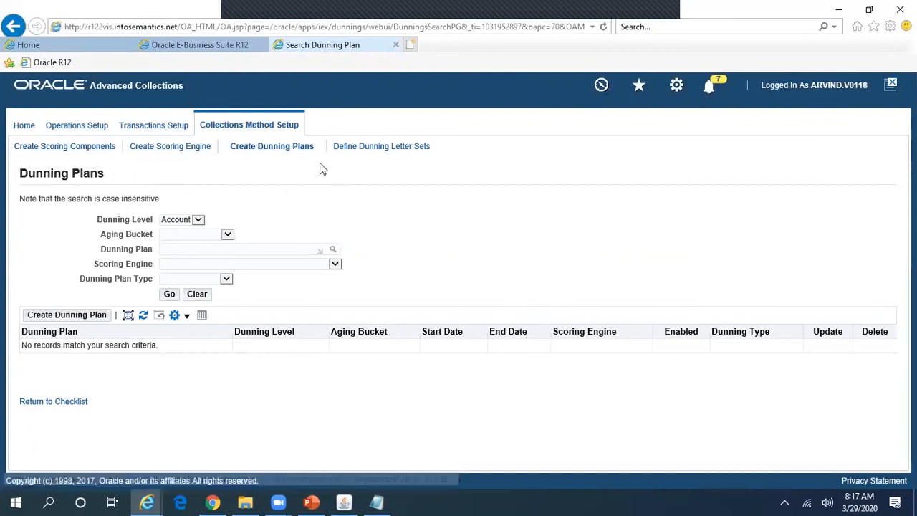
pyautogui.click(399, 154)
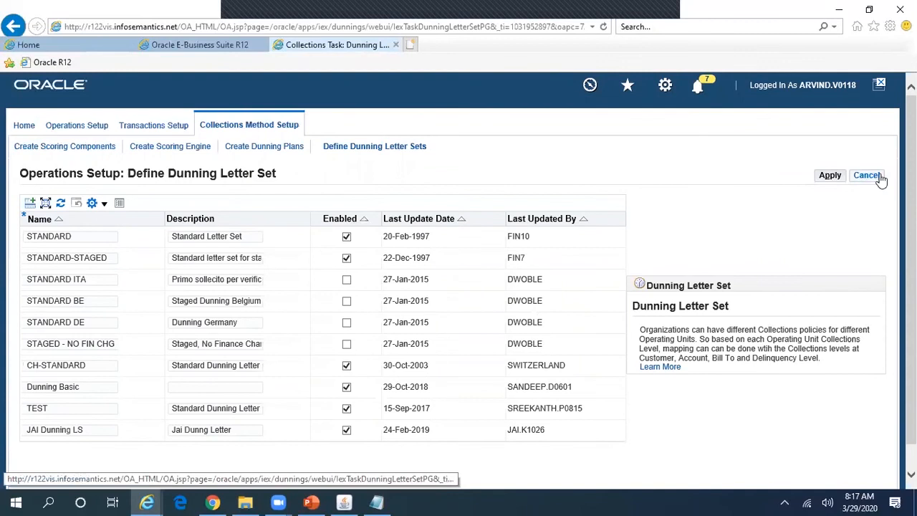
pyautogui.click(866, 176)
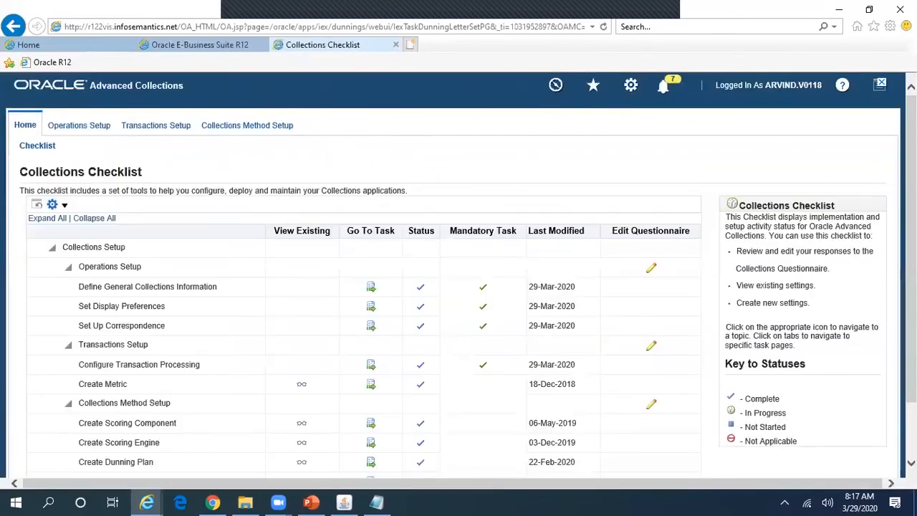
pyautogui.scroll(-1, 410, 396)
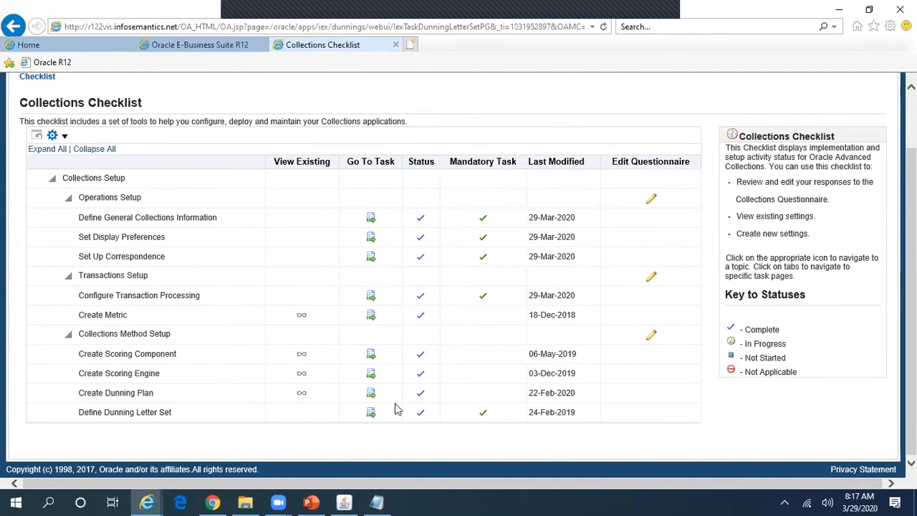
pyautogui.click(342, 503)
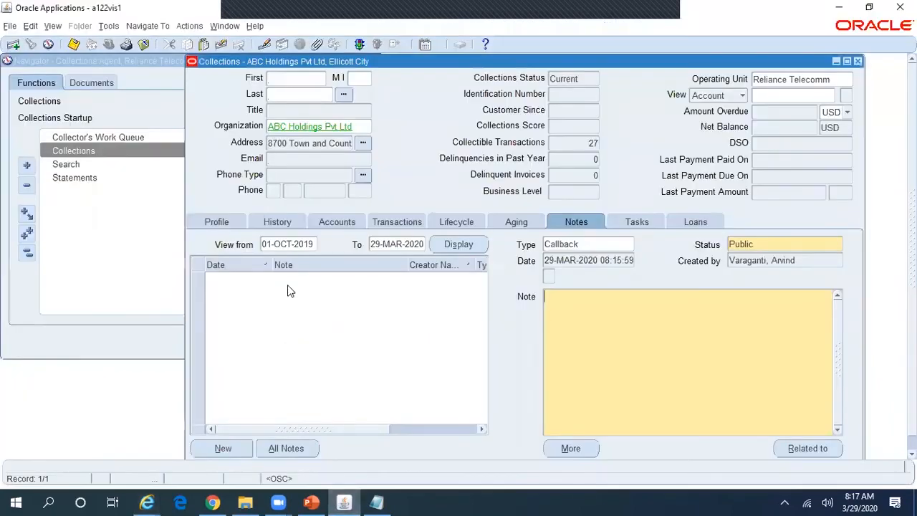